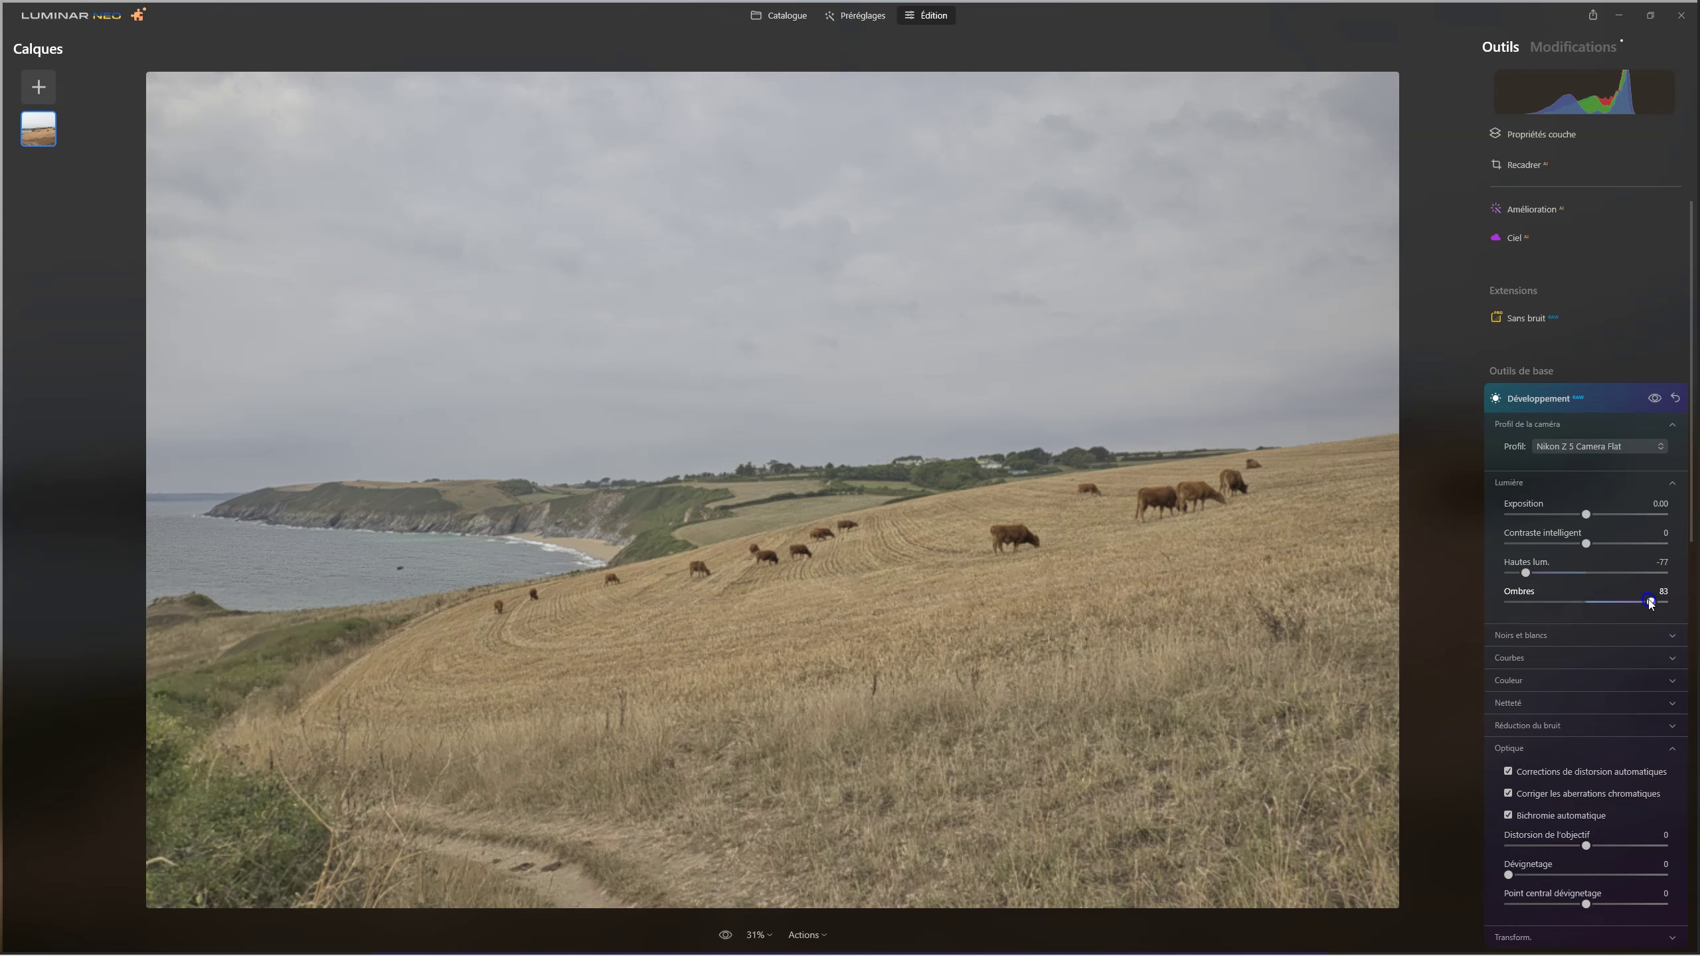
Step: Set the shadows to -4, the whites to 59 and the blacks to -30, and compare the photo before and after development
{"action": "left_click", "coordinate": [1619, 602]}
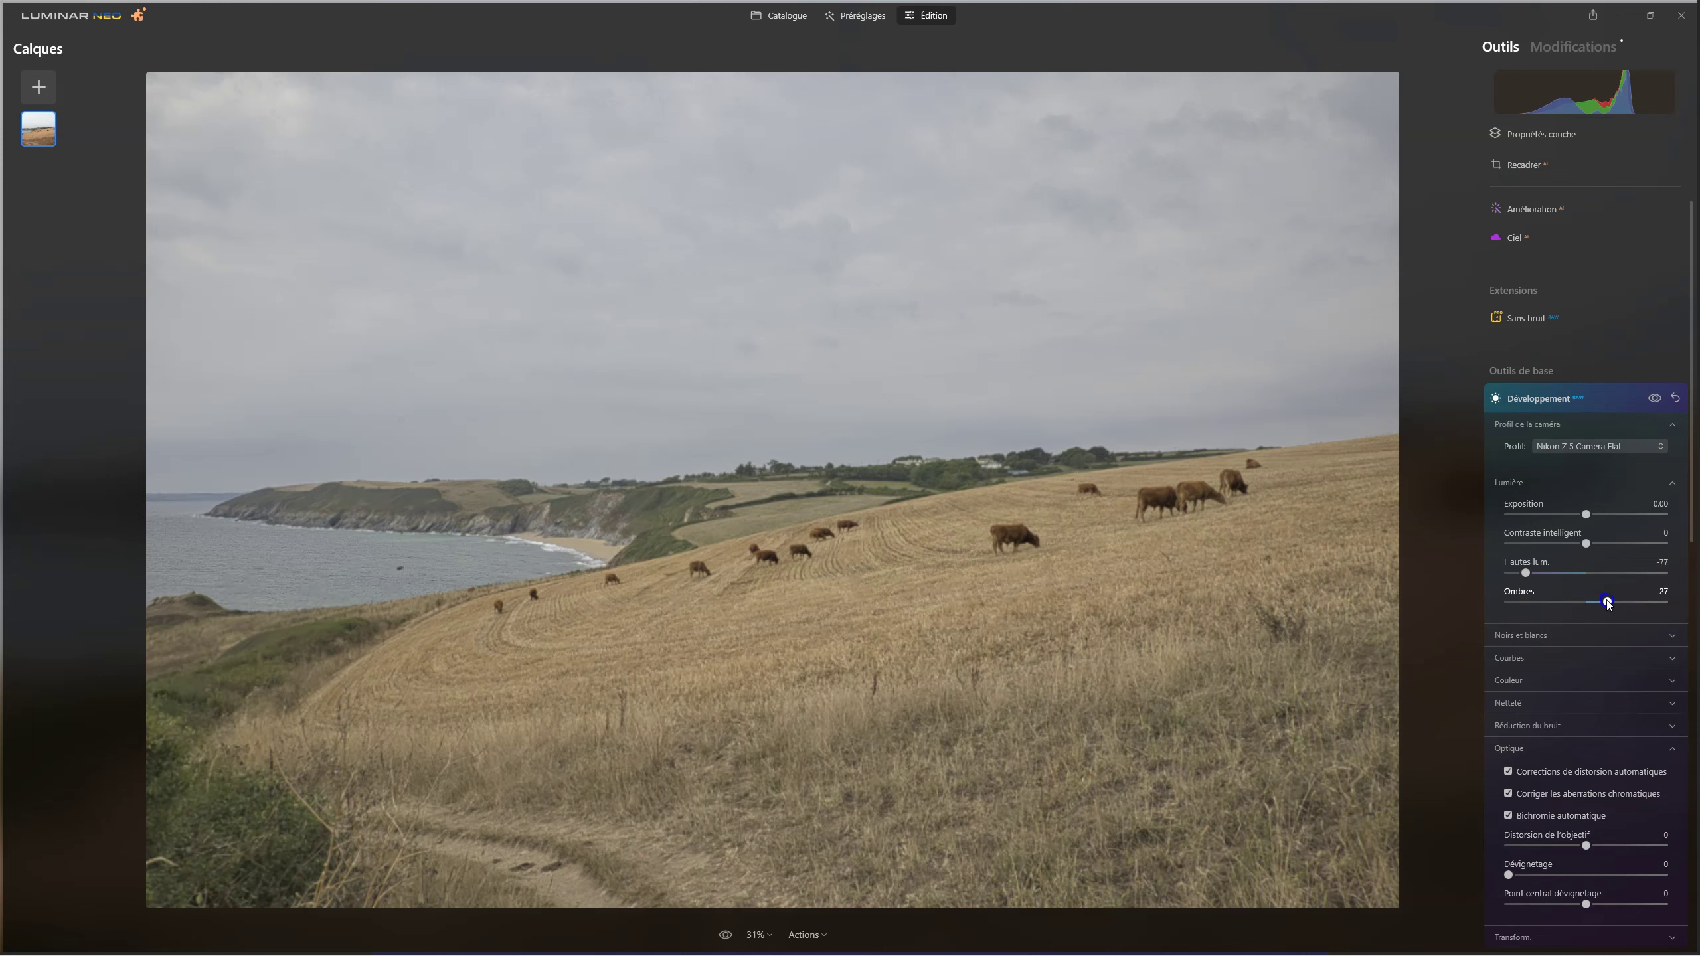
{"action": "scroll", "coordinate": [1593, 610], "scroll_direction": "down", "scroll_amount": 3}
{"action": "left_click", "coordinate": [1524, 397]}
{"action": "left_click_drag", "start_coordinate": [1585, 457], "coordinate": [1626, 429]}
{"action": "left_click", "coordinate": [1586, 427]}
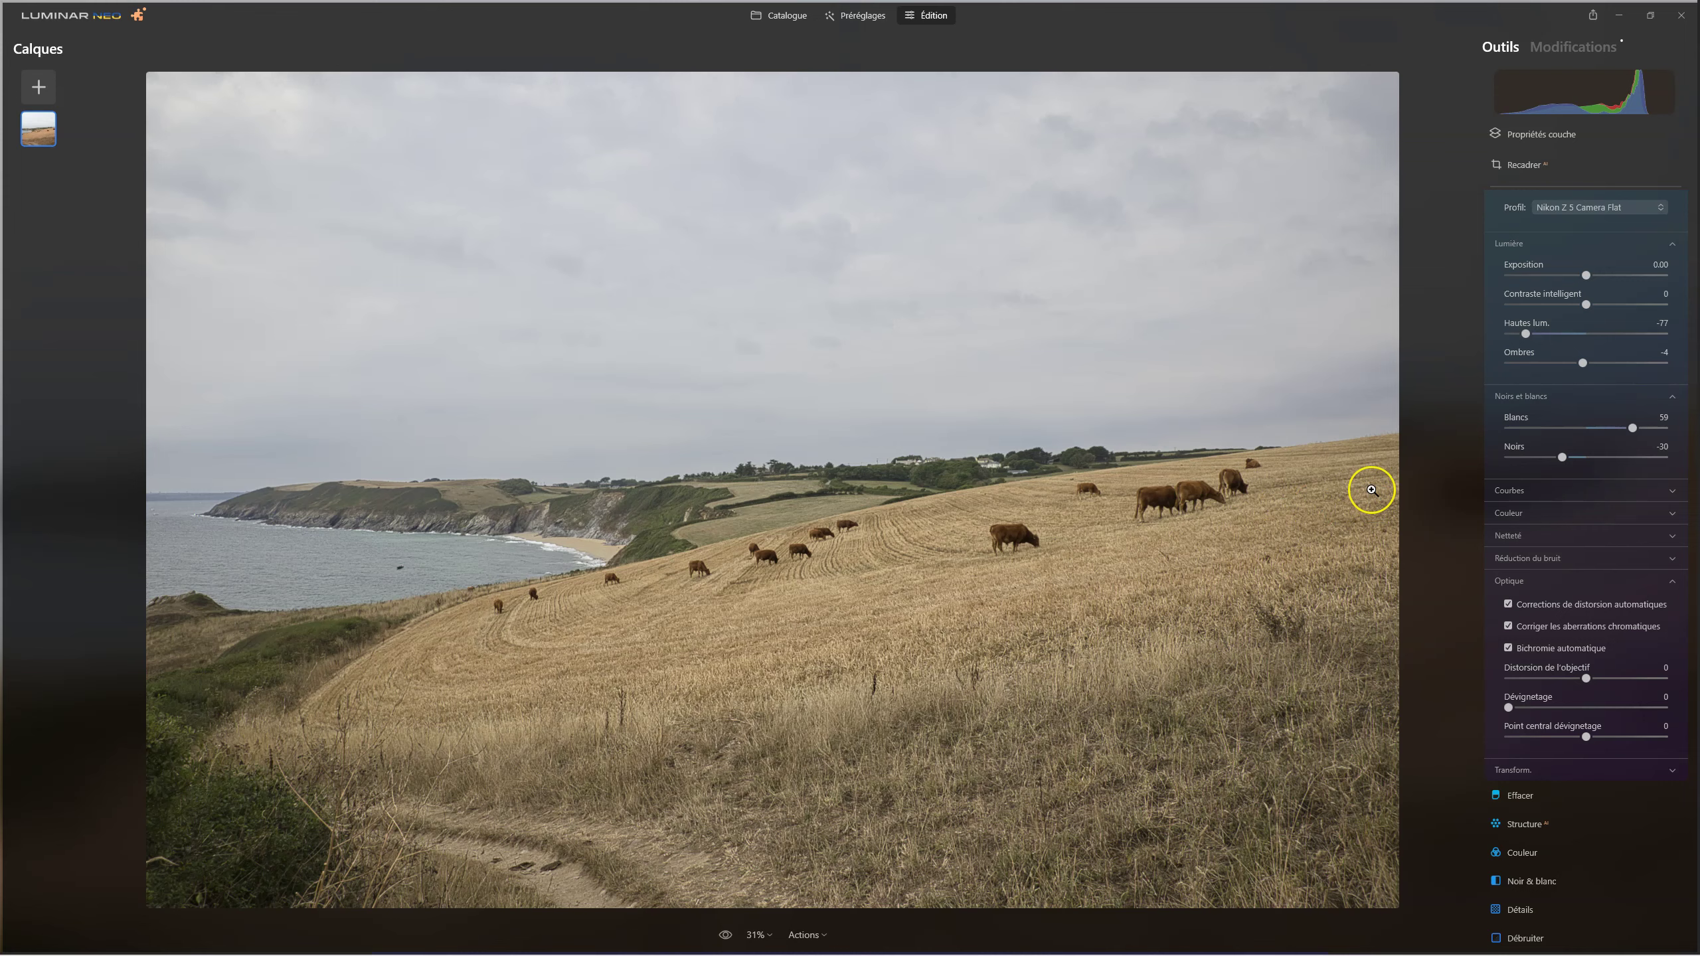
{"action": "scroll", "coordinate": [1619, 332], "scroll_direction": "up", "scroll_amount": 4}
{"action": "left_click", "coordinate": [1652, 421]}
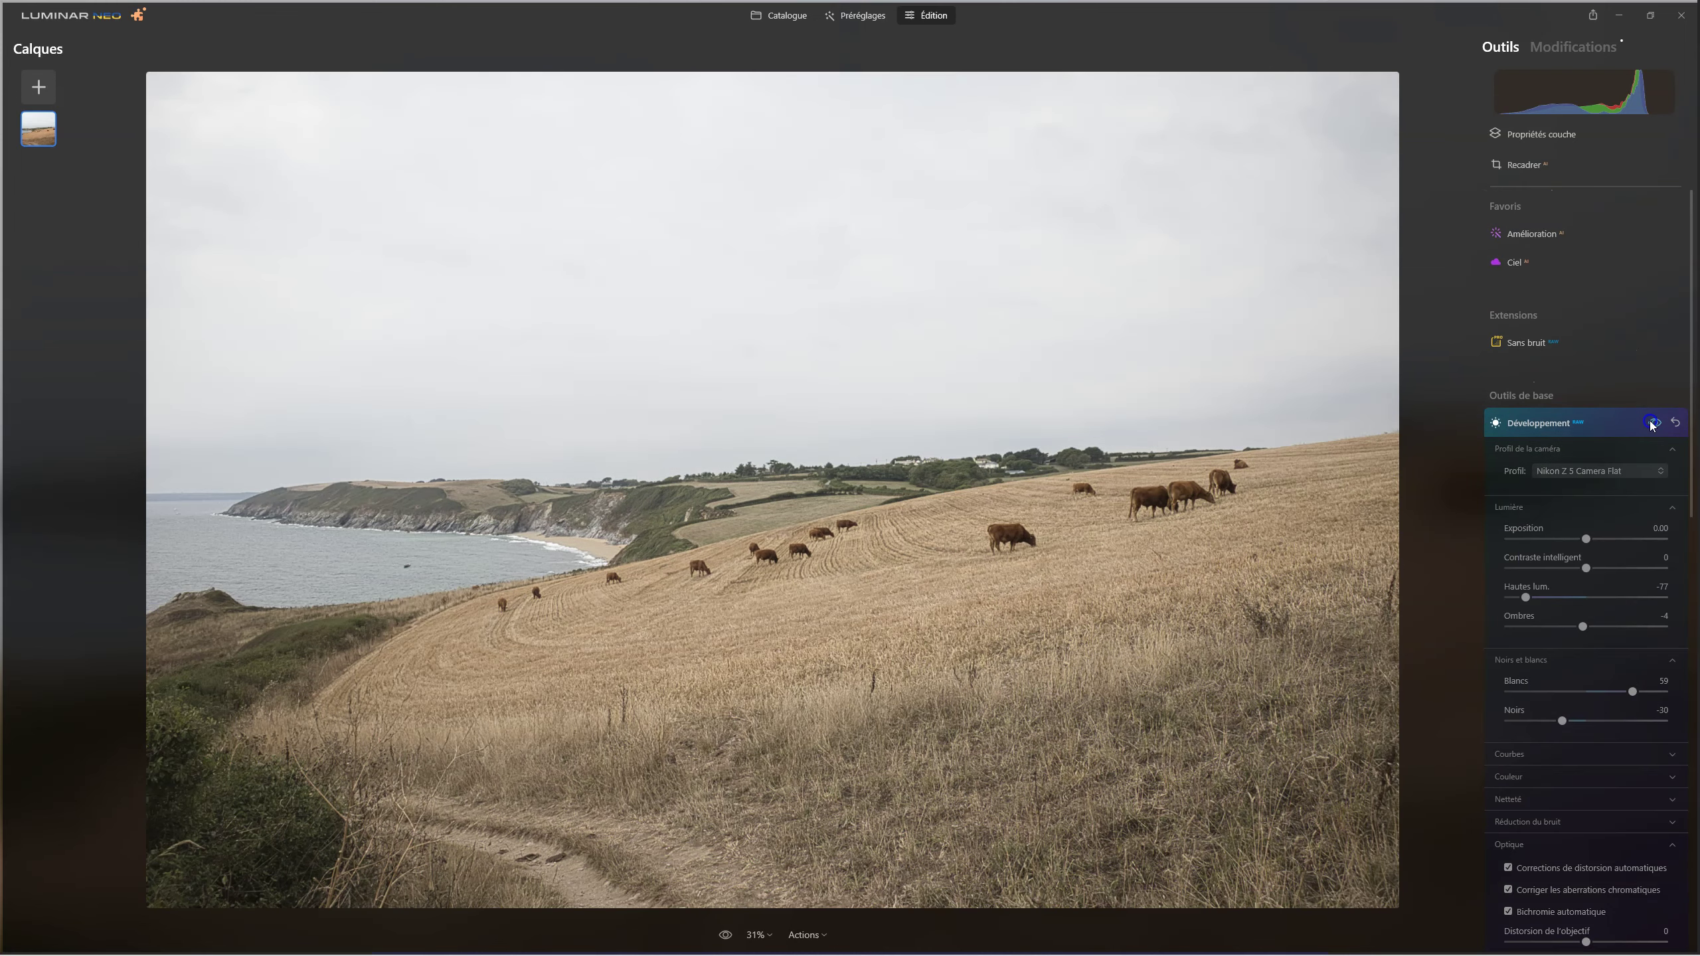
{"action": "left_click", "coordinate": [1653, 423]}
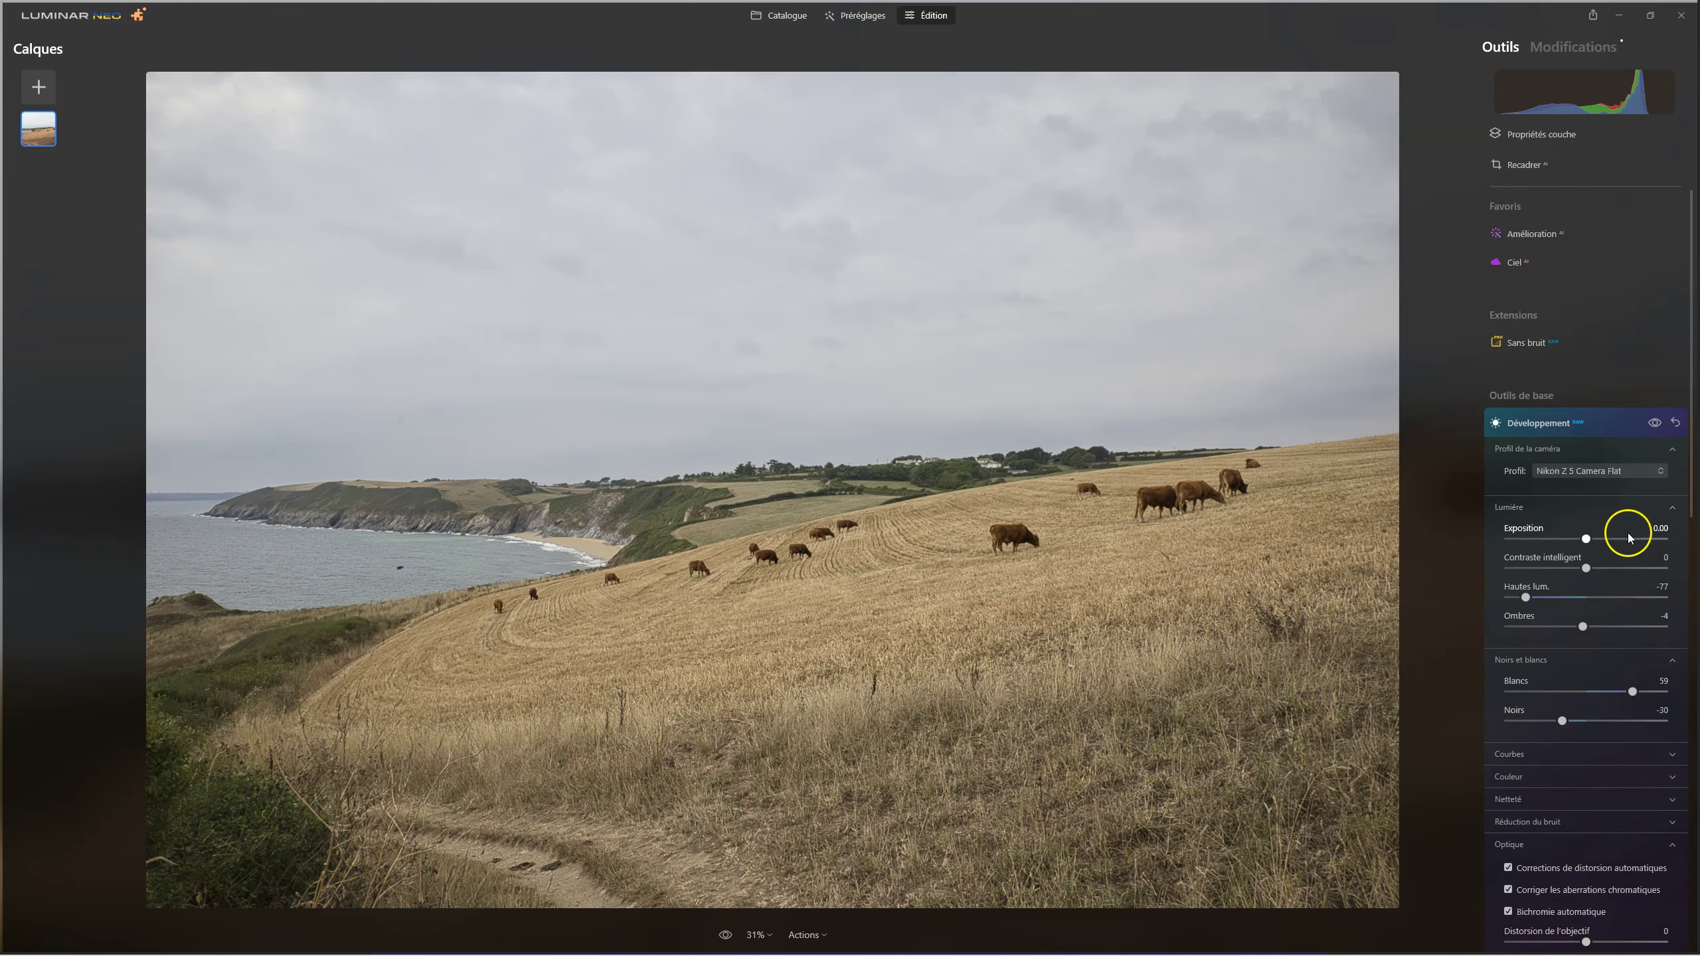
Step: Correct the white balance by sampling a neutral point near the beach with the eyedropper
{"action": "scroll", "coordinate": [1624, 532], "scroll_direction": "down", "scroll_amount": 4}
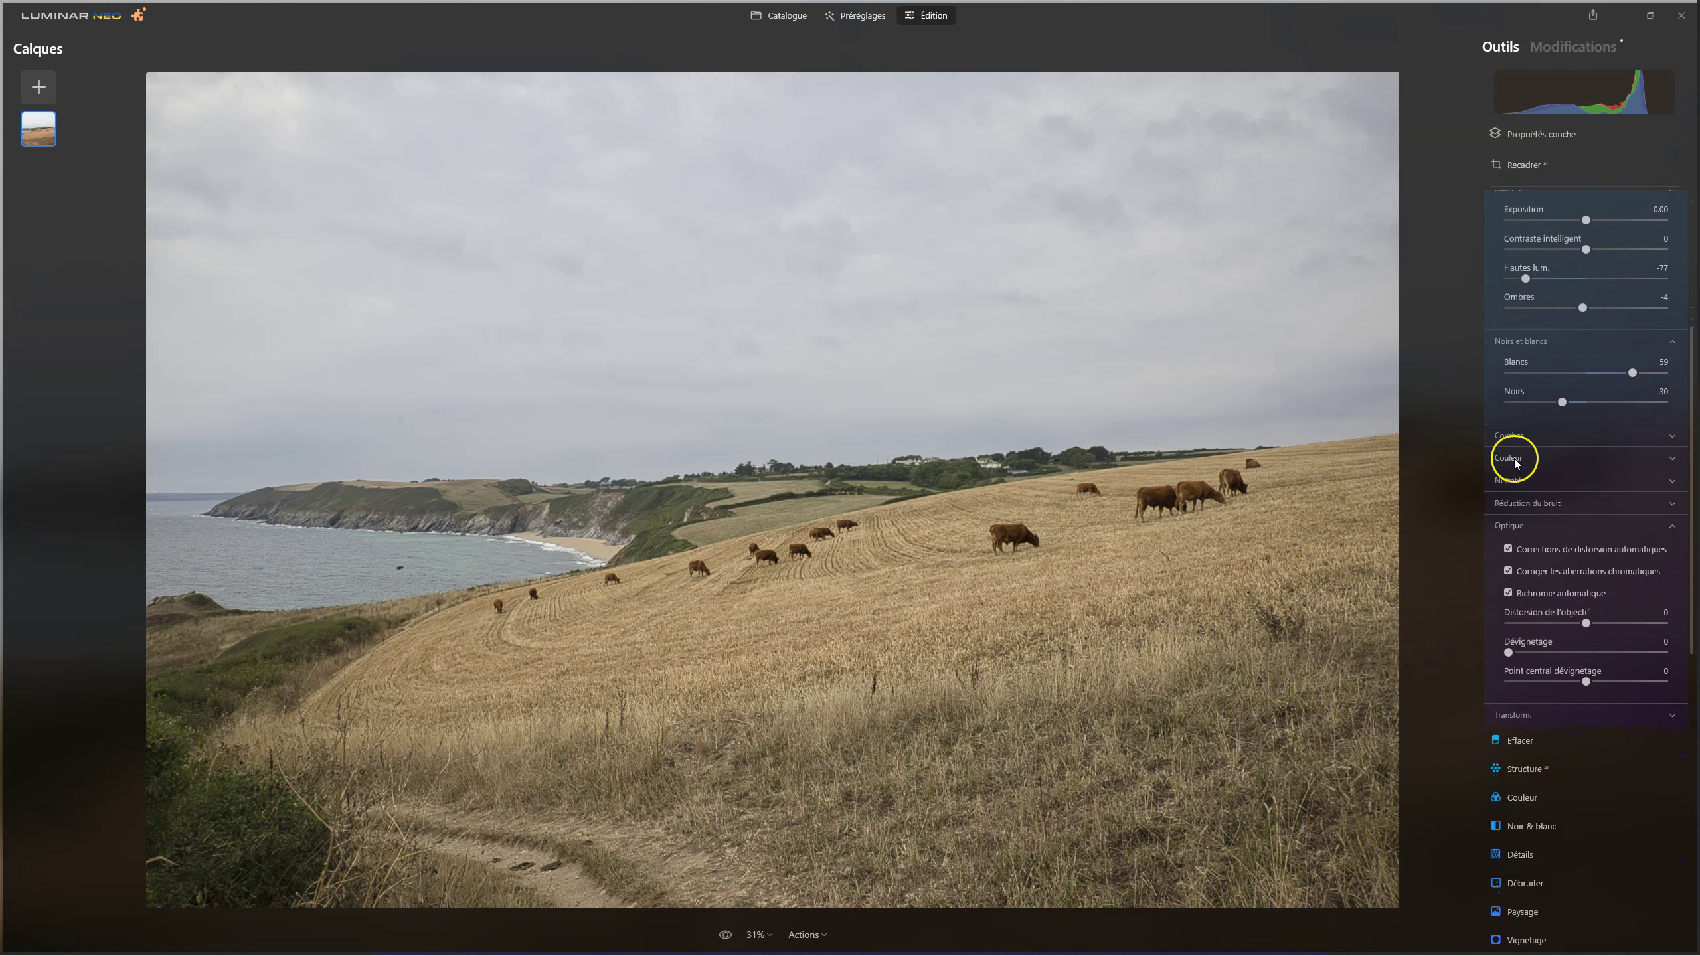
{"action": "left_click", "coordinate": [1514, 460]}
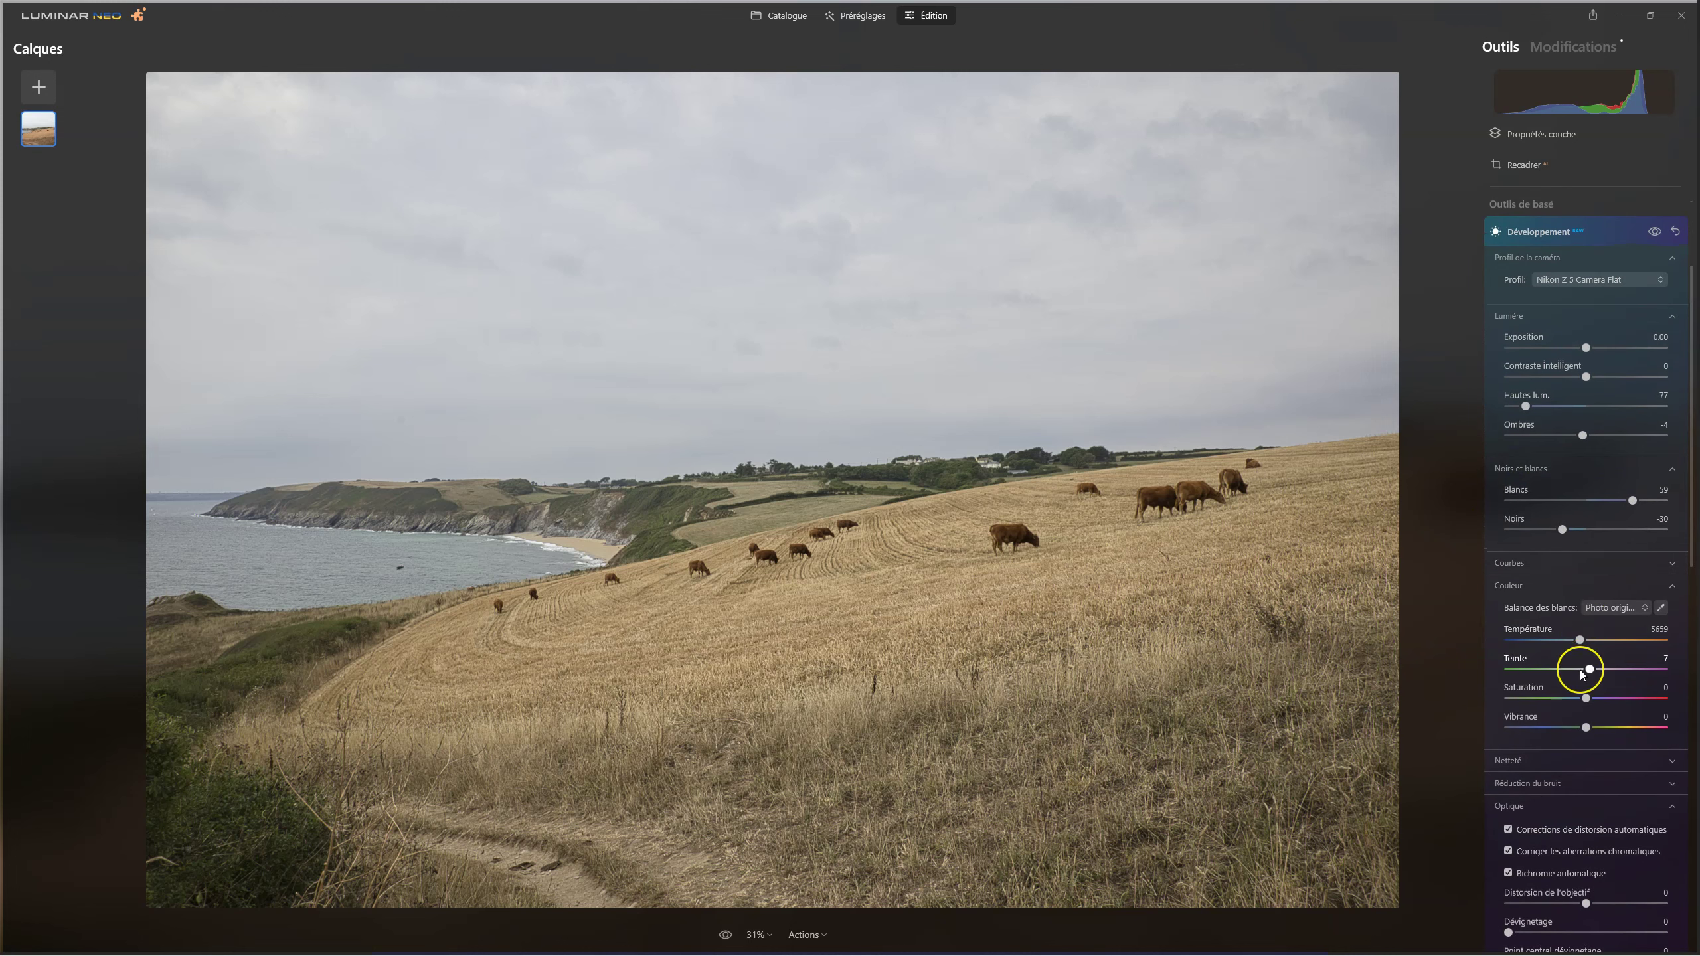
{"action": "left_click", "coordinate": [1662, 609]}
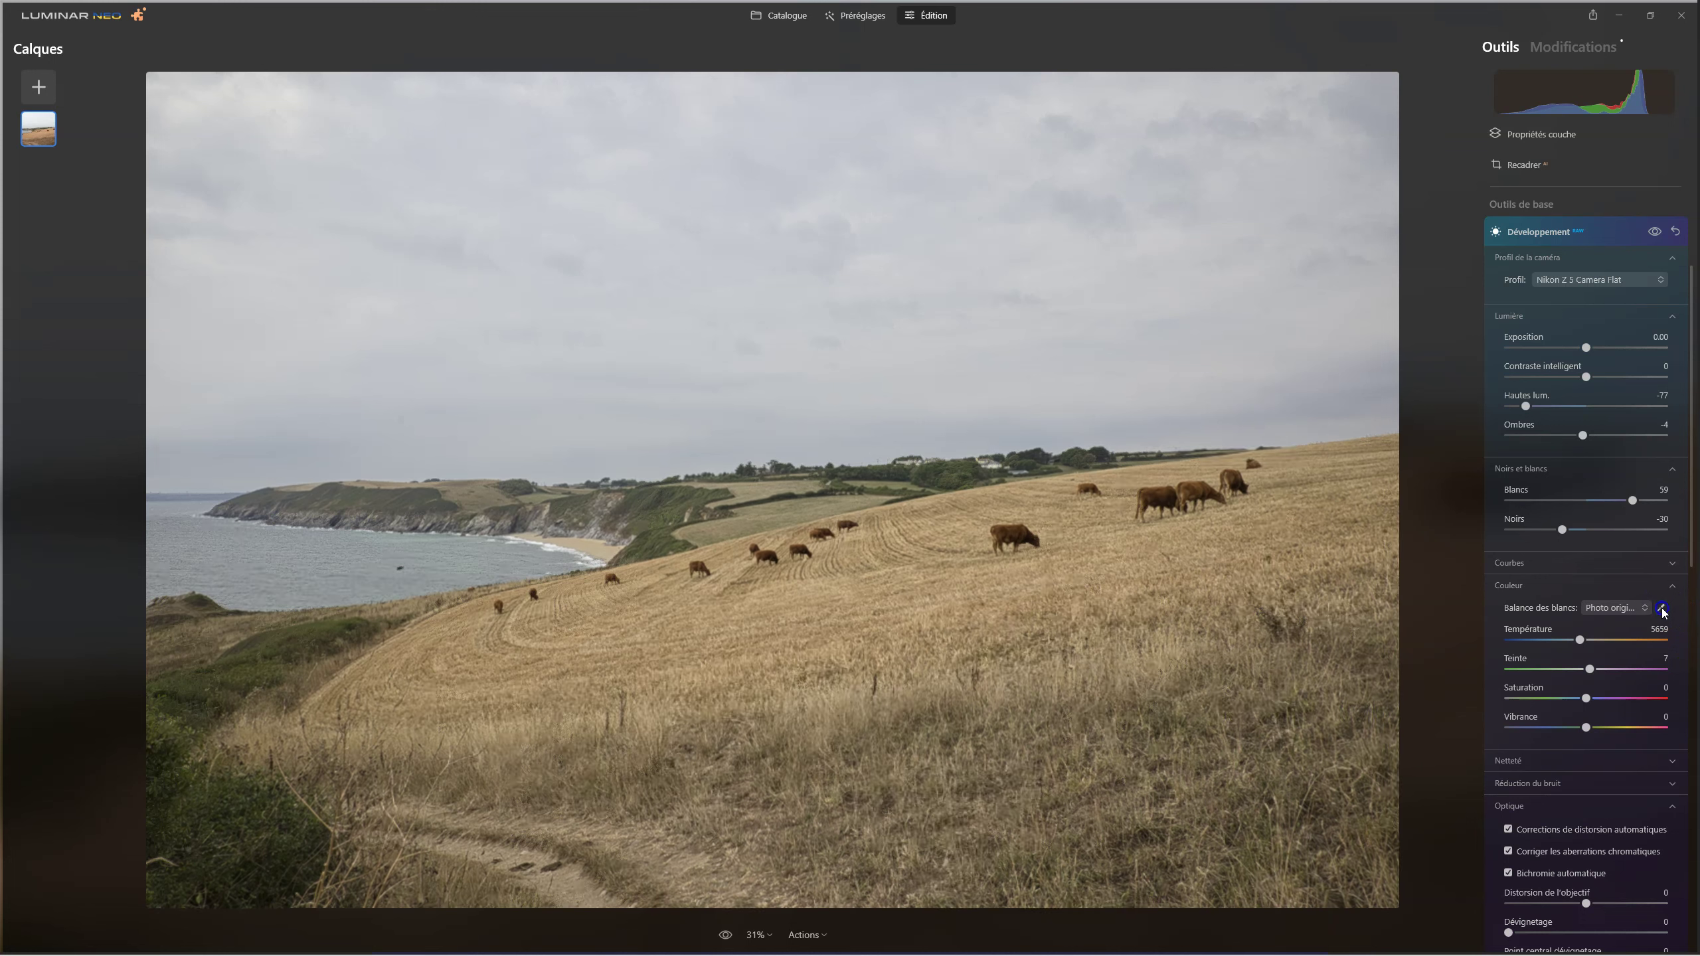
{"action": "left_click", "coordinate": [554, 545]}
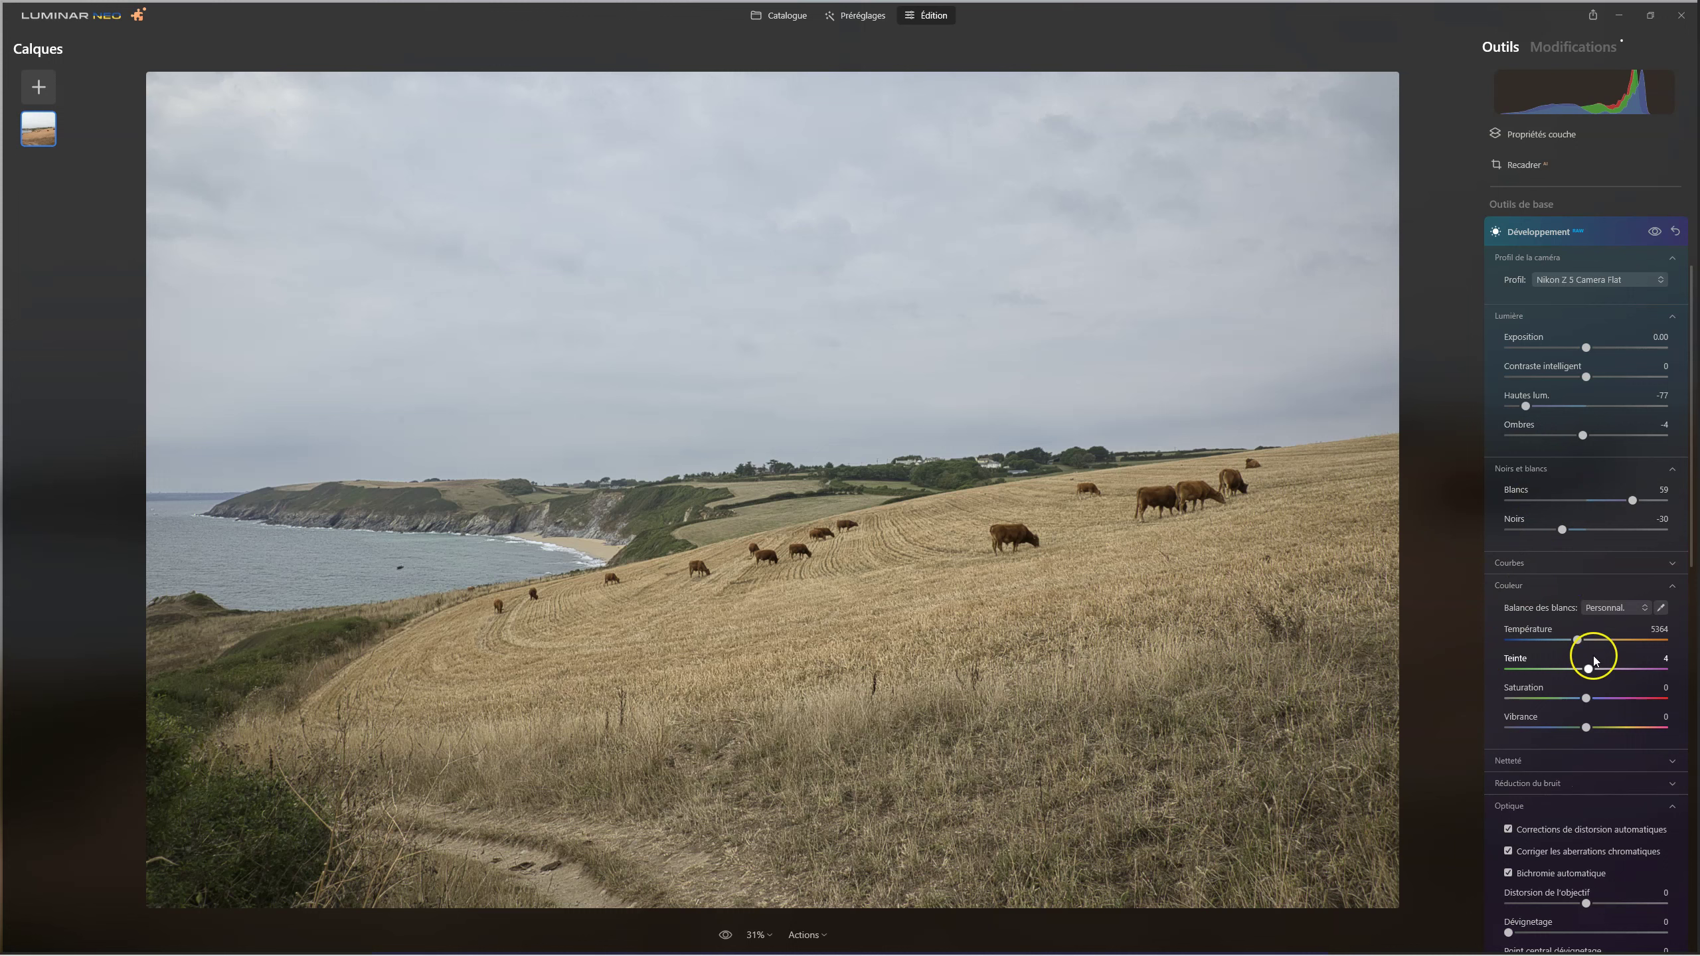
Step: Raise the saturation to 22, compare the photo before and after development, and close the development settings
{"action": "left_click_drag", "start_coordinate": [1587, 699], "coordinate": [1603, 698]}
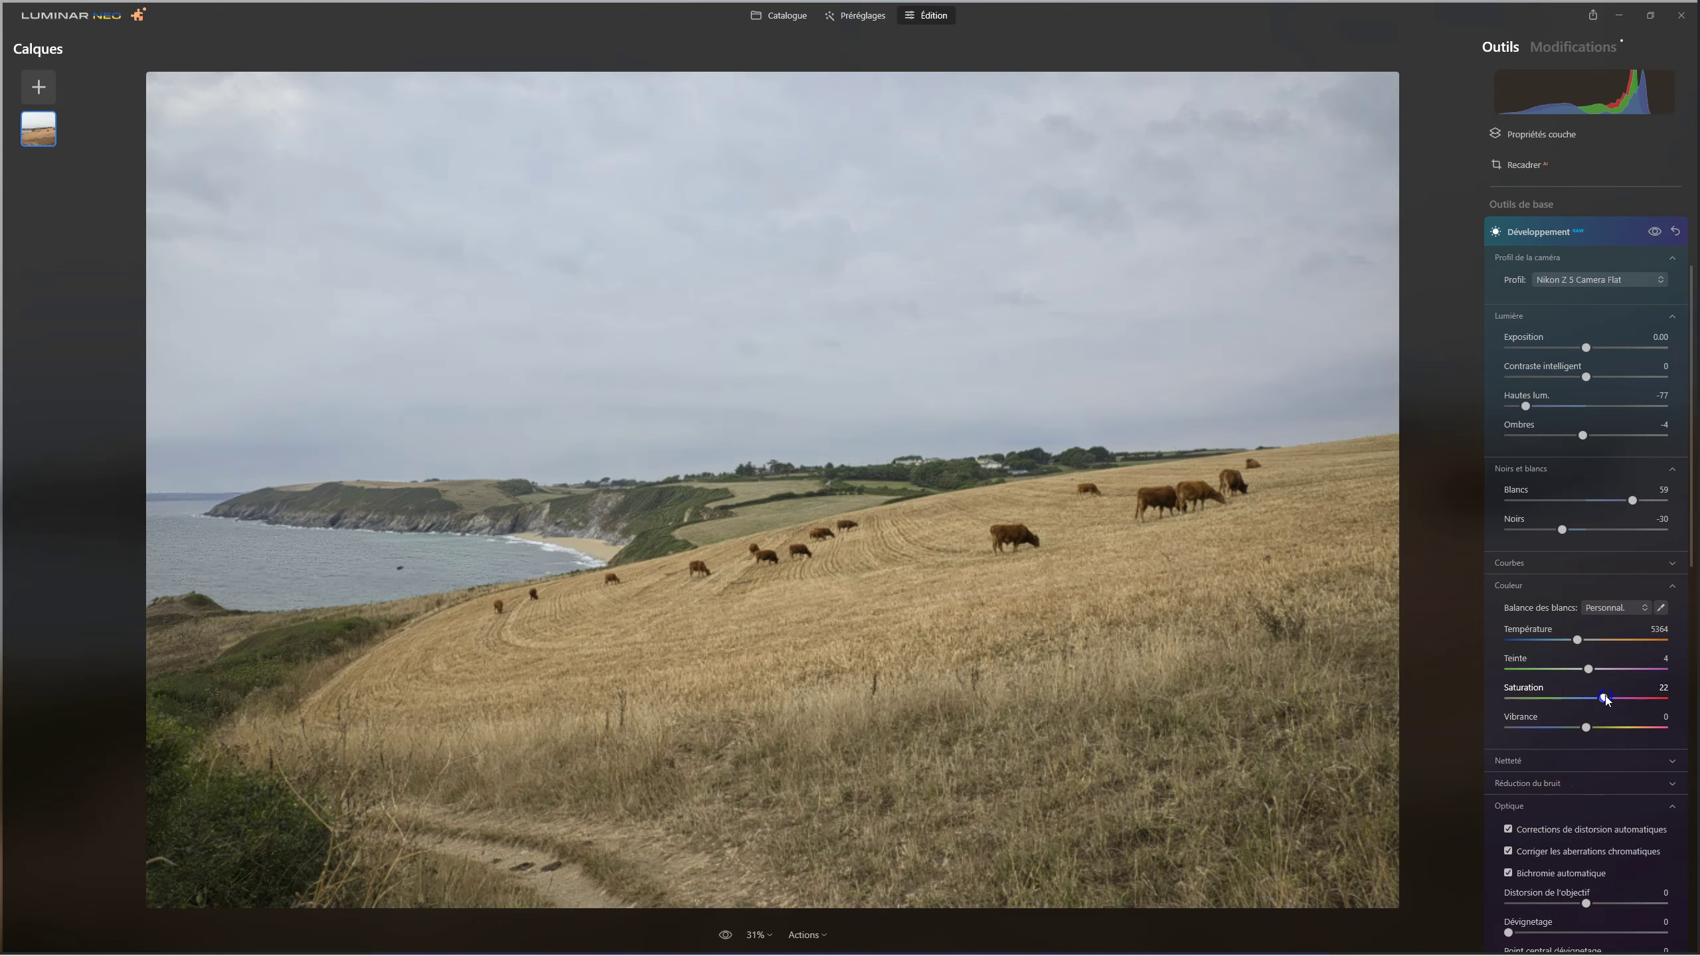
{"action": "left_click", "coordinate": [1654, 232]}
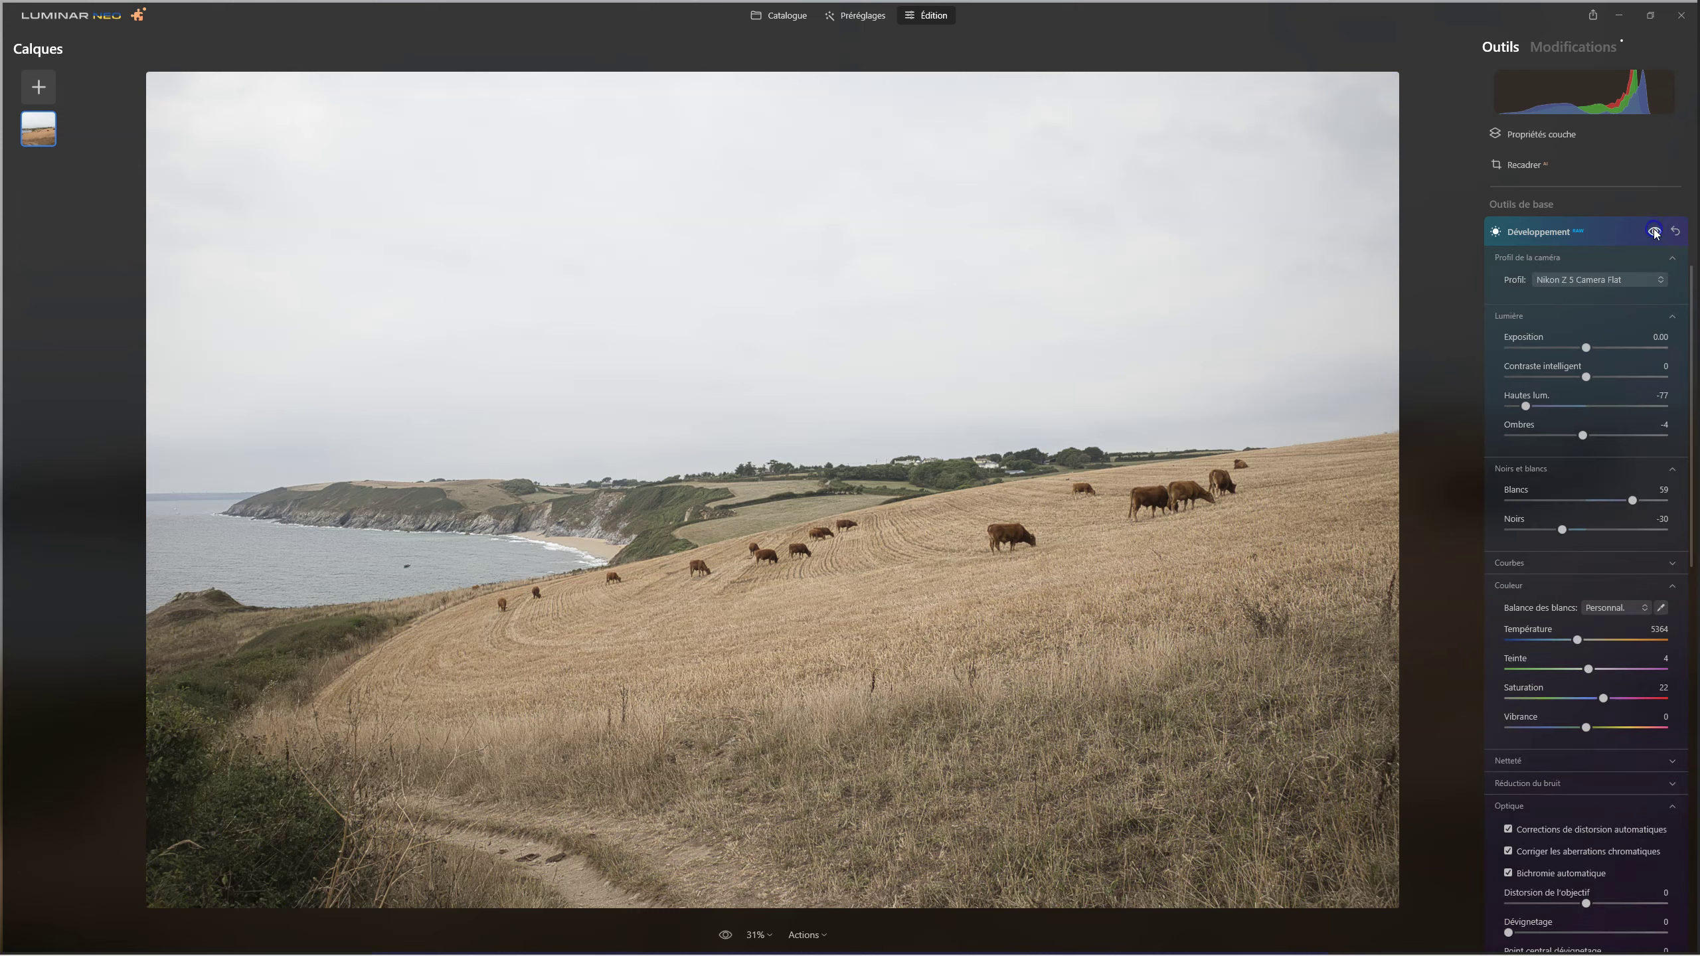
{"action": "left_click", "coordinate": [1654, 232]}
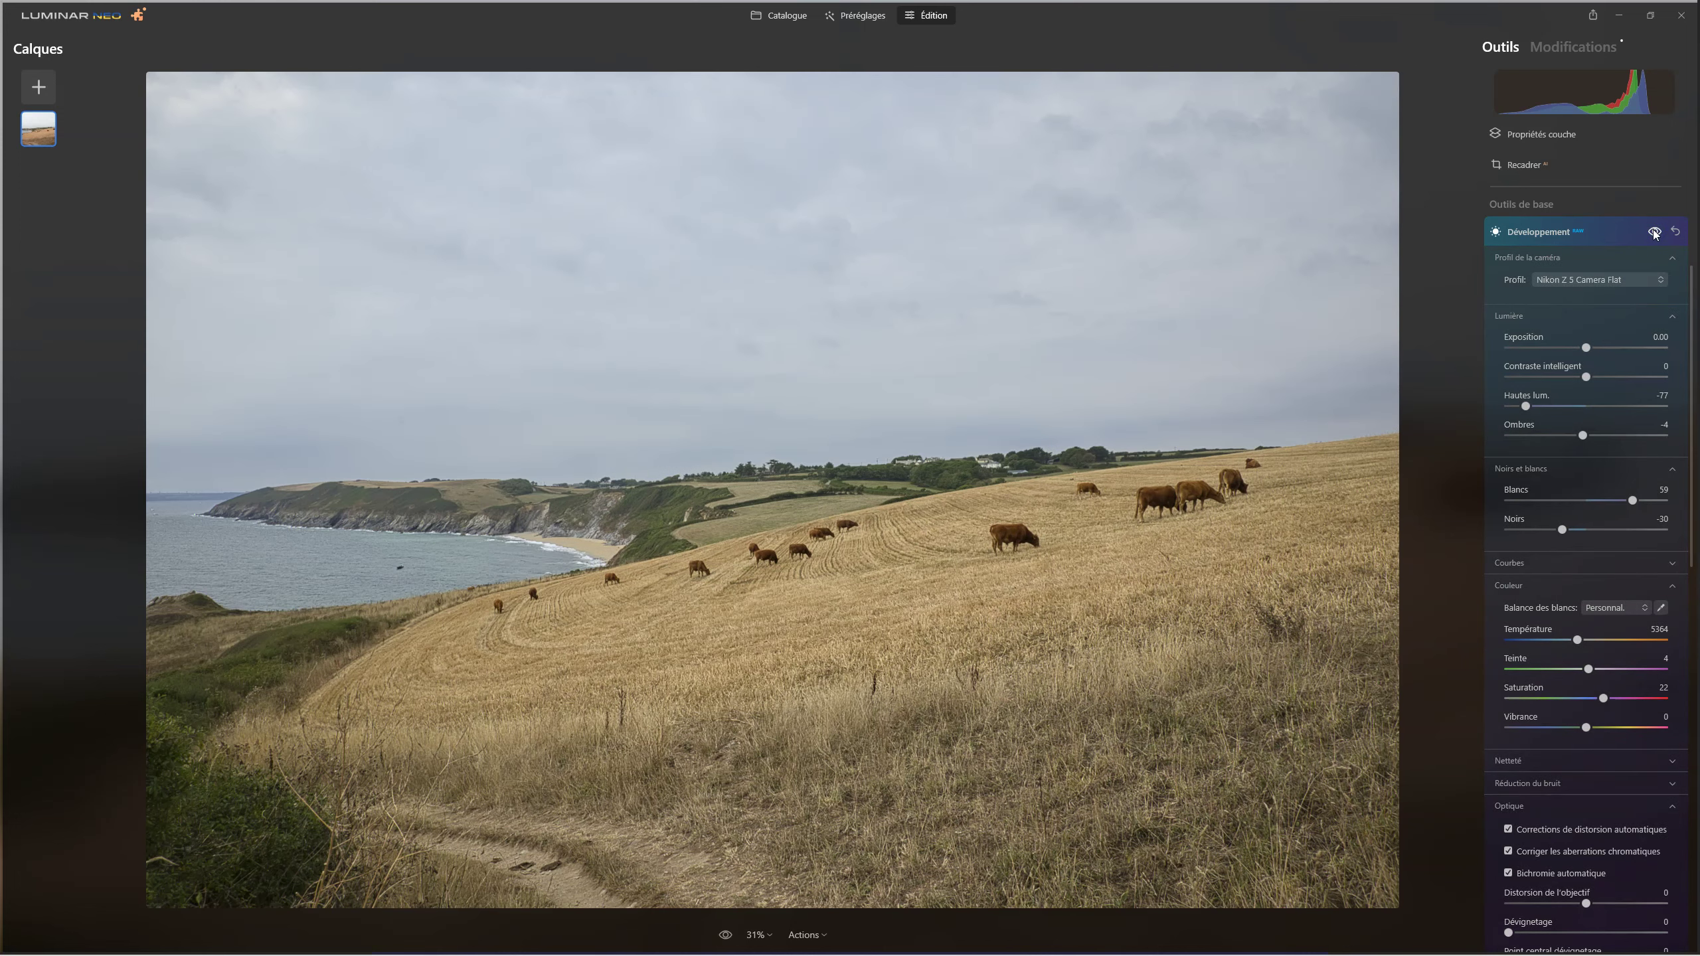
{"action": "left_click", "coordinate": [1520, 231]}
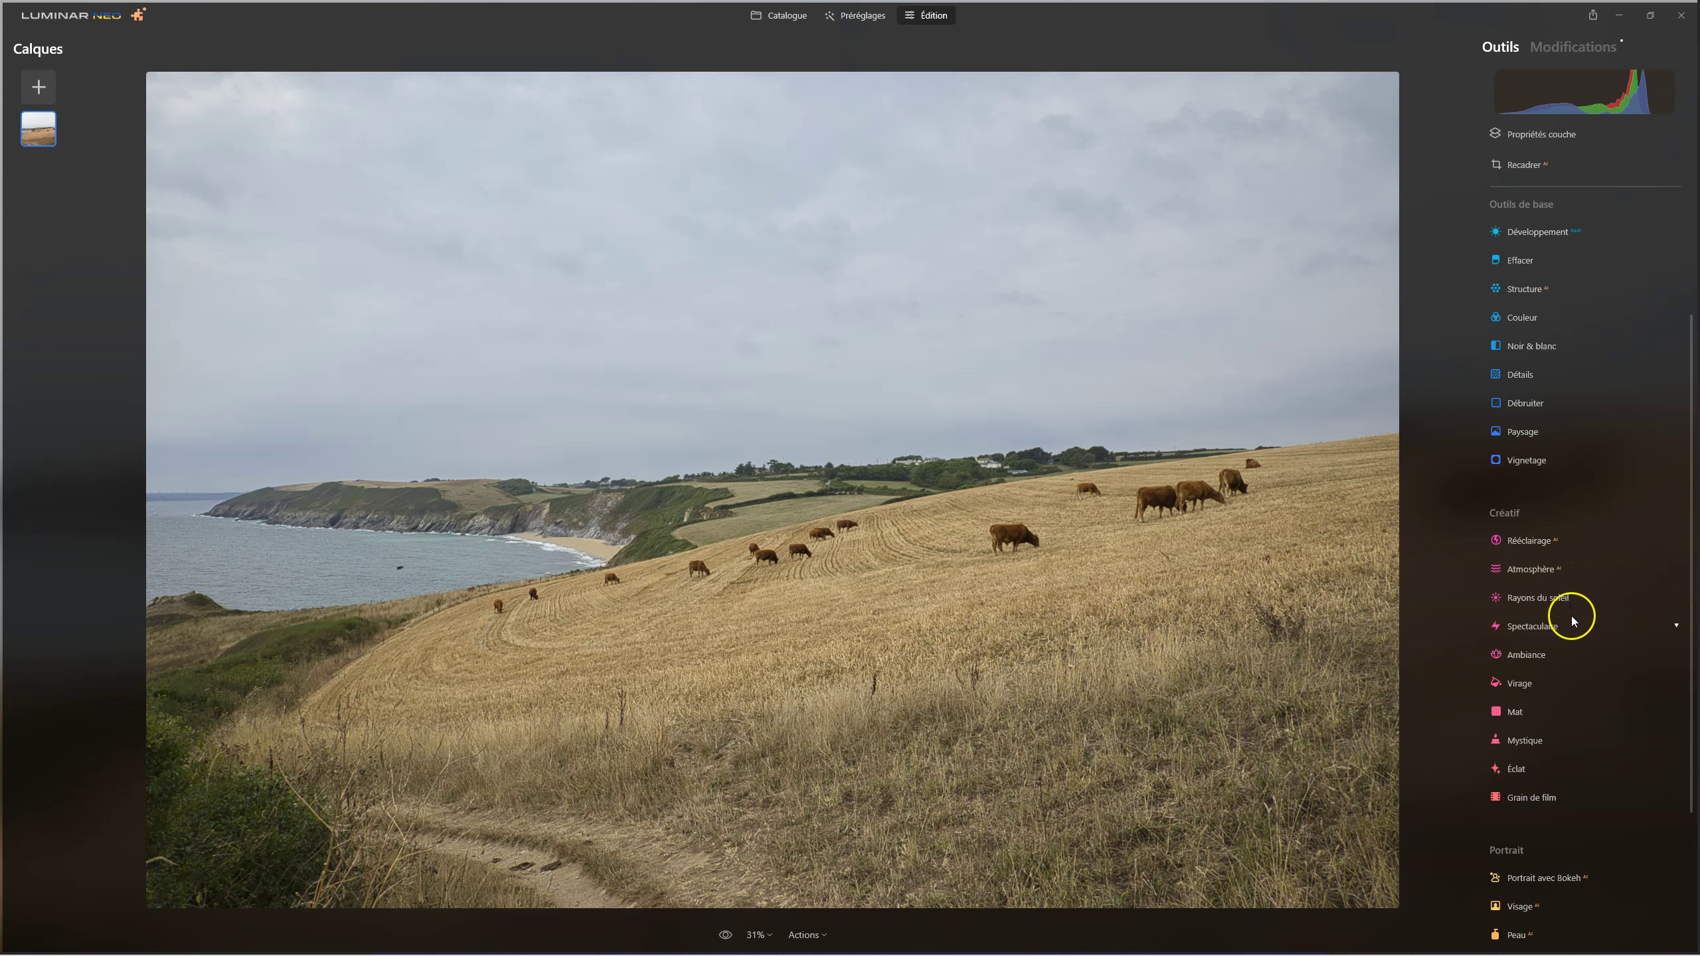
Step: Replace the overcast sky with the Blue Sky 1 preset using the Sky AI tool
{"action": "scroll", "coordinate": [1571, 617], "scroll_direction": "up", "scroll_amount": 5}
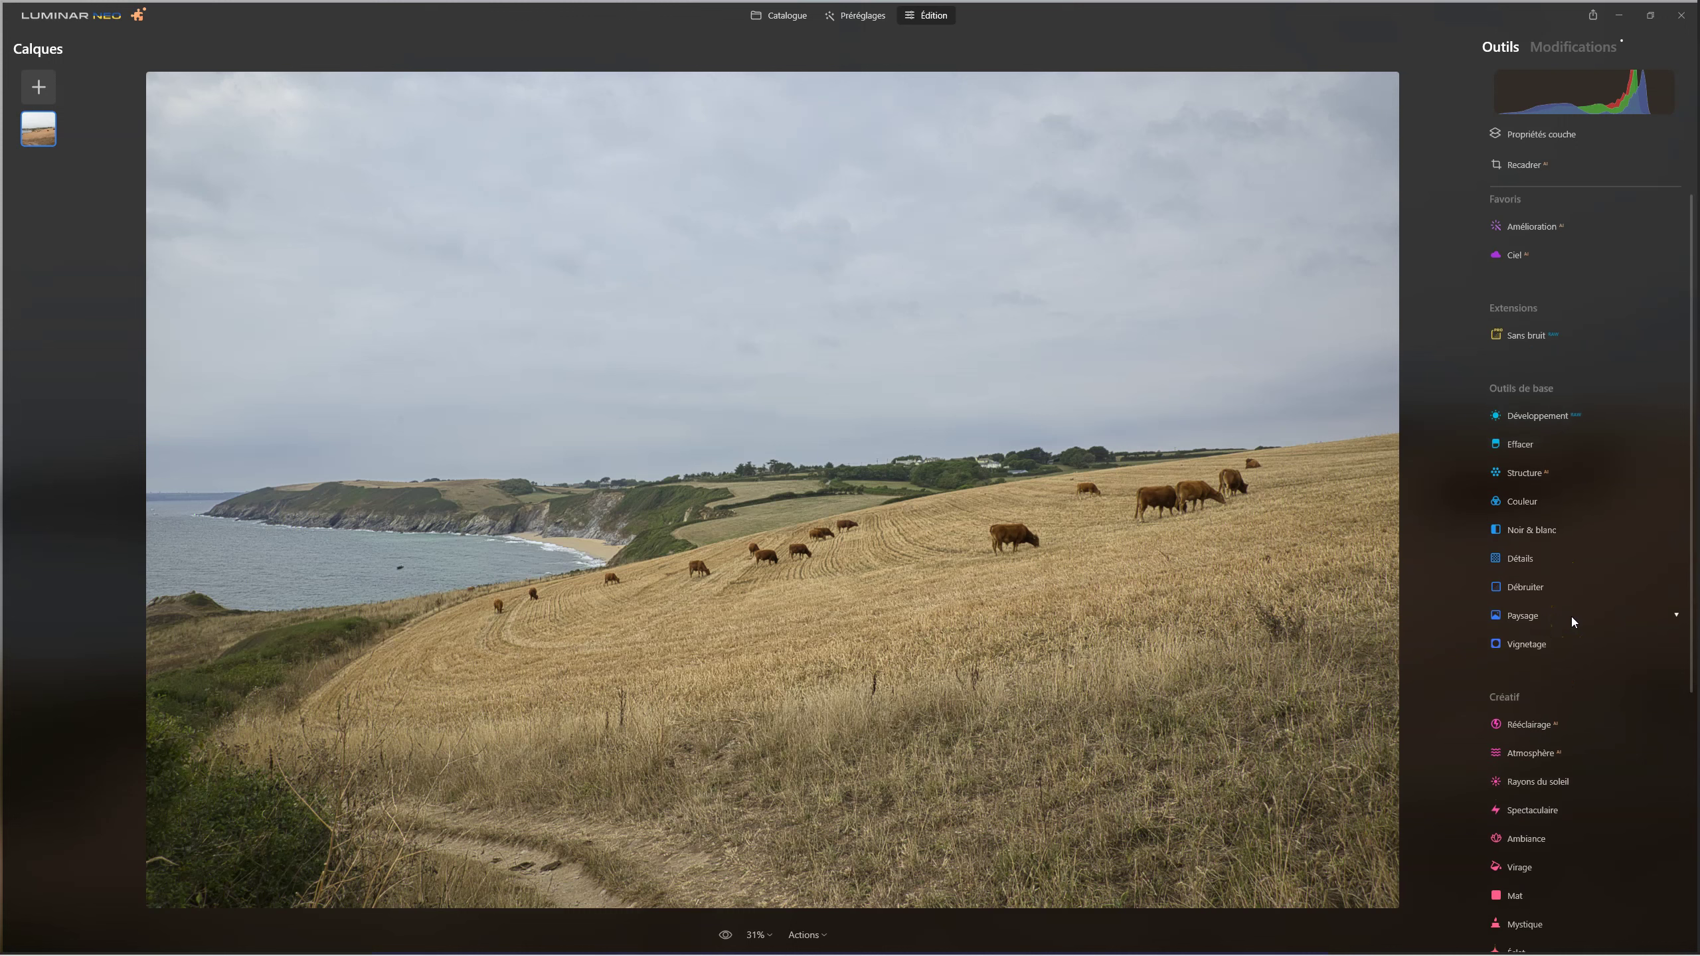
{"action": "left_click", "coordinate": [1511, 268]}
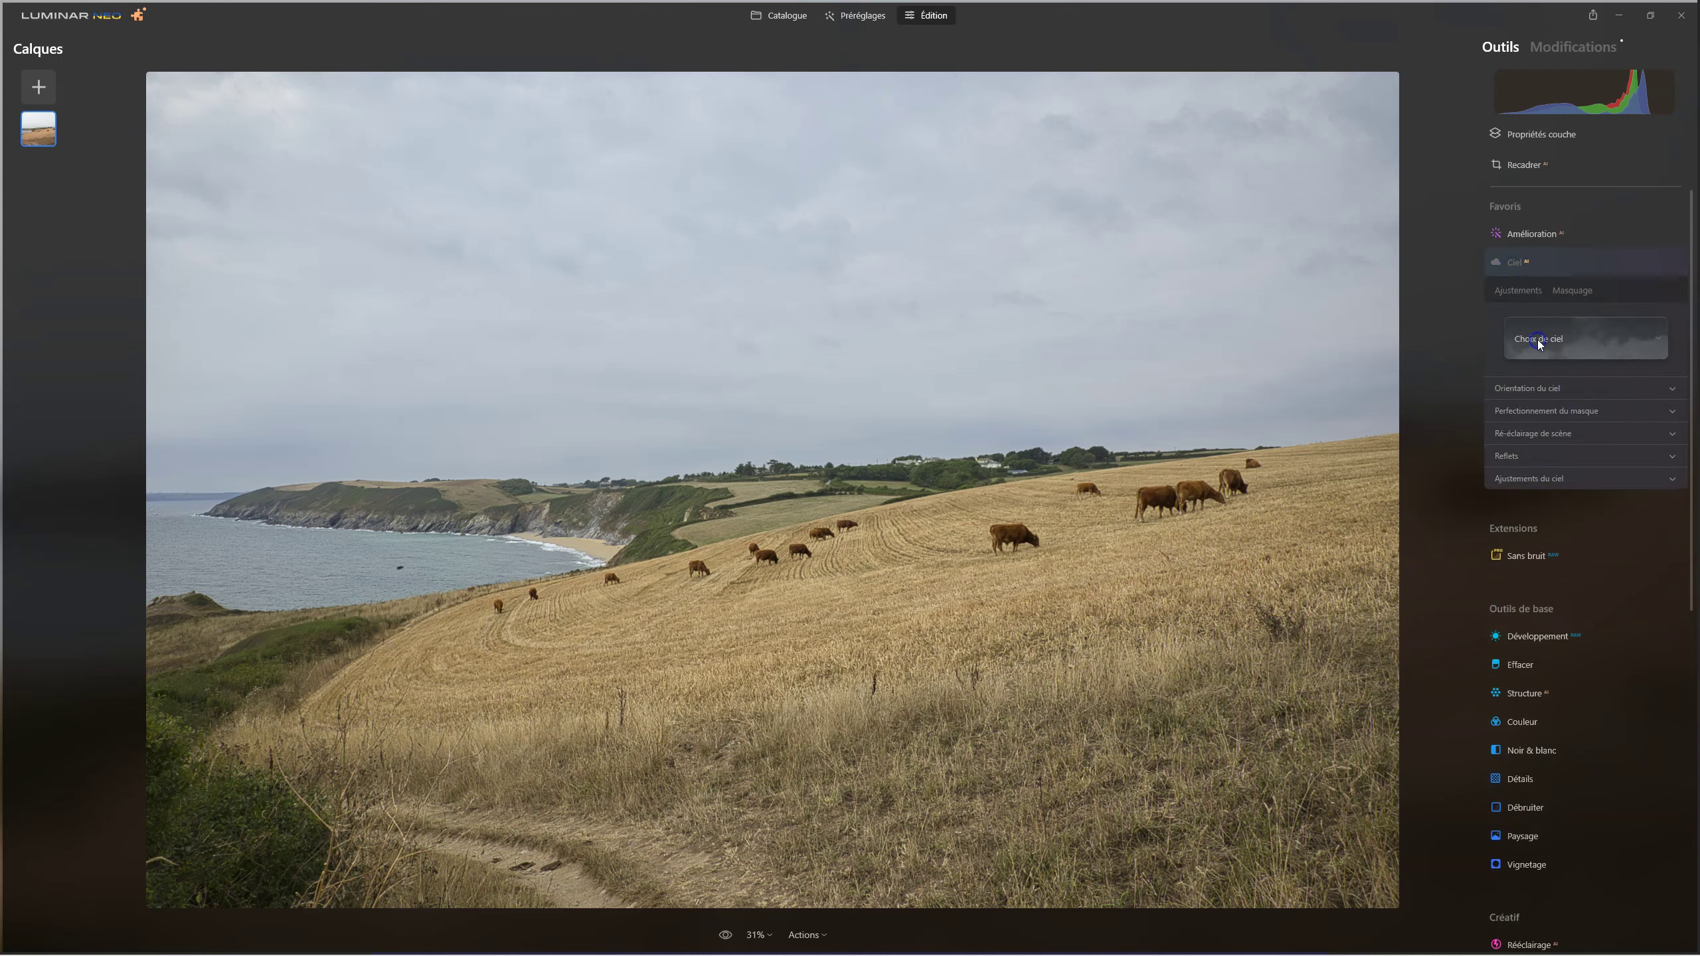
{"action": "left_click", "coordinate": [1529, 286]}
{"action": "left_click", "coordinate": [1556, 340]}
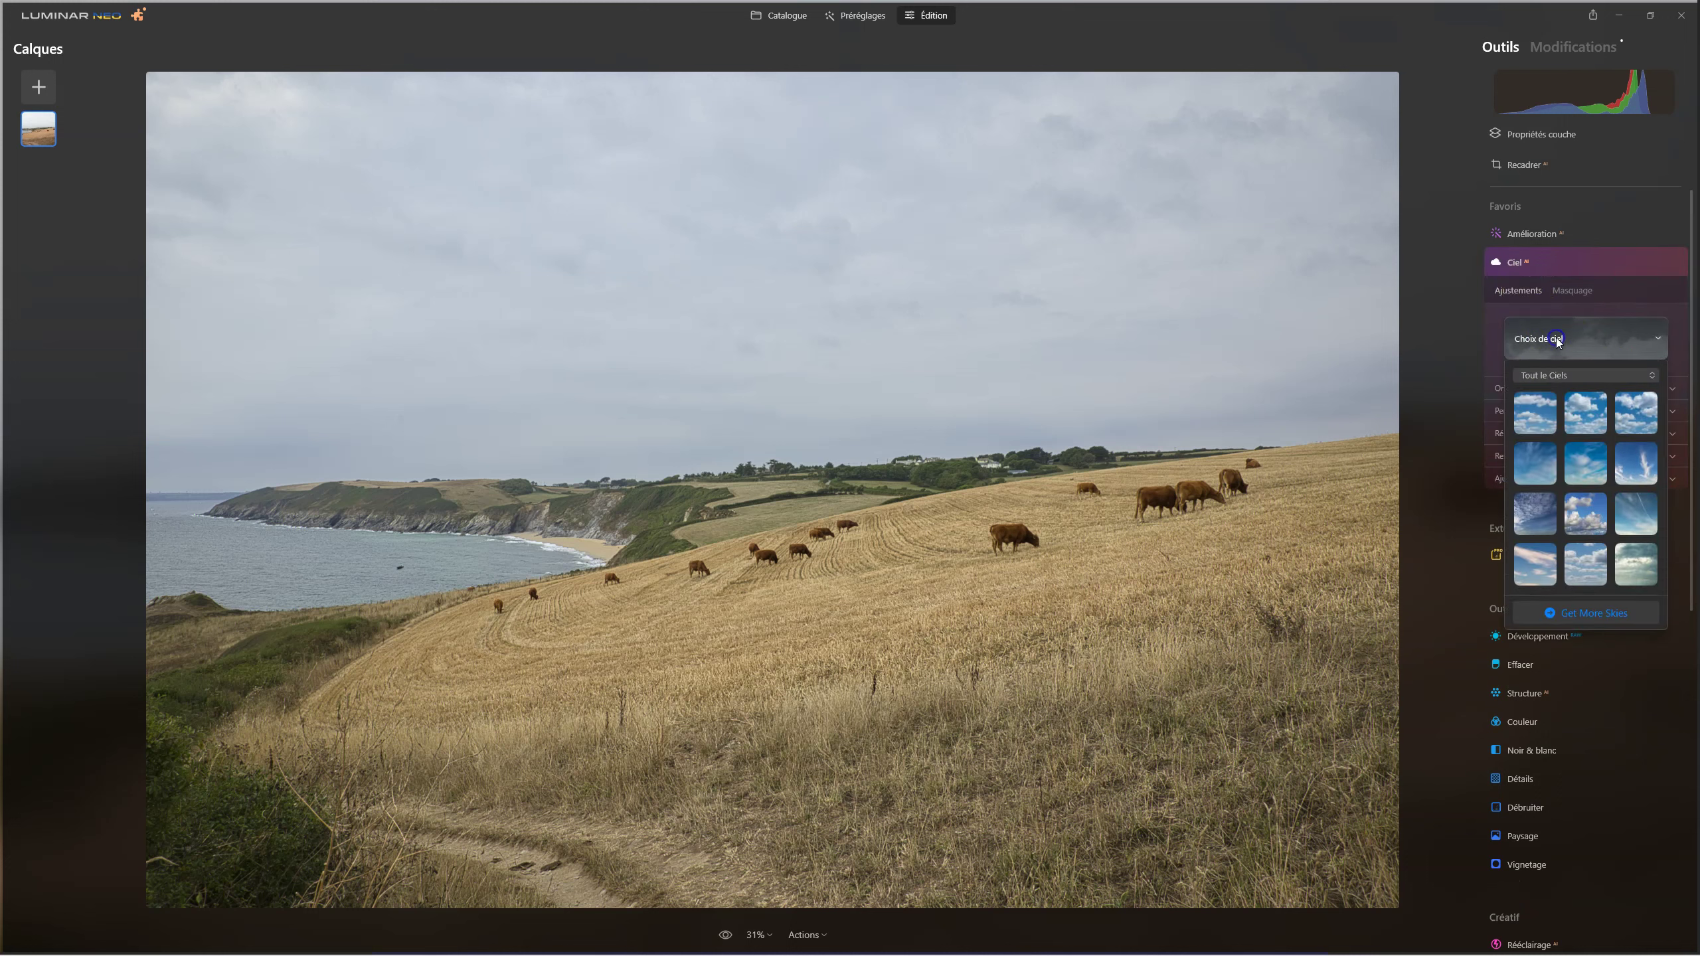
{"action": "left_click", "coordinate": [1530, 419]}
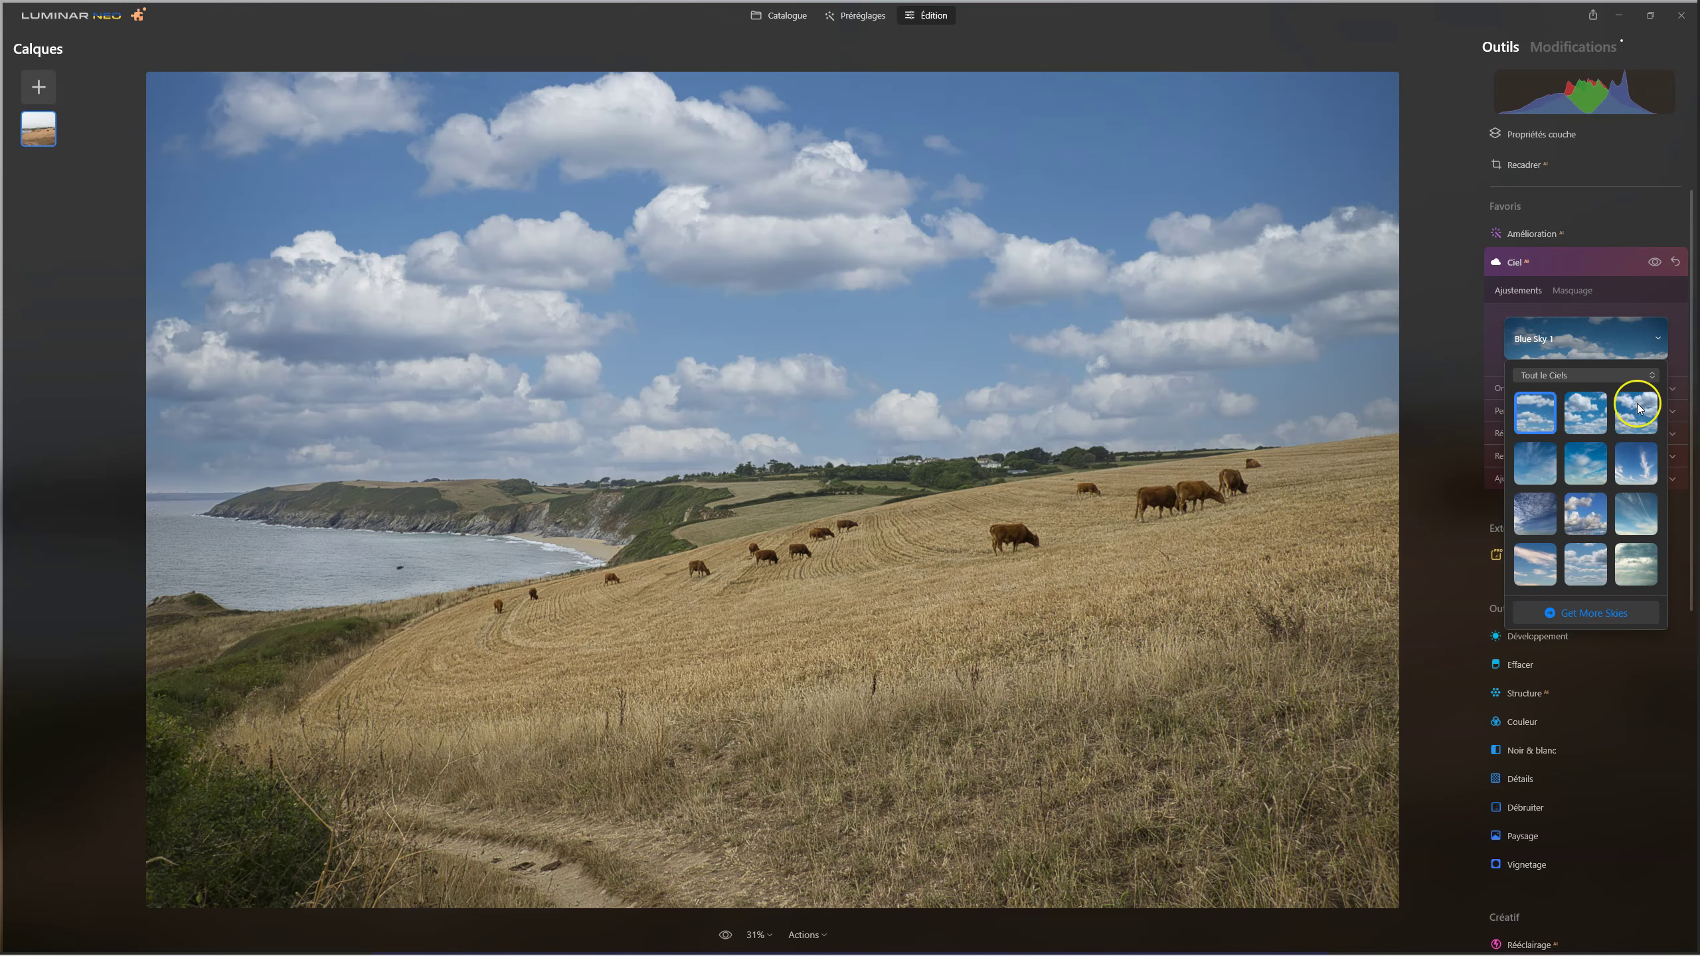
Step: Flip the replacement sky horizontally in the sky orientation settings
{"action": "left_click", "coordinate": [1517, 308]}
{"action": "left_click", "coordinate": [1526, 394]}
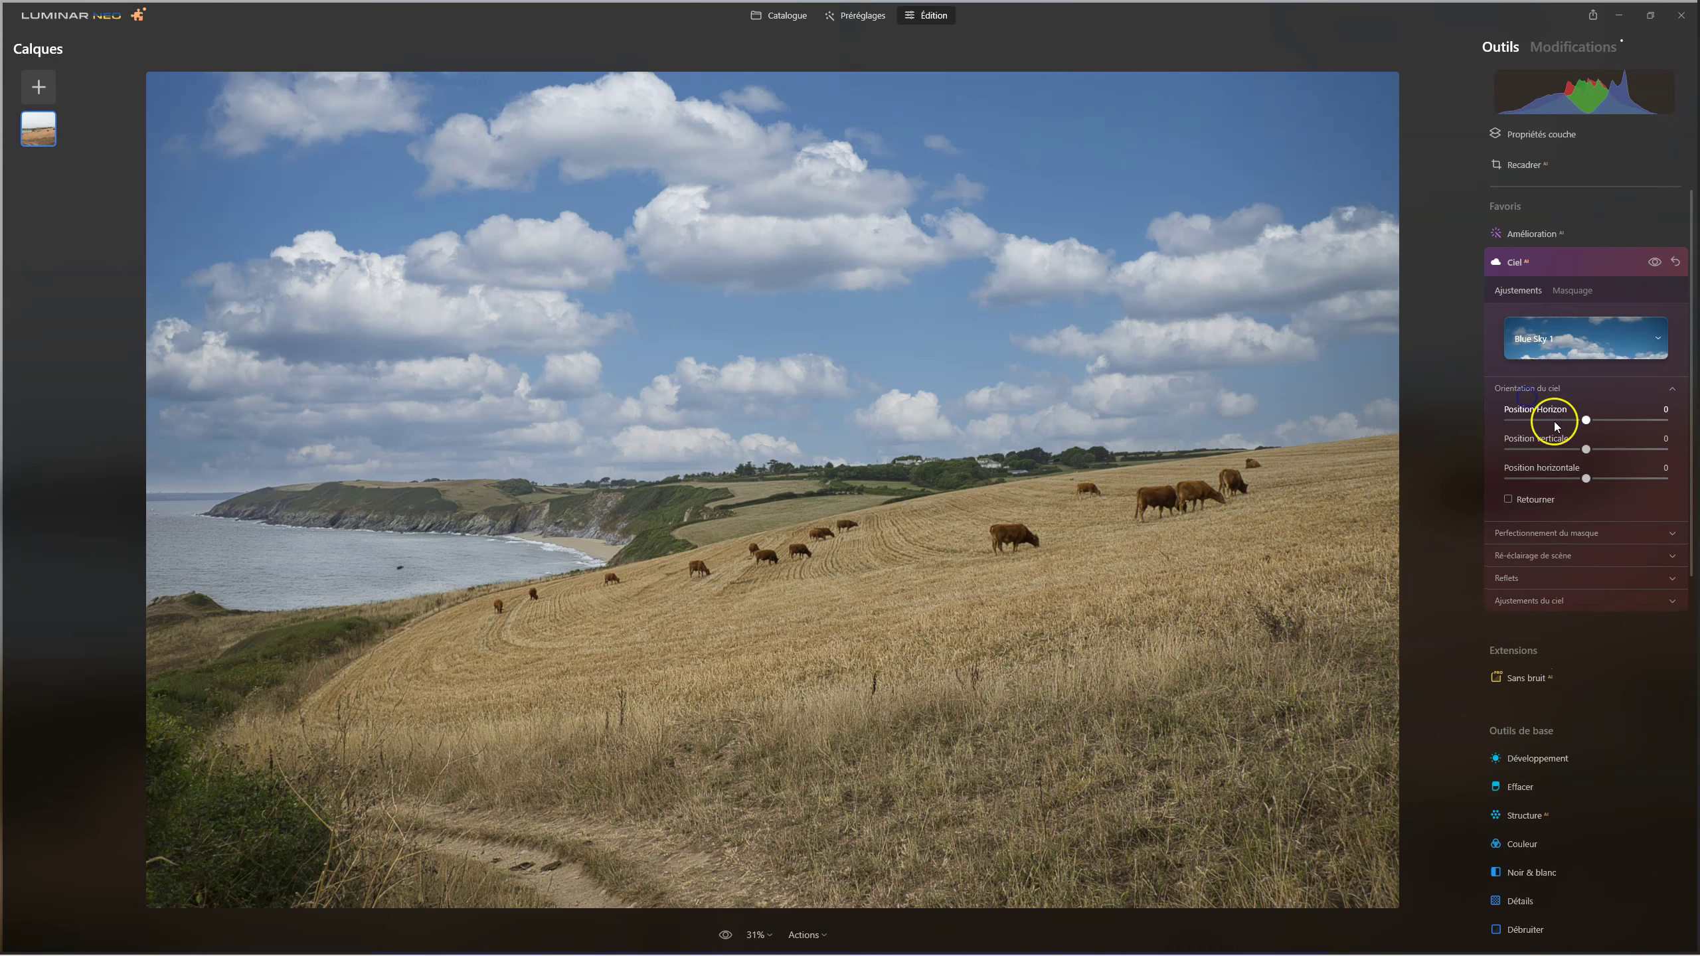
{"action": "left_click", "coordinate": [1509, 500]}
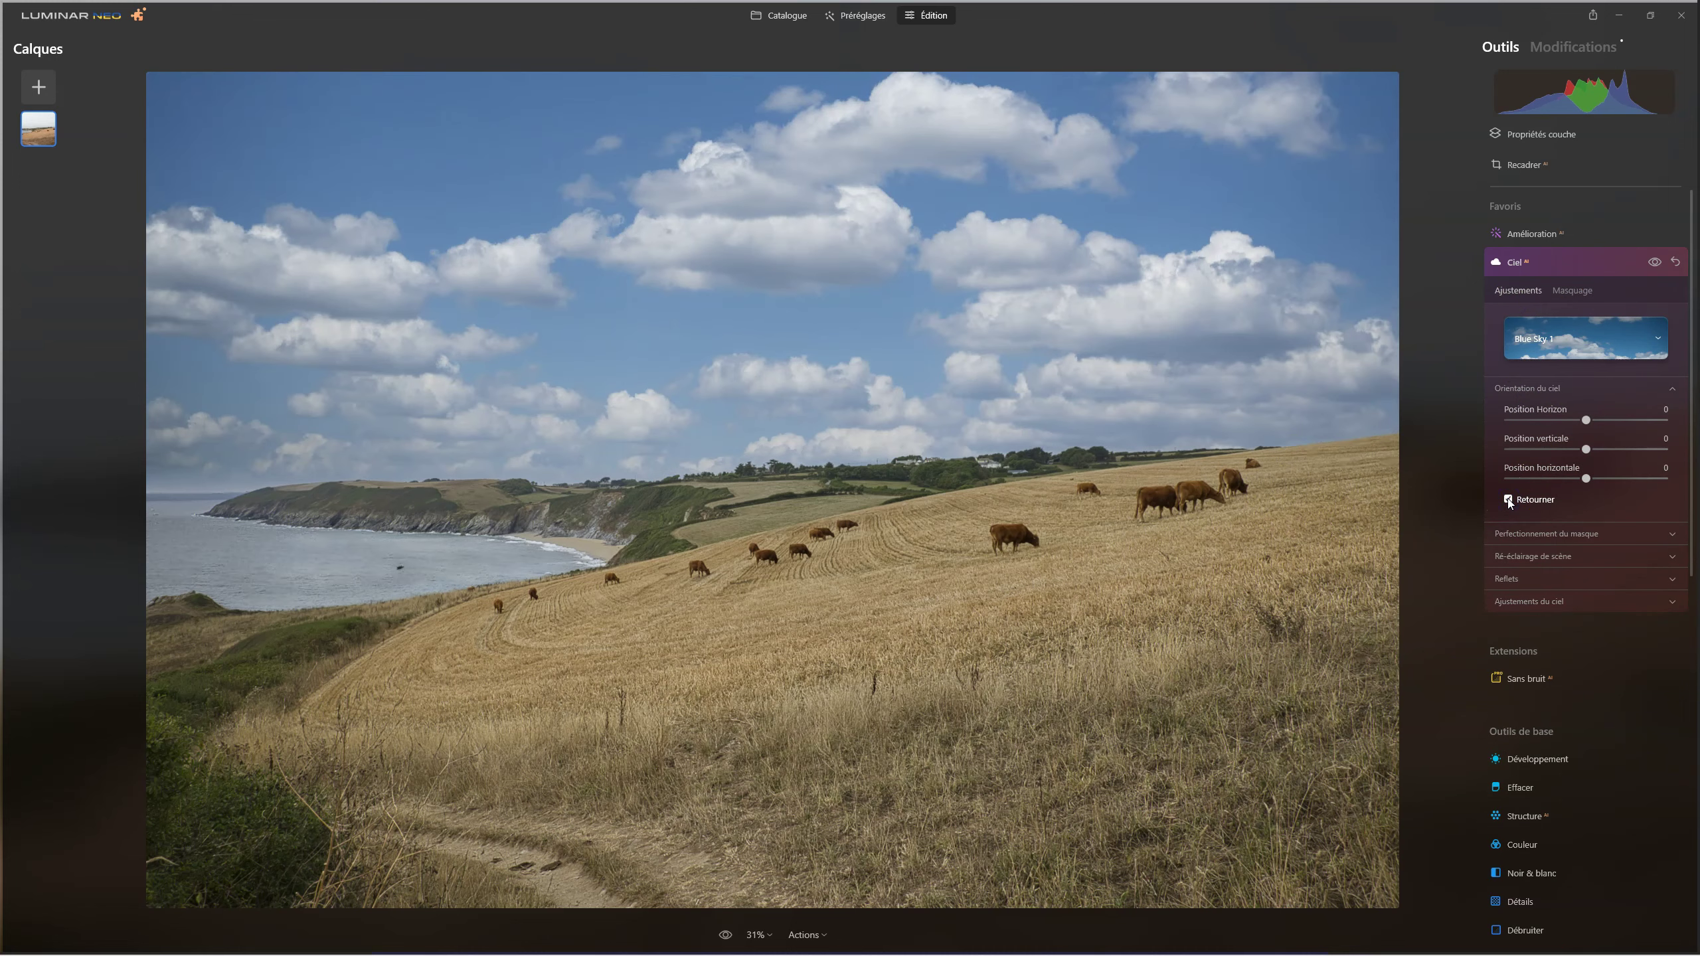
{"action": "left_click", "coordinate": [1509, 499]}
Step: Compare the photo with and without the replacement sky, and with the sky flipped and unflipped
{"action": "left_click", "coordinate": [1651, 262]}
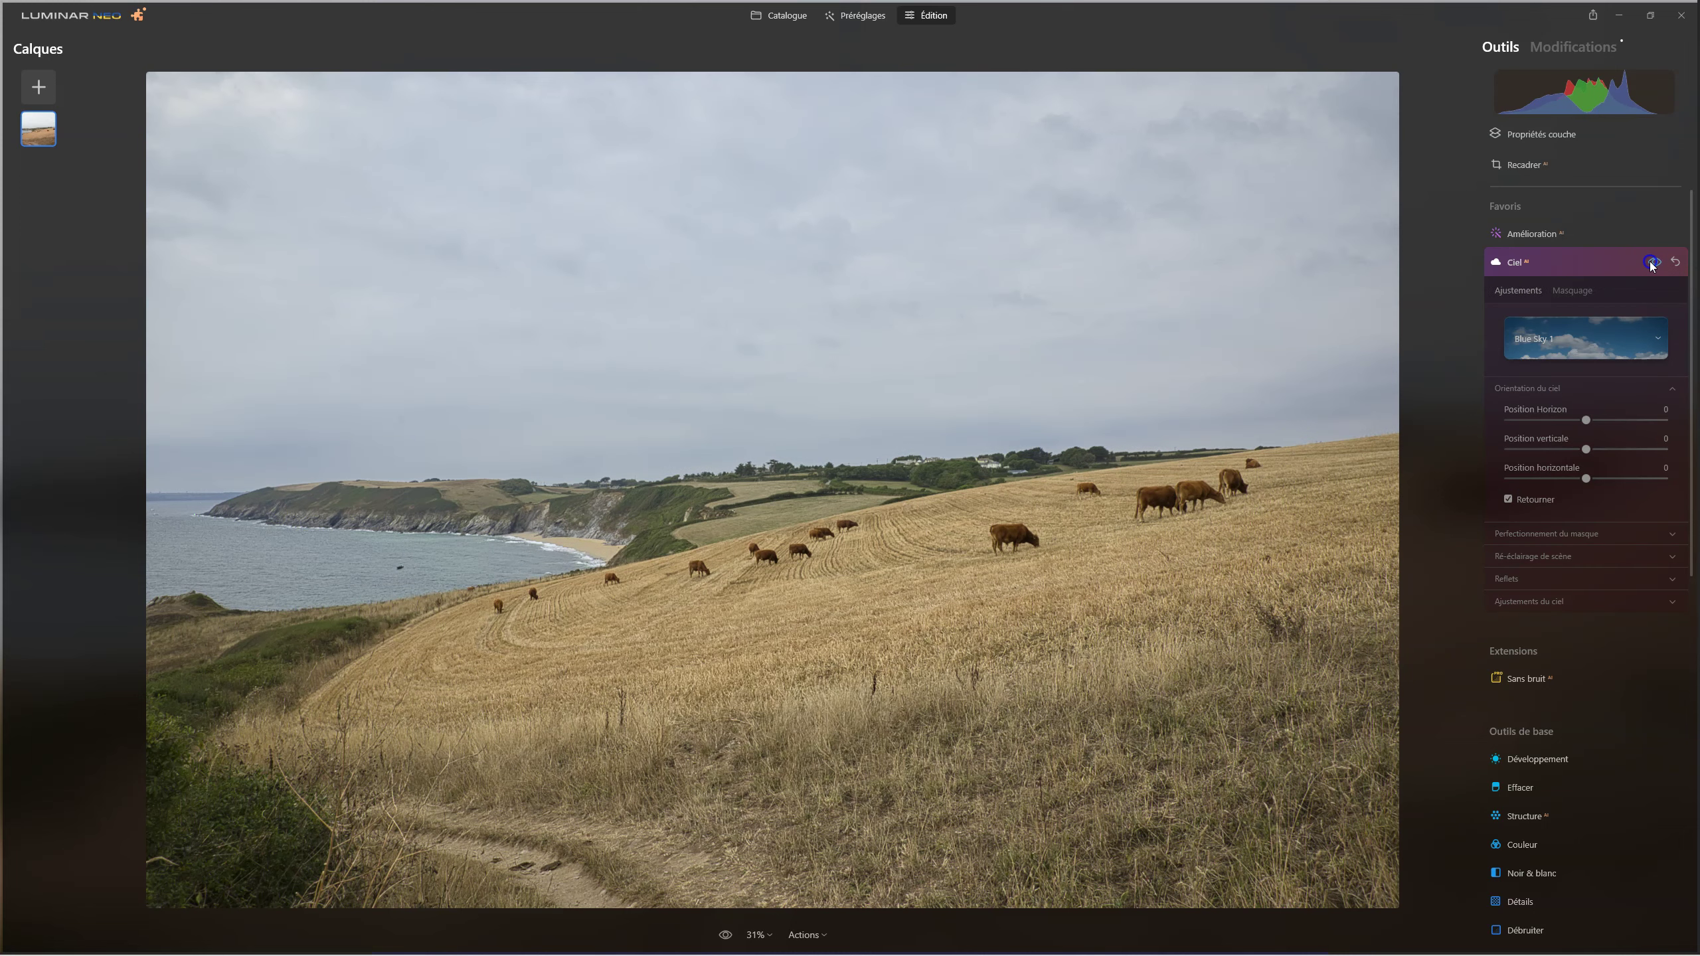
{"action": "left_click", "coordinate": [1651, 262]}
{"action": "left_click", "coordinate": [1651, 262]}
{"action": "left_click", "coordinate": [1651, 262]}
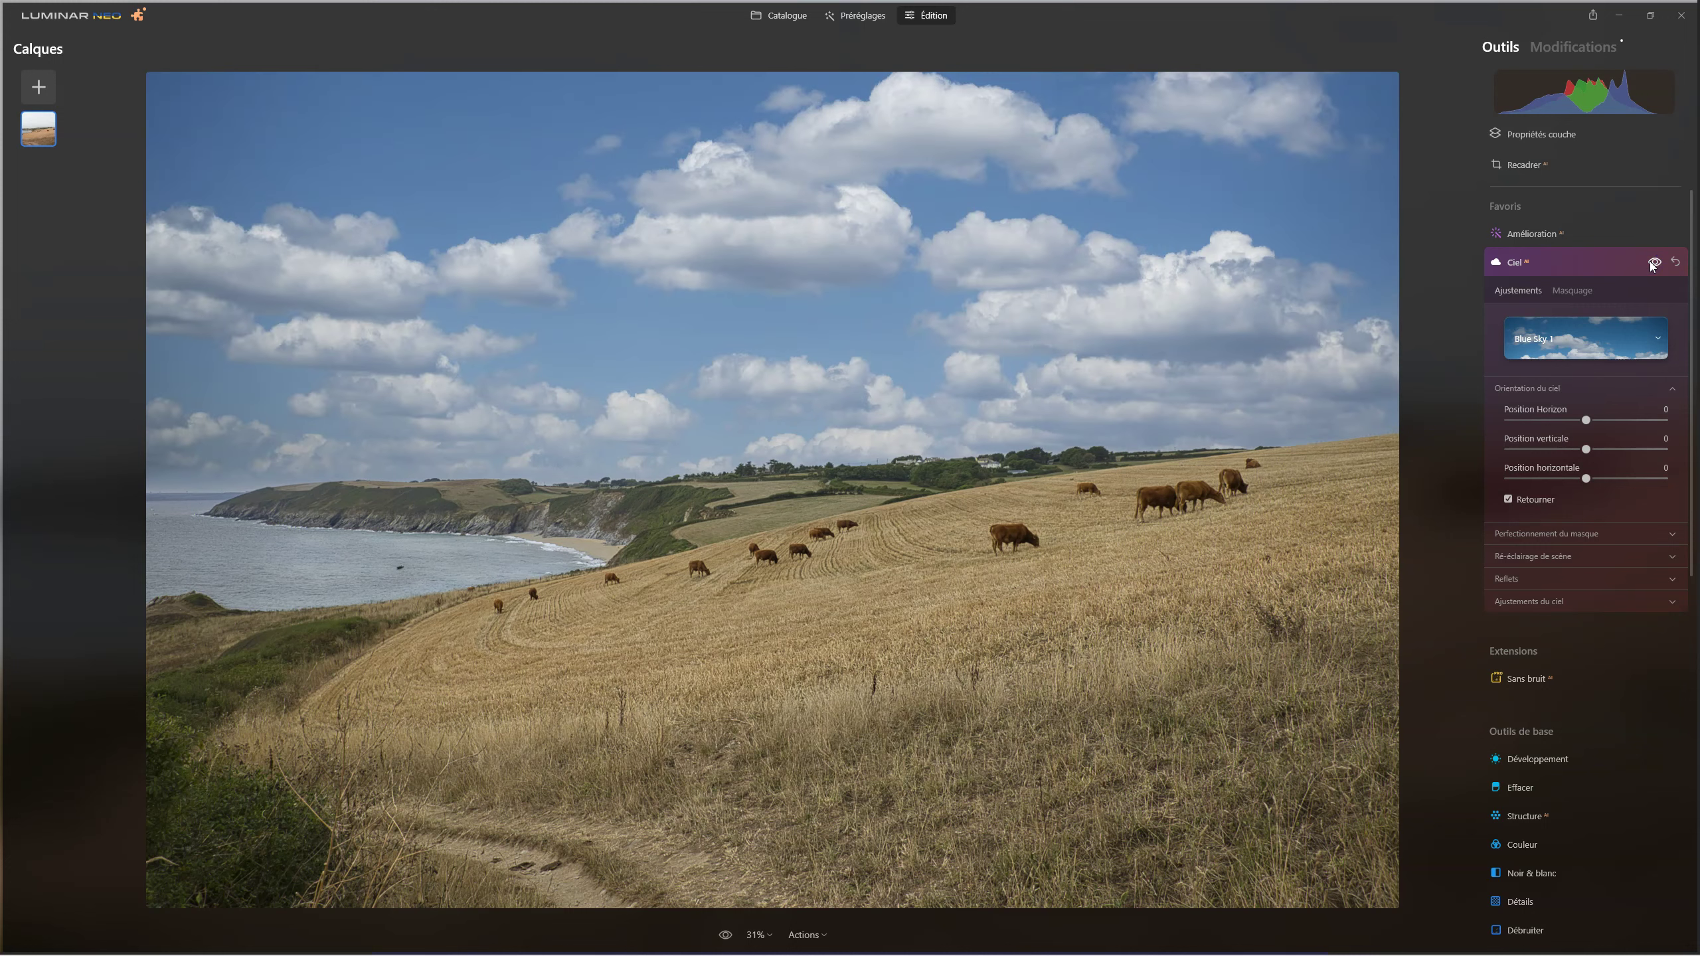
{"action": "left_click", "coordinate": [1651, 262]}
{"action": "left_click", "coordinate": [1652, 262]}
{"action": "left_click", "coordinate": [1618, 360]}
{"action": "left_click", "coordinate": [1508, 499]}
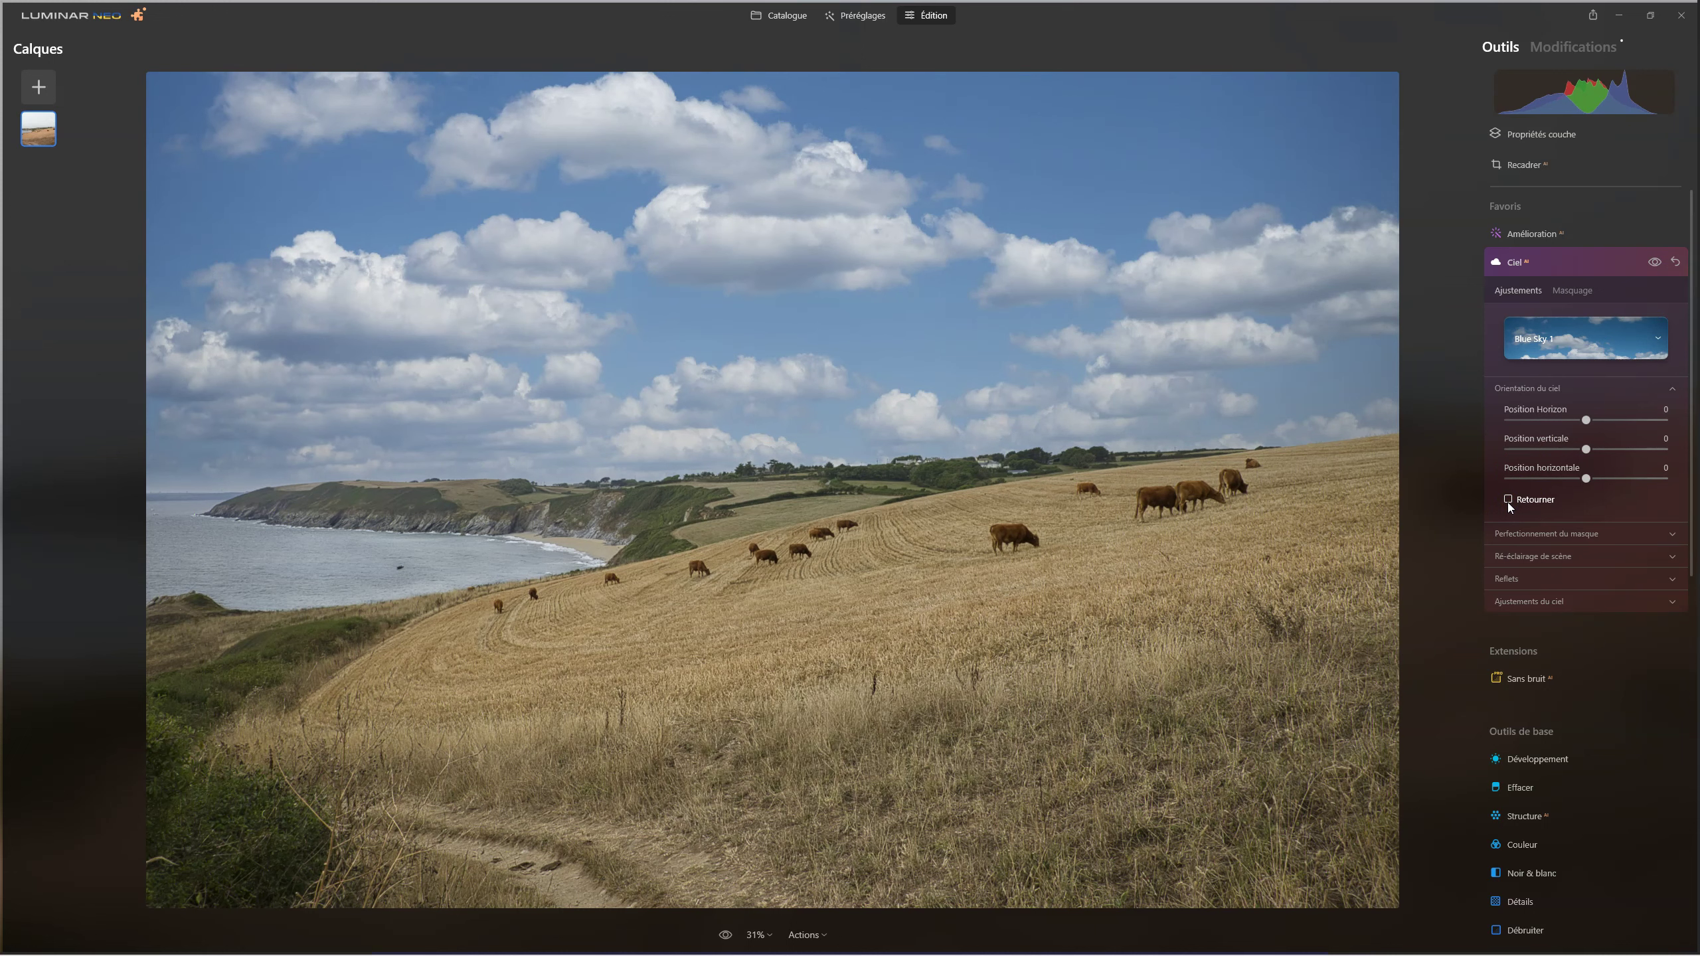
{"action": "left_click", "coordinate": [1508, 500]}
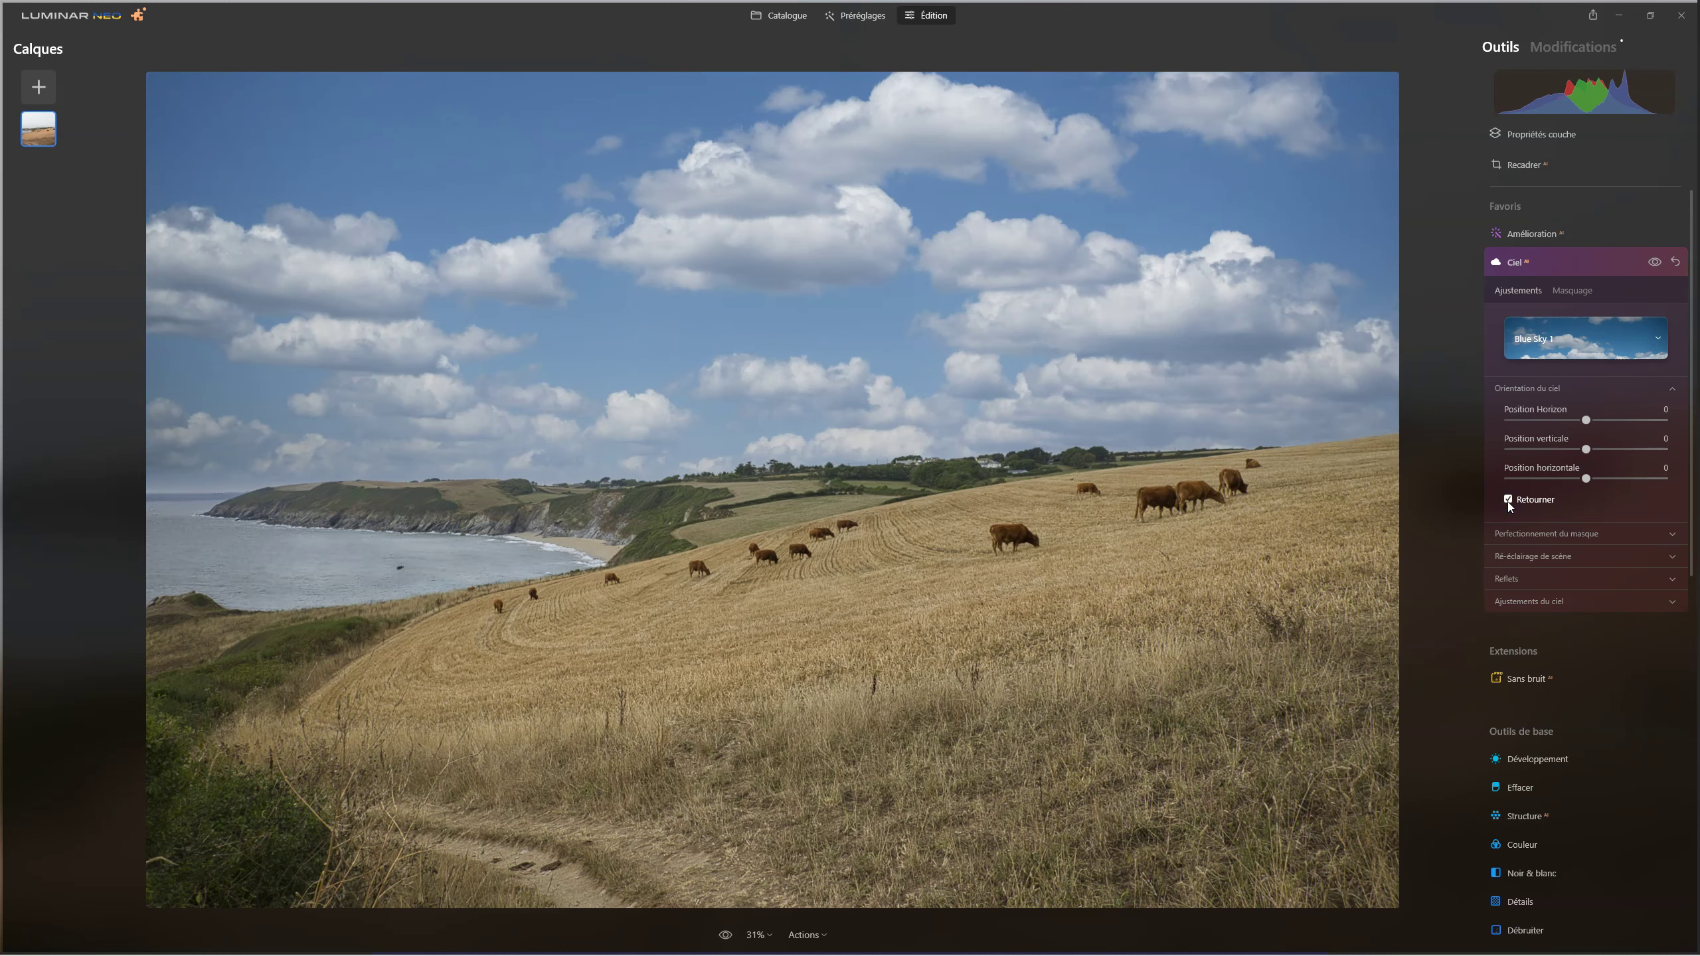
Step: Set the sky's horizon position to -4, vertical position to -3 and horizontal position to -21, and compare before and after
{"action": "left_click_drag", "start_coordinate": [1587, 420], "coordinate": [1570, 483]}
{"action": "left_click", "coordinate": [1589, 480]}
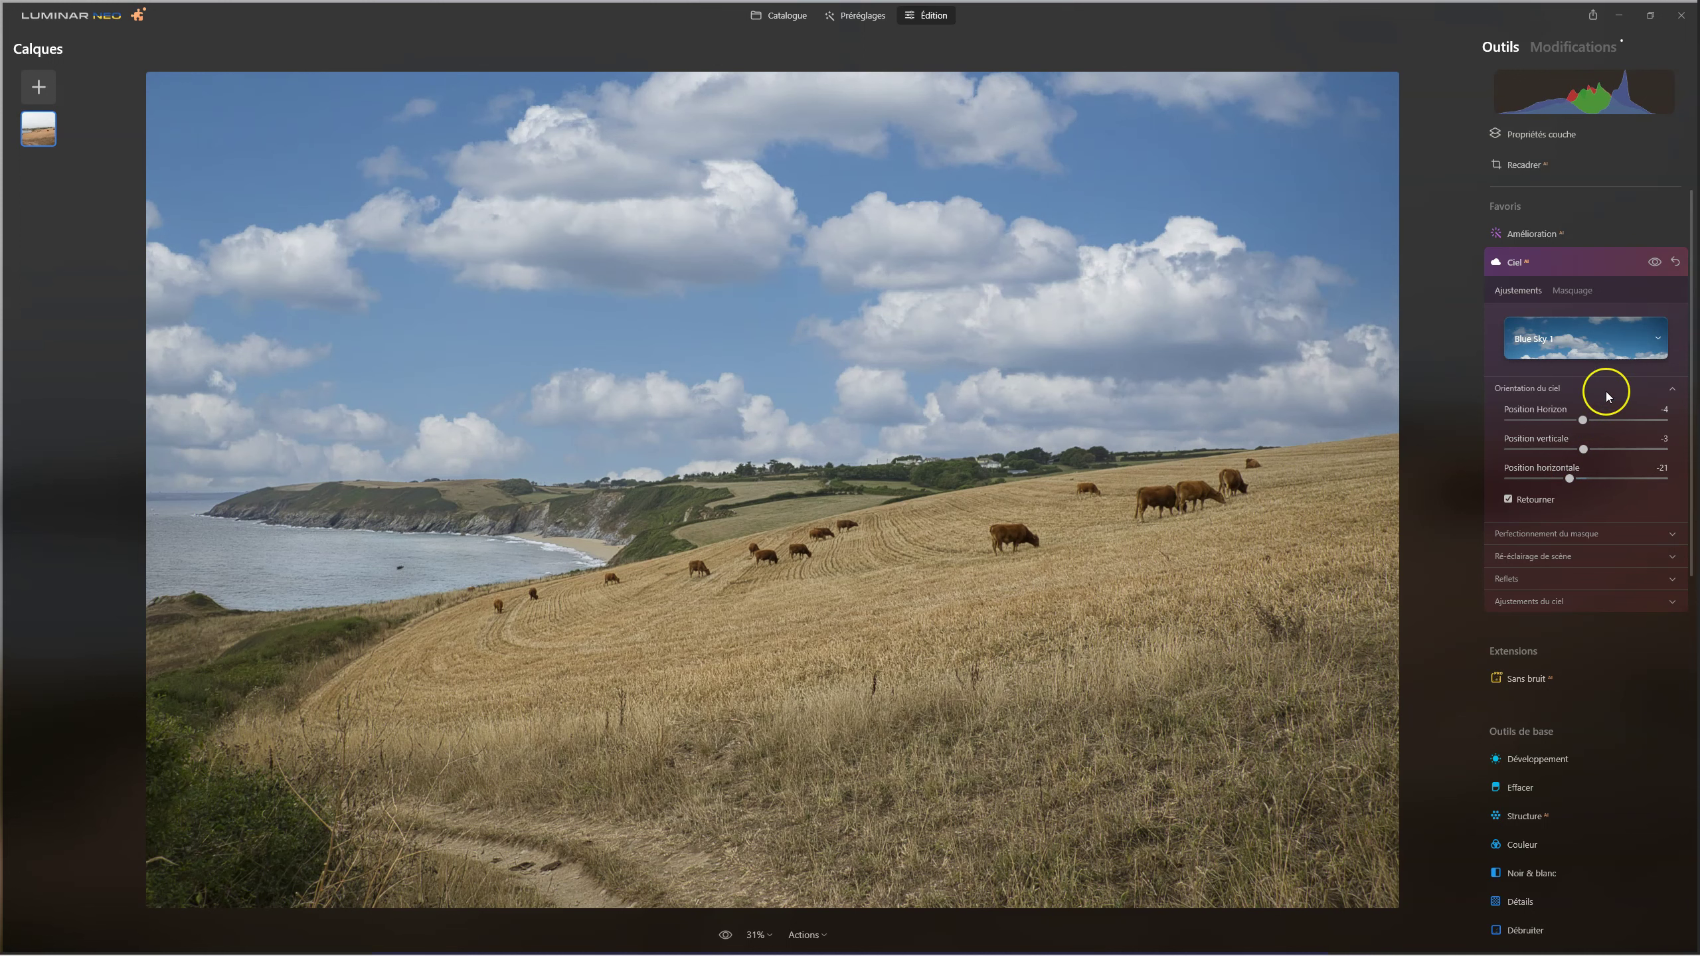
{"action": "left_click", "coordinate": [1655, 263]}
{"action": "left_click", "coordinate": [1655, 263]}
{"action": "left_click", "coordinate": [1656, 264]}
{"action": "left_click", "coordinate": [1655, 264]}
Step: Set the scene relighting intensity to 95 and the relighting saturation to 60
{"action": "left_click", "coordinate": [1533, 534]}
{"action": "left_click", "coordinate": [1532, 658]}
{"action": "scroll", "coordinate": [1555, 675], "scroll_direction": "down", "scroll_amount": 4}
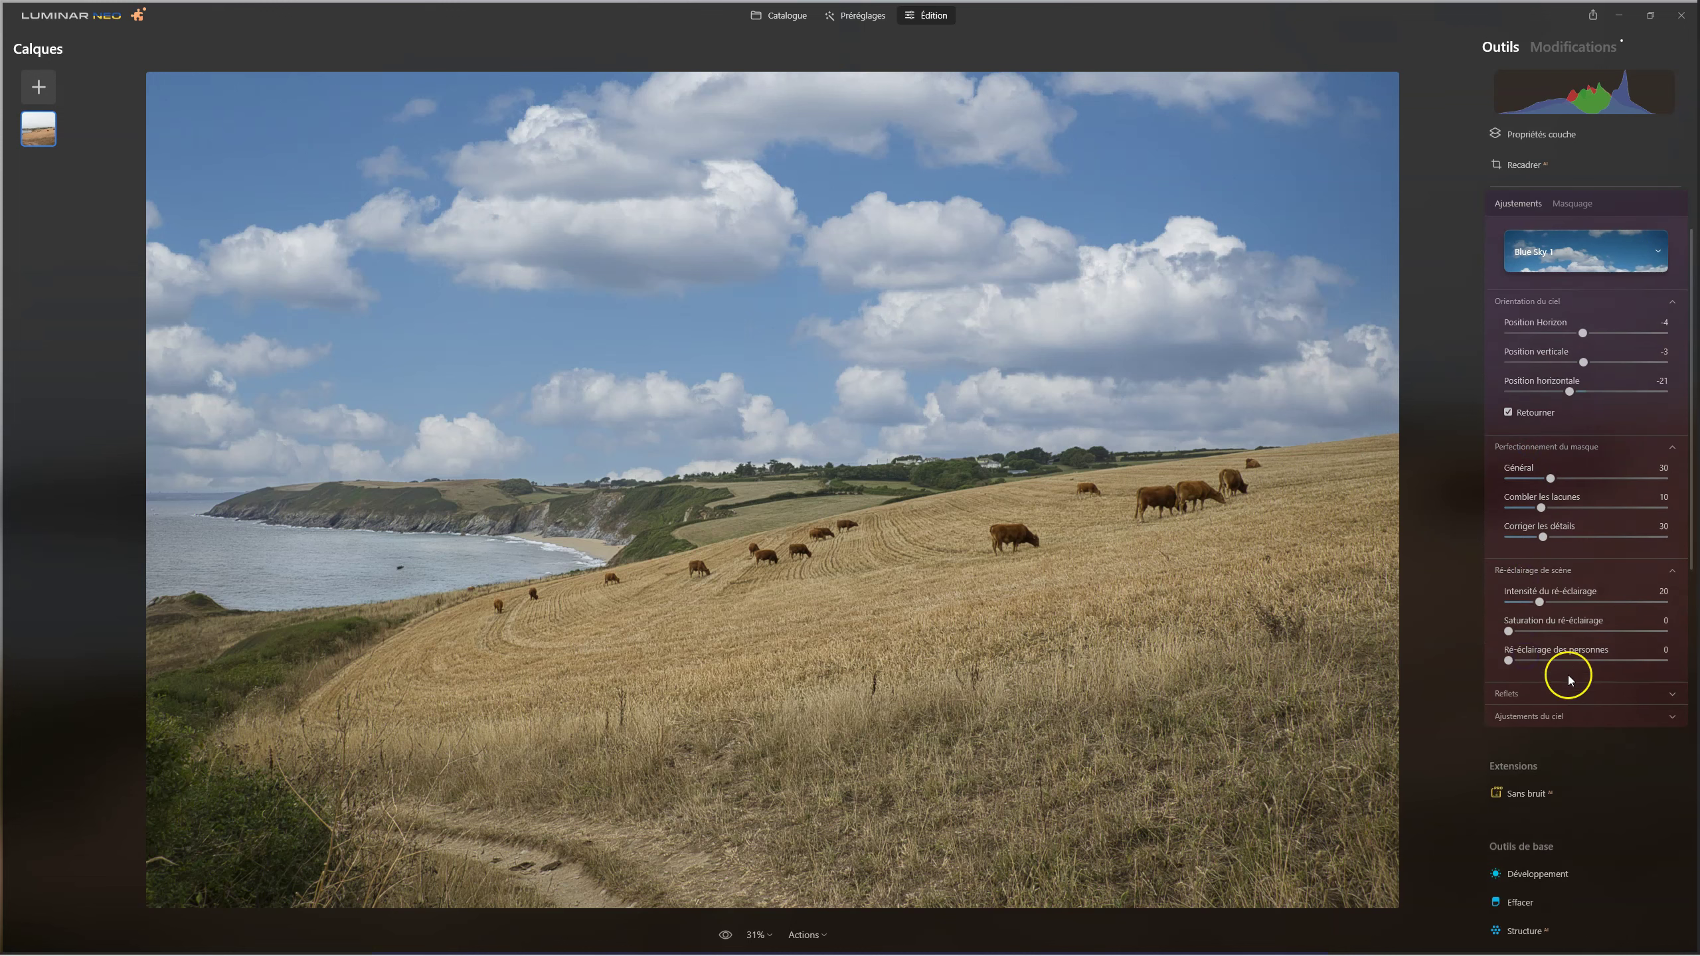
{"action": "left_click_drag", "start_coordinate": [1540, 450], "coordinate": [1541, 450]}
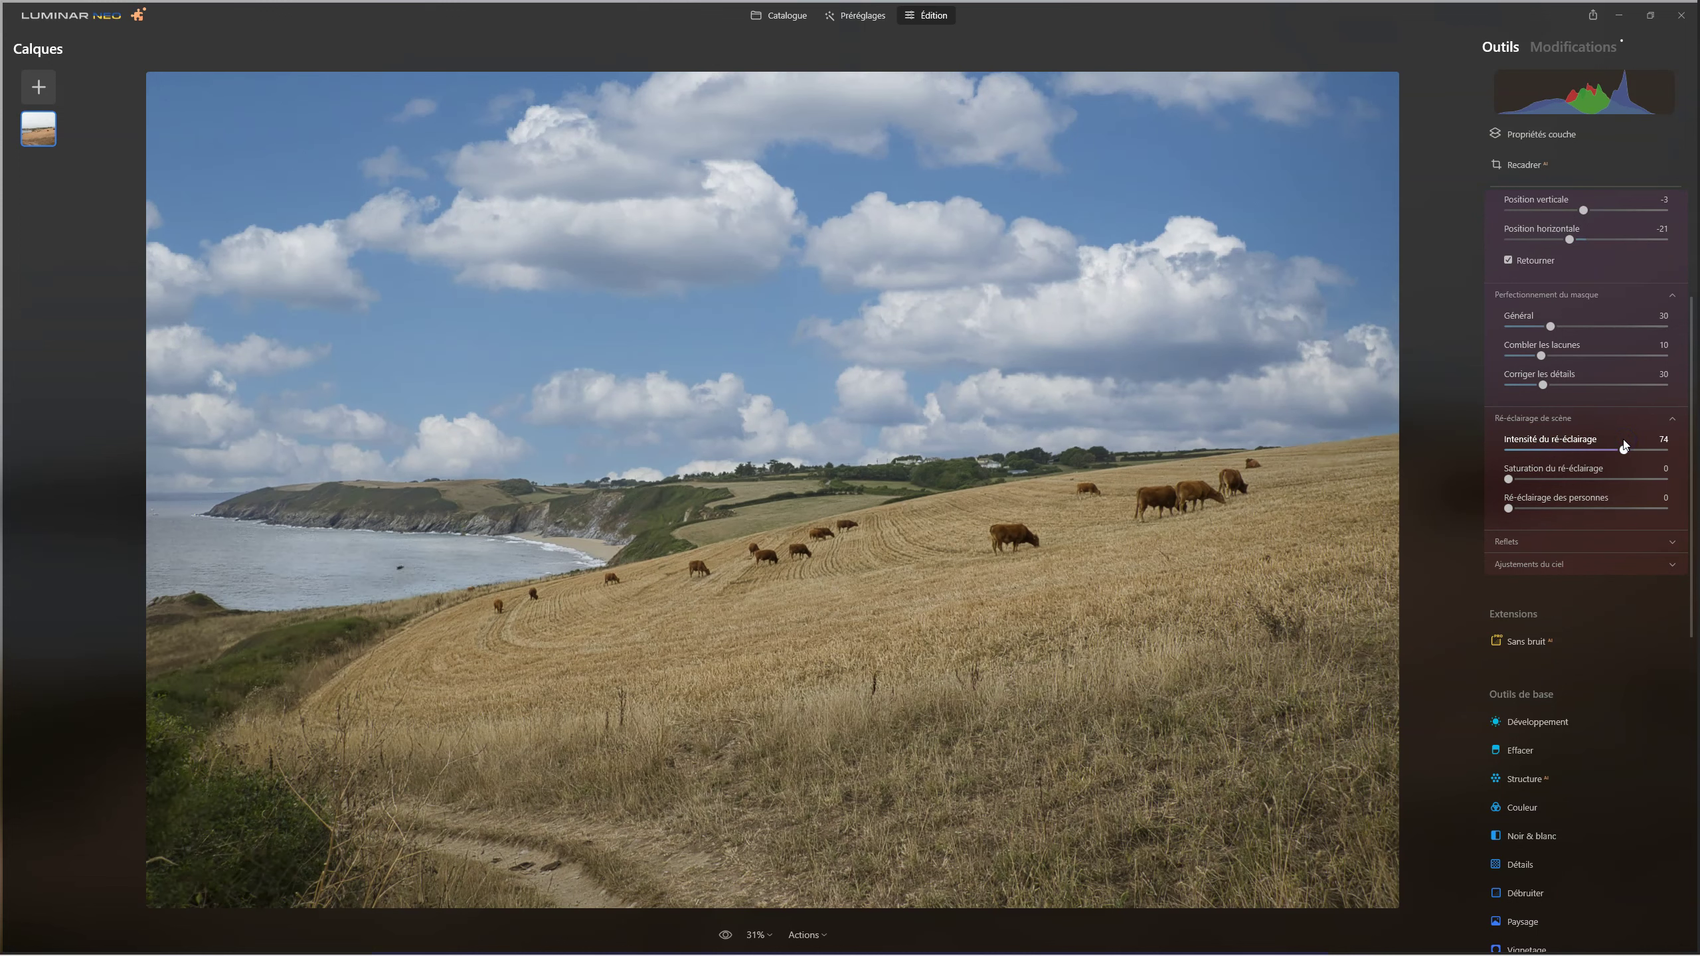
{"action": "mouse_move", "coordinate": [1623, 449]}
{"action": "left_mouse_down"}
{"action": "mouse_move", "coordinate": [1583, 447]}
{"action": "mouse_move", "coordinate": [1656, 451]}
{"action": "left_mouse_up"}
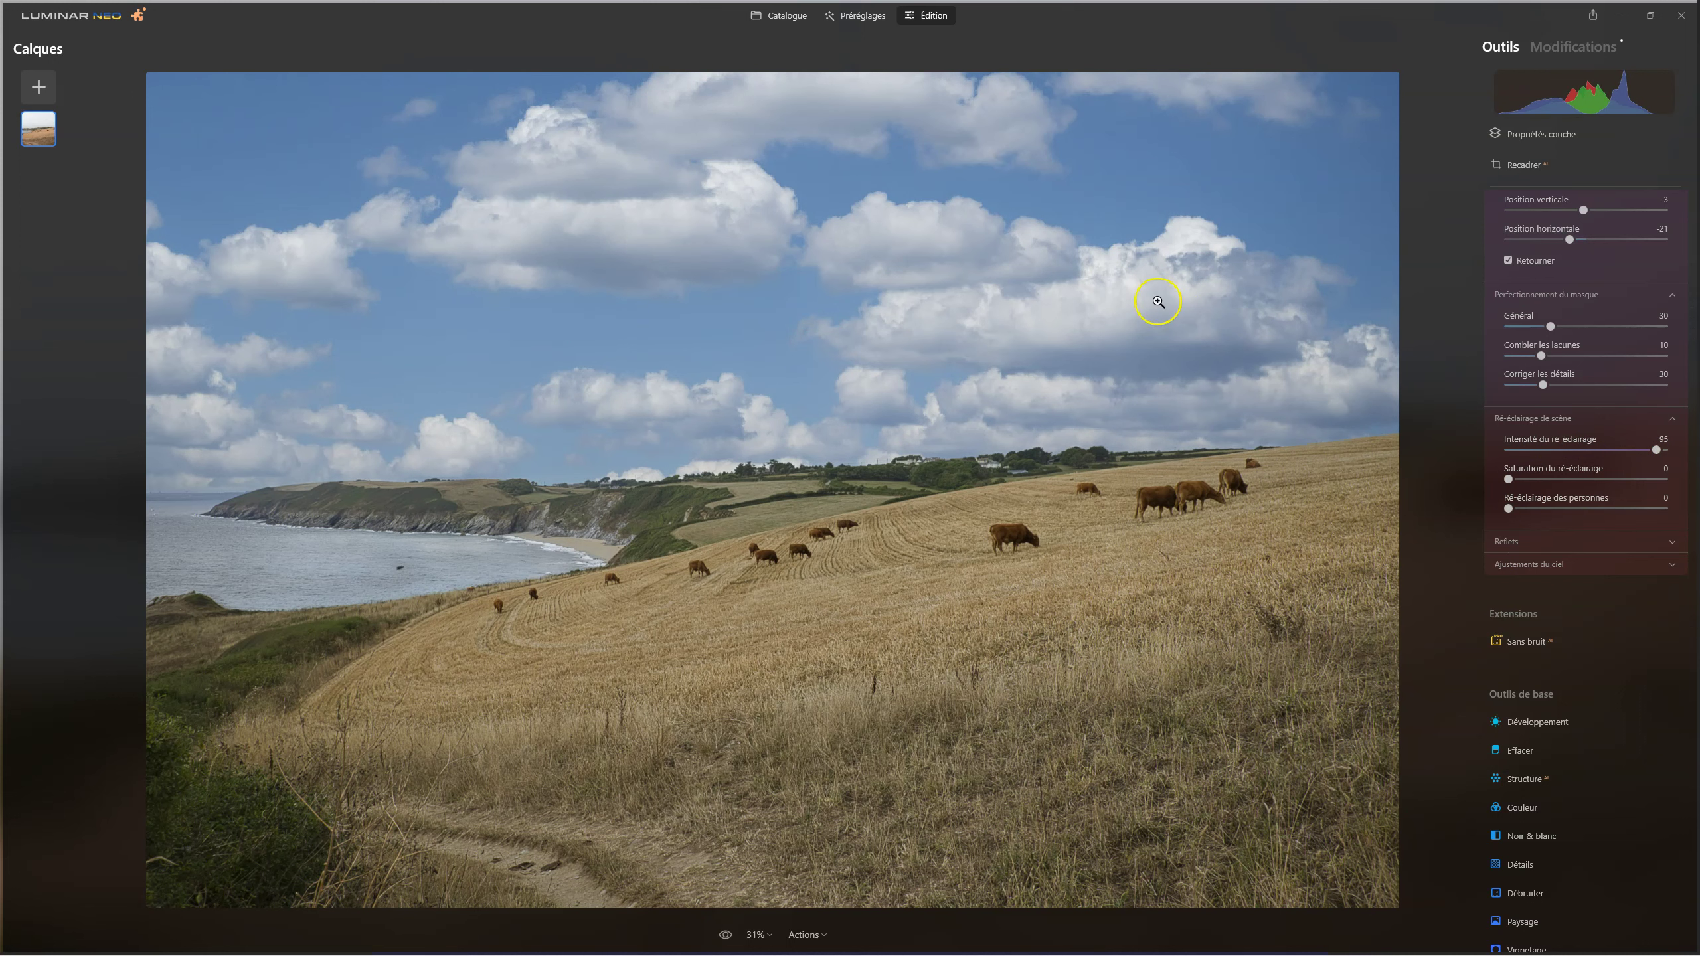
{"action": "left_click_drag", "start_coordinate": [1508, 479], "coordinate": [1575, 477]}
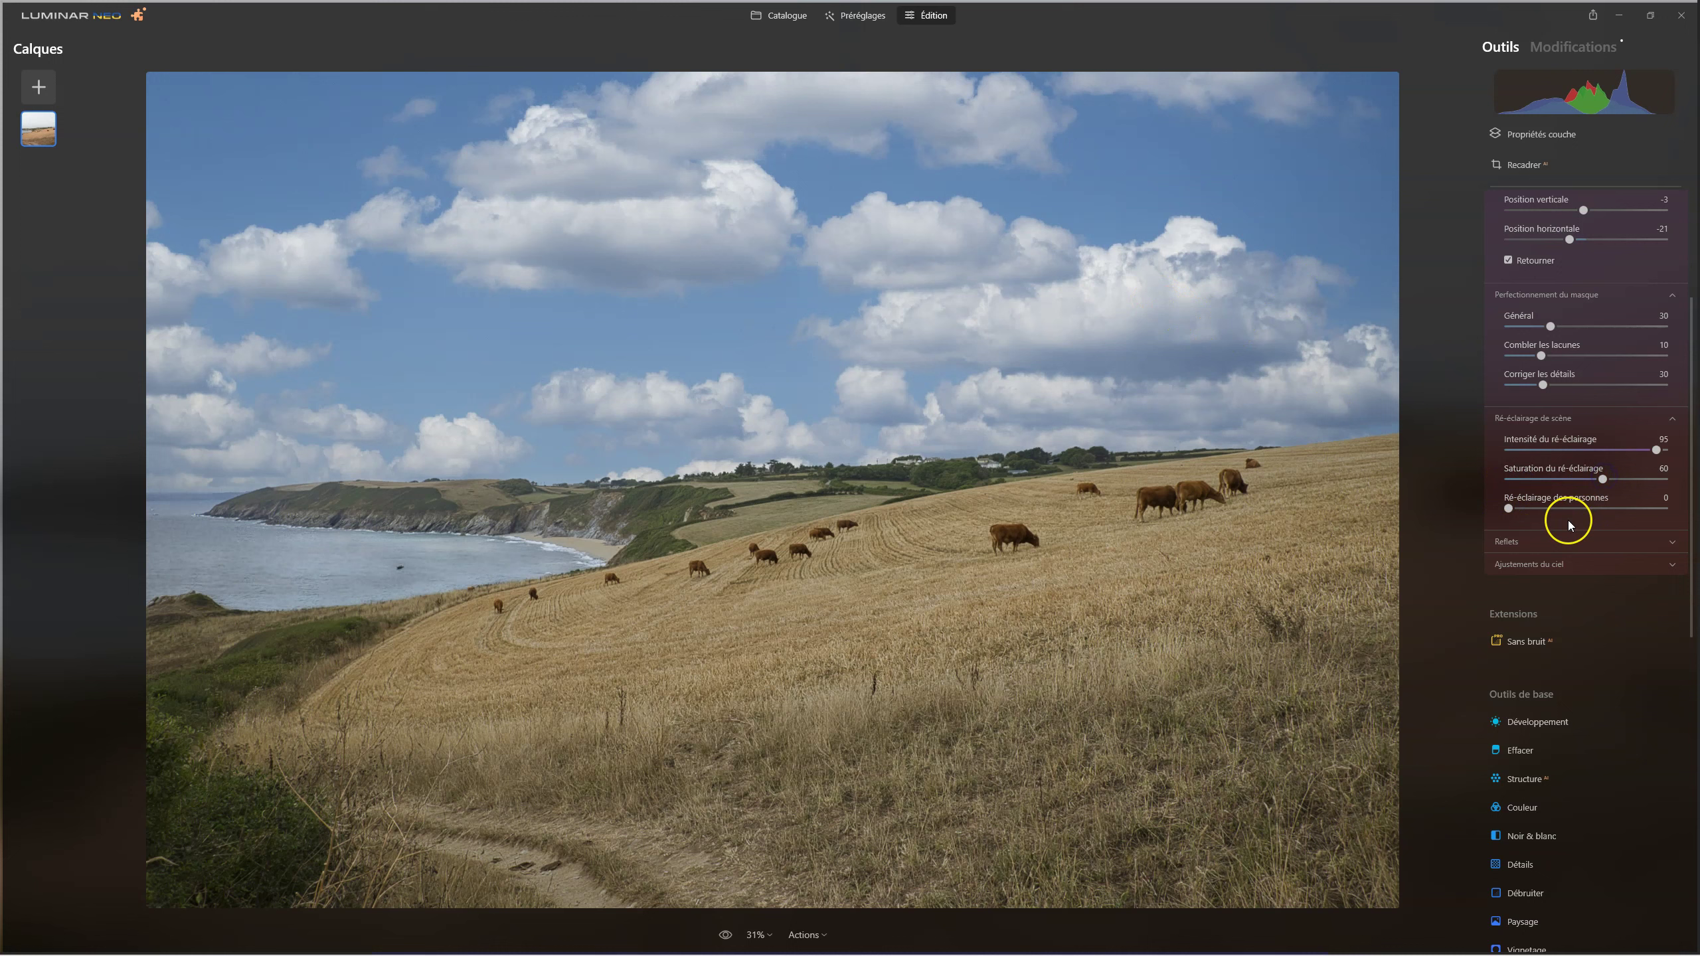
Step: Set the sky's atmospheric haze to 59 and compare the photo with and without the sky replacement
{"action": "left_click", "coordinate": [1511, 564]}
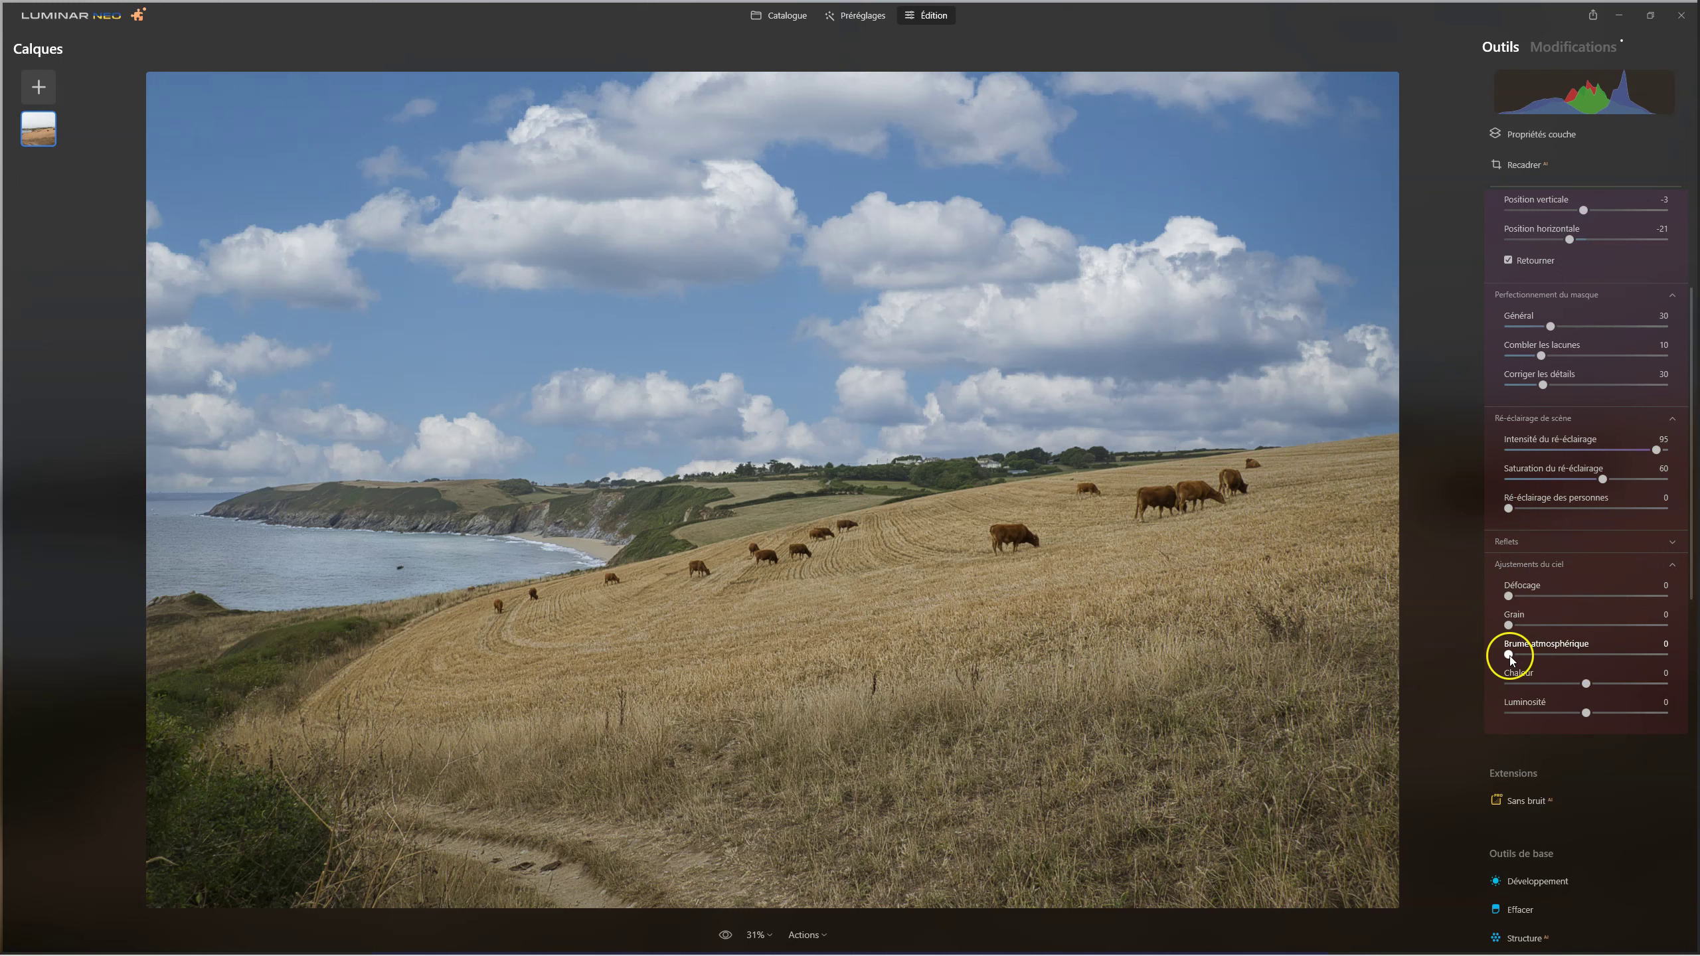
{"action": "left_click", "coordinate": [1593, 656]}
{"action": "left_click_drag", "start_coordinate": [1508, 655], "coordinate": [1596, 653]}
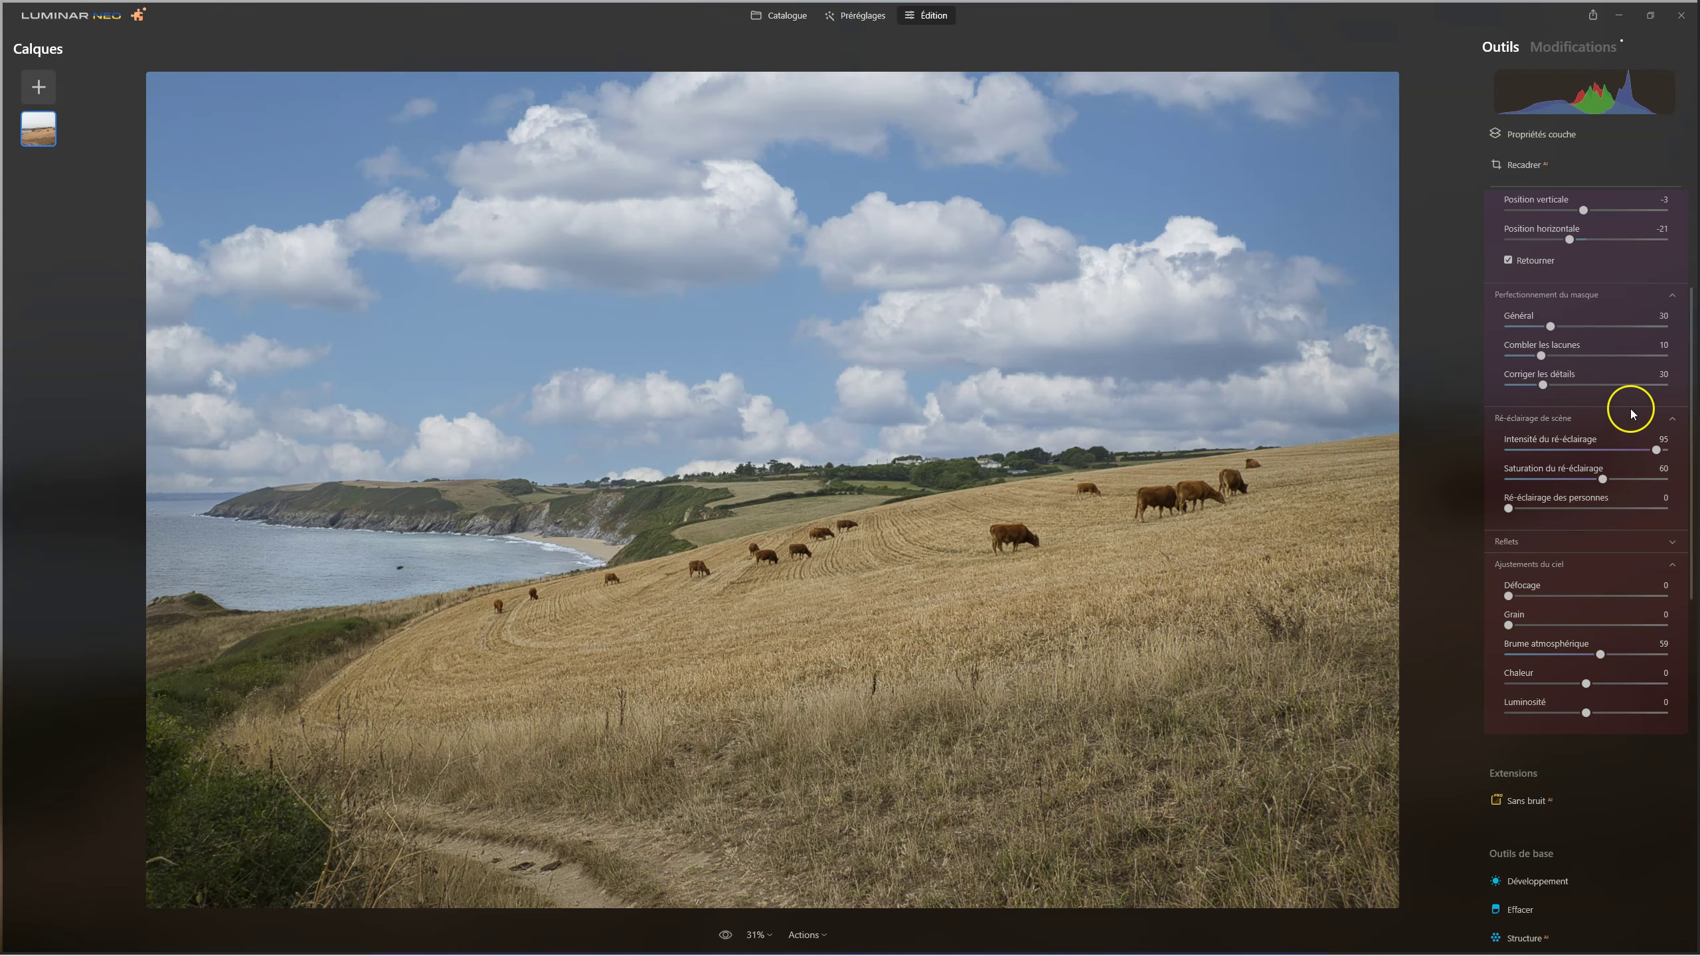
{"action": "scroll", "coordinate": [1626, 388], "scroll_direction": "up", "scroll_amount": 3}
{"action": "scroll", "coordinate": [1633, 334], "scroll_direction": "up", "scroll_amount": 1}
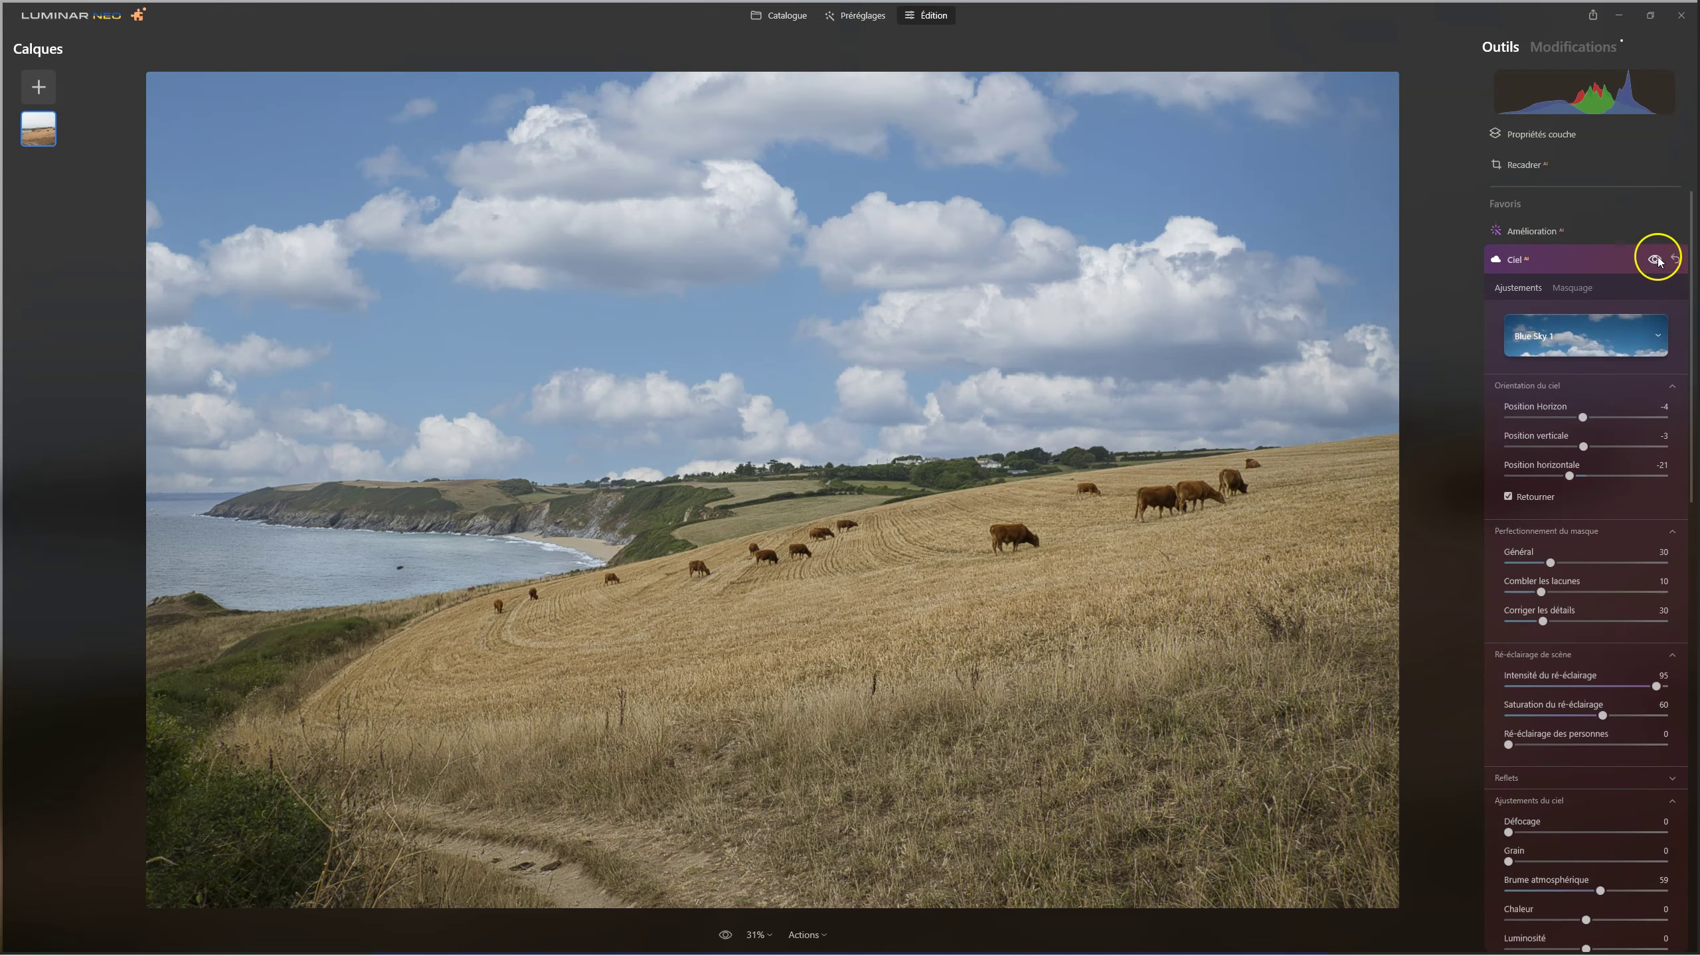
{"action": "left_click", "coordinate": [1655, 261]}
{"action": "left_click", "coordinate": [1655, 262]}
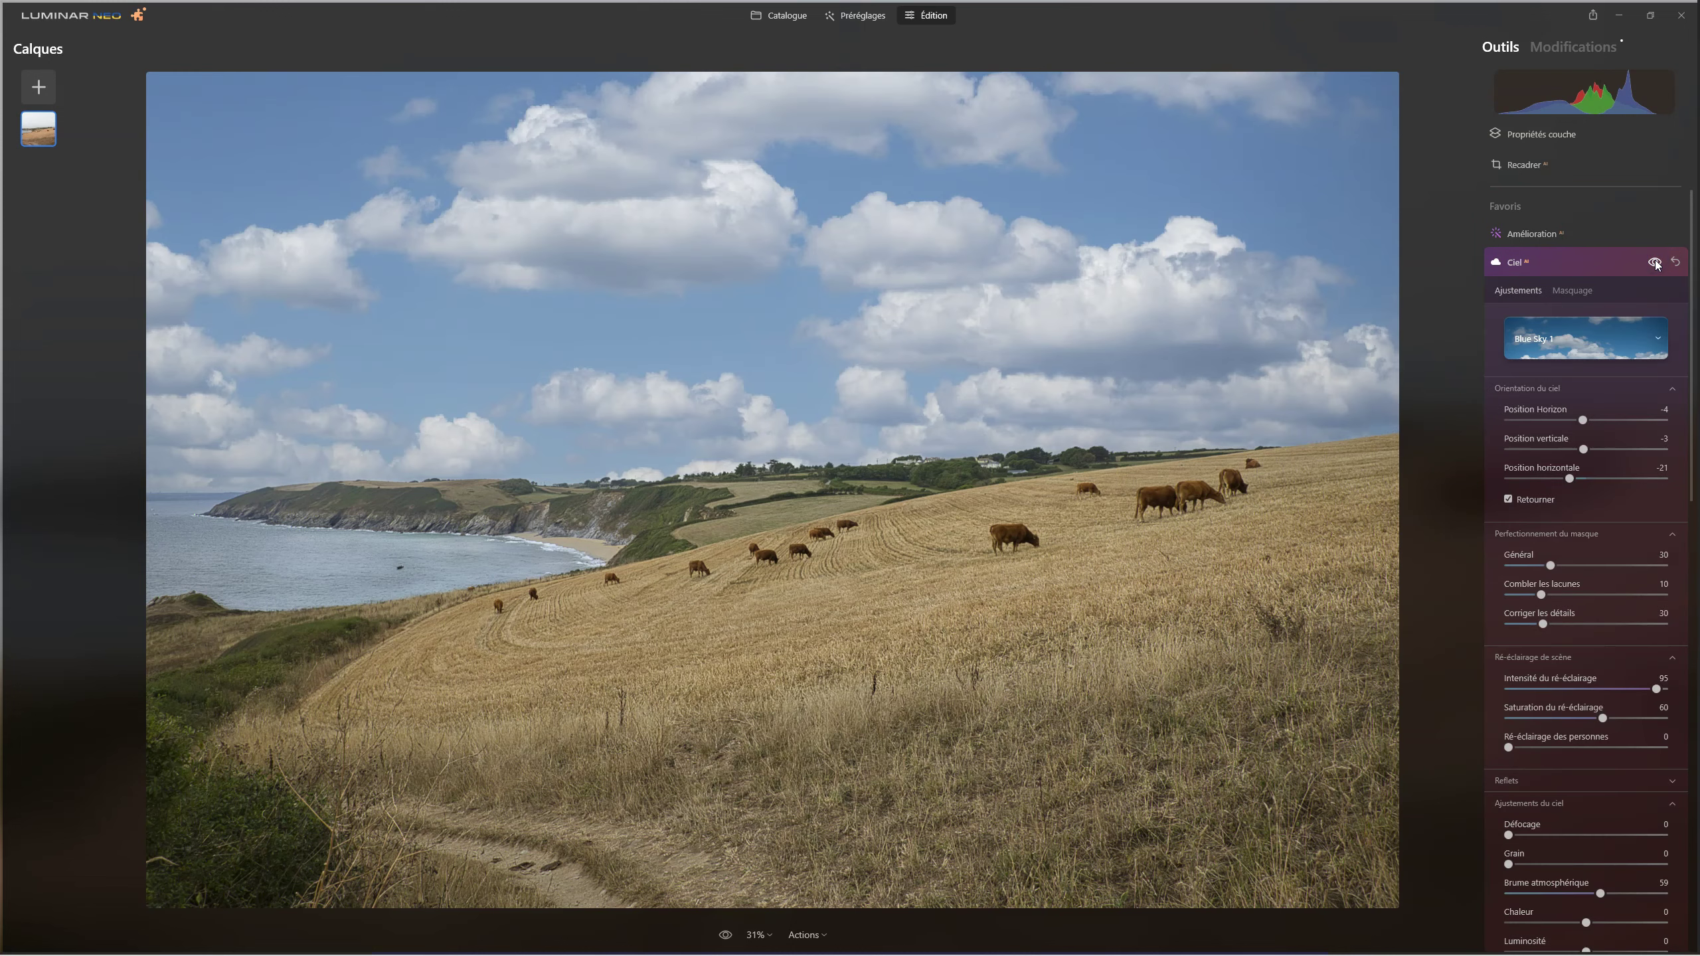
Step: Set the sky's reflection amount to 29 and the water blur to 76, and close the sky settings
{"action": "scroll", "coordinate": [1579, 669], "scroll_direction": "down", "scroll_amount": 2}
{"action": "left_click", "coordinate": [1515, 622]}
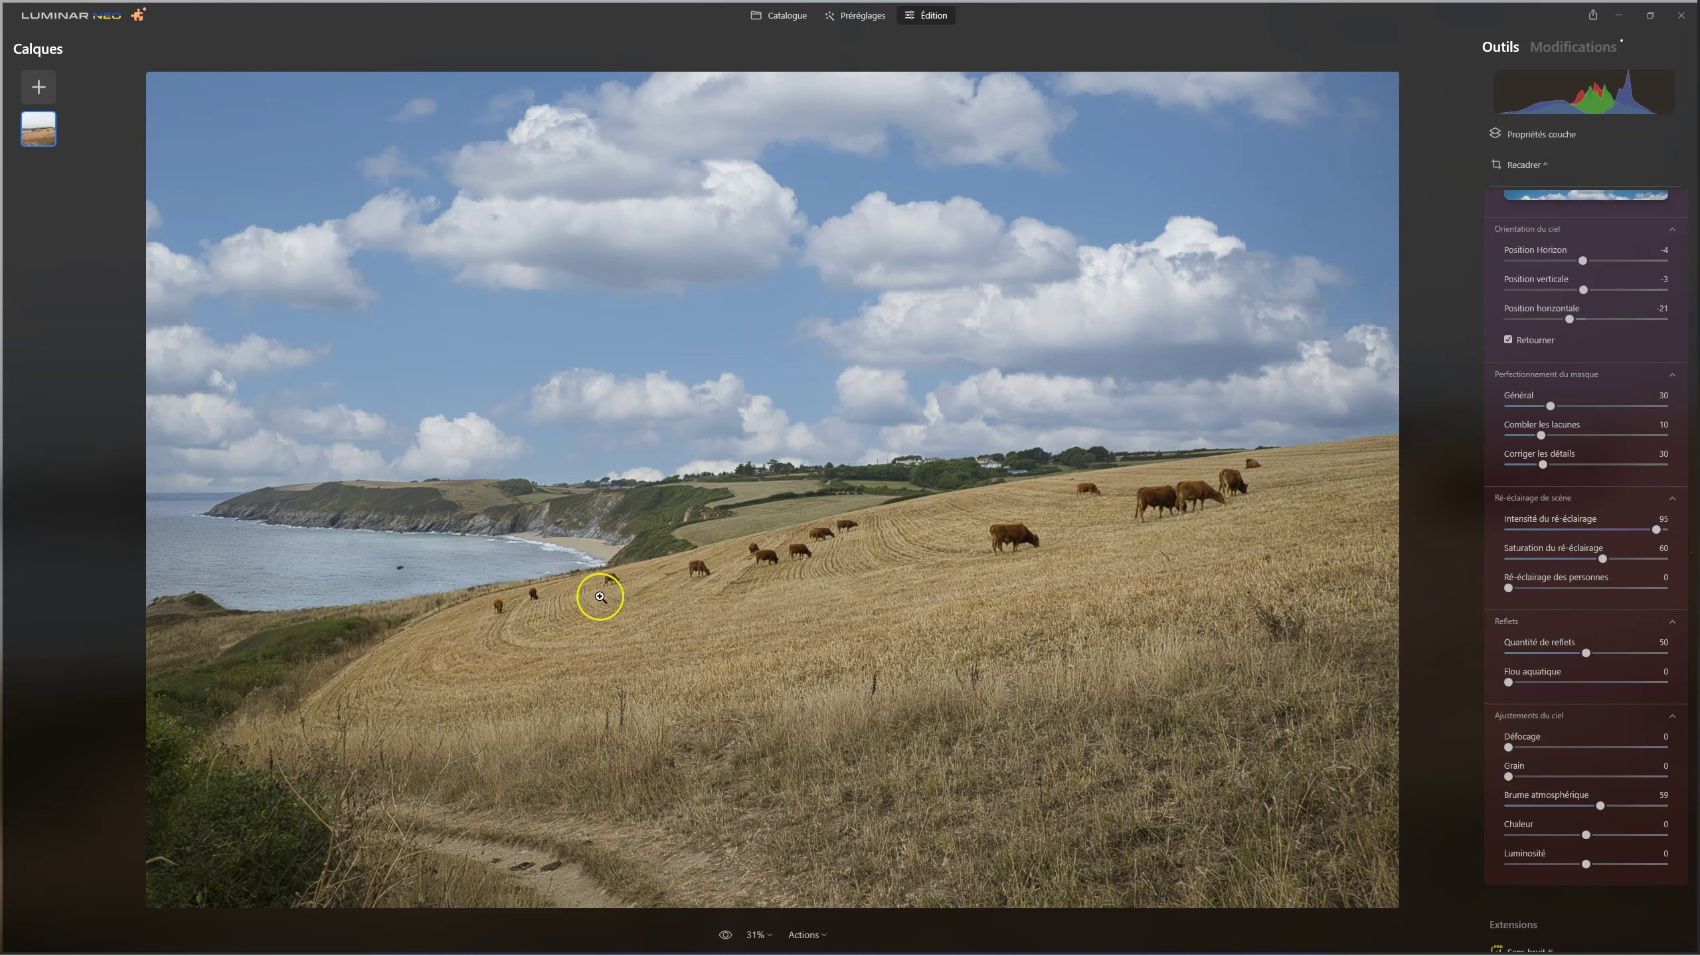
{"action": "mouse_move", "coordinate": [1586, 653]}
{"action": "left_mouse_down"}
{"action": "mouse_move", "coordinate": [1507, 655]}
{"action": "mouse_move", "coordinate": [1606, 653]}
{"action": "left_mouse_up"}
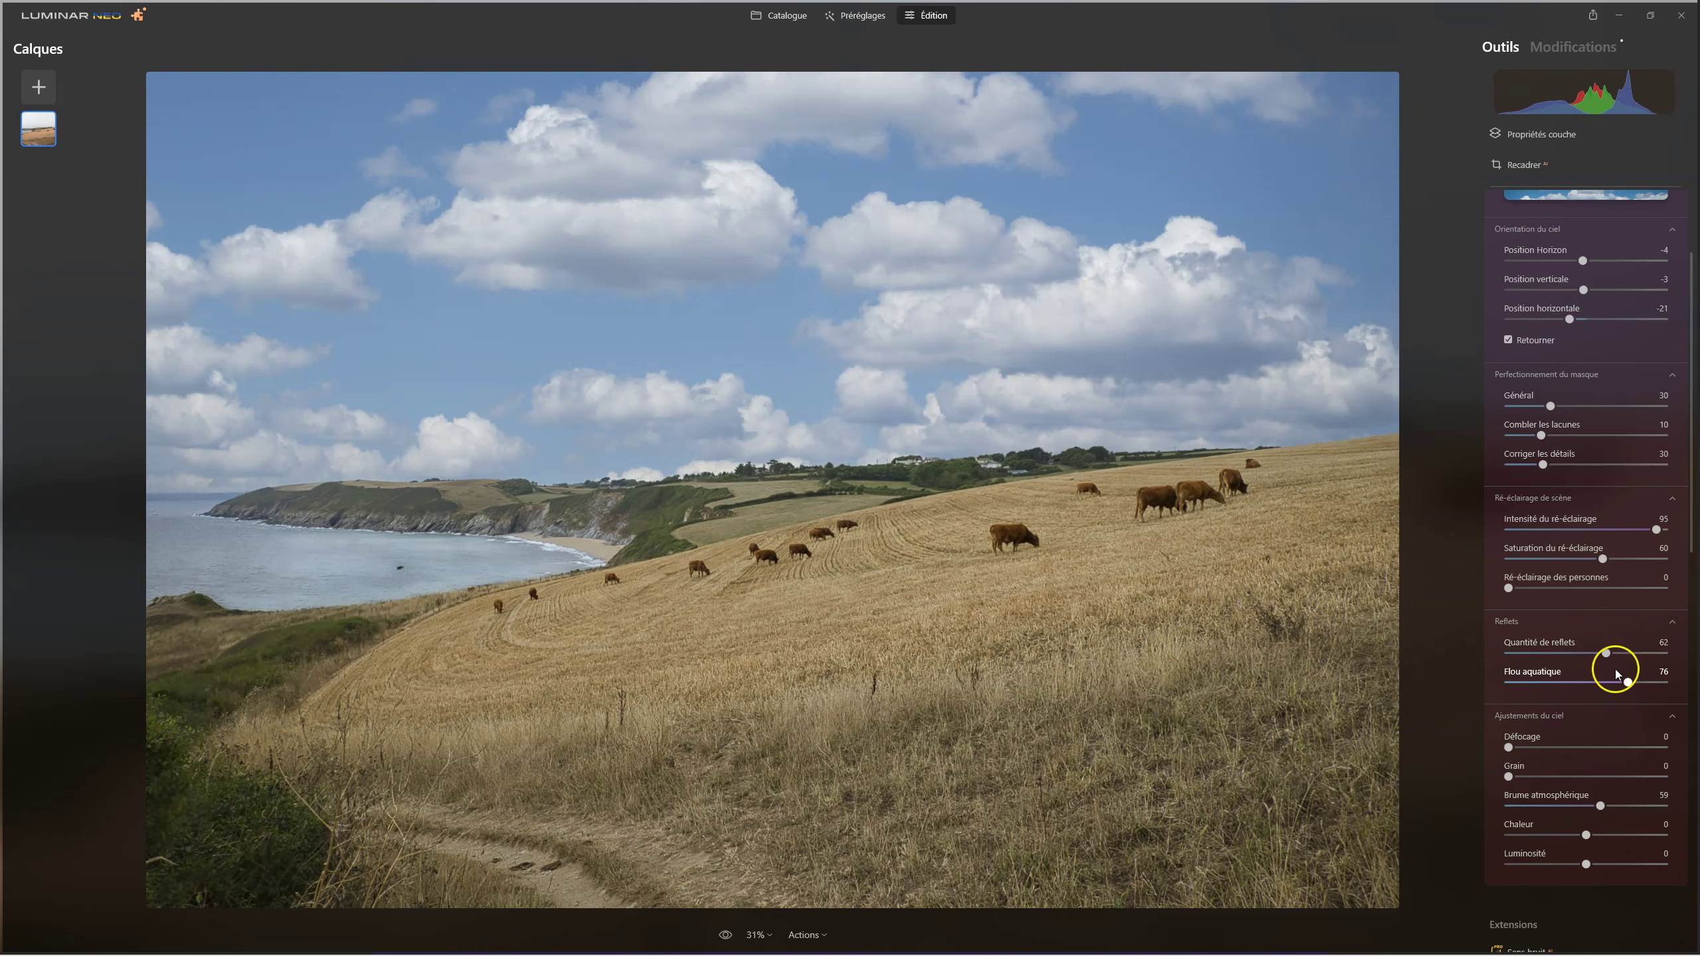
{"action": "left_click_drag", "start_coordinate": [1606, 654], "coordinate": [1505, 652]}
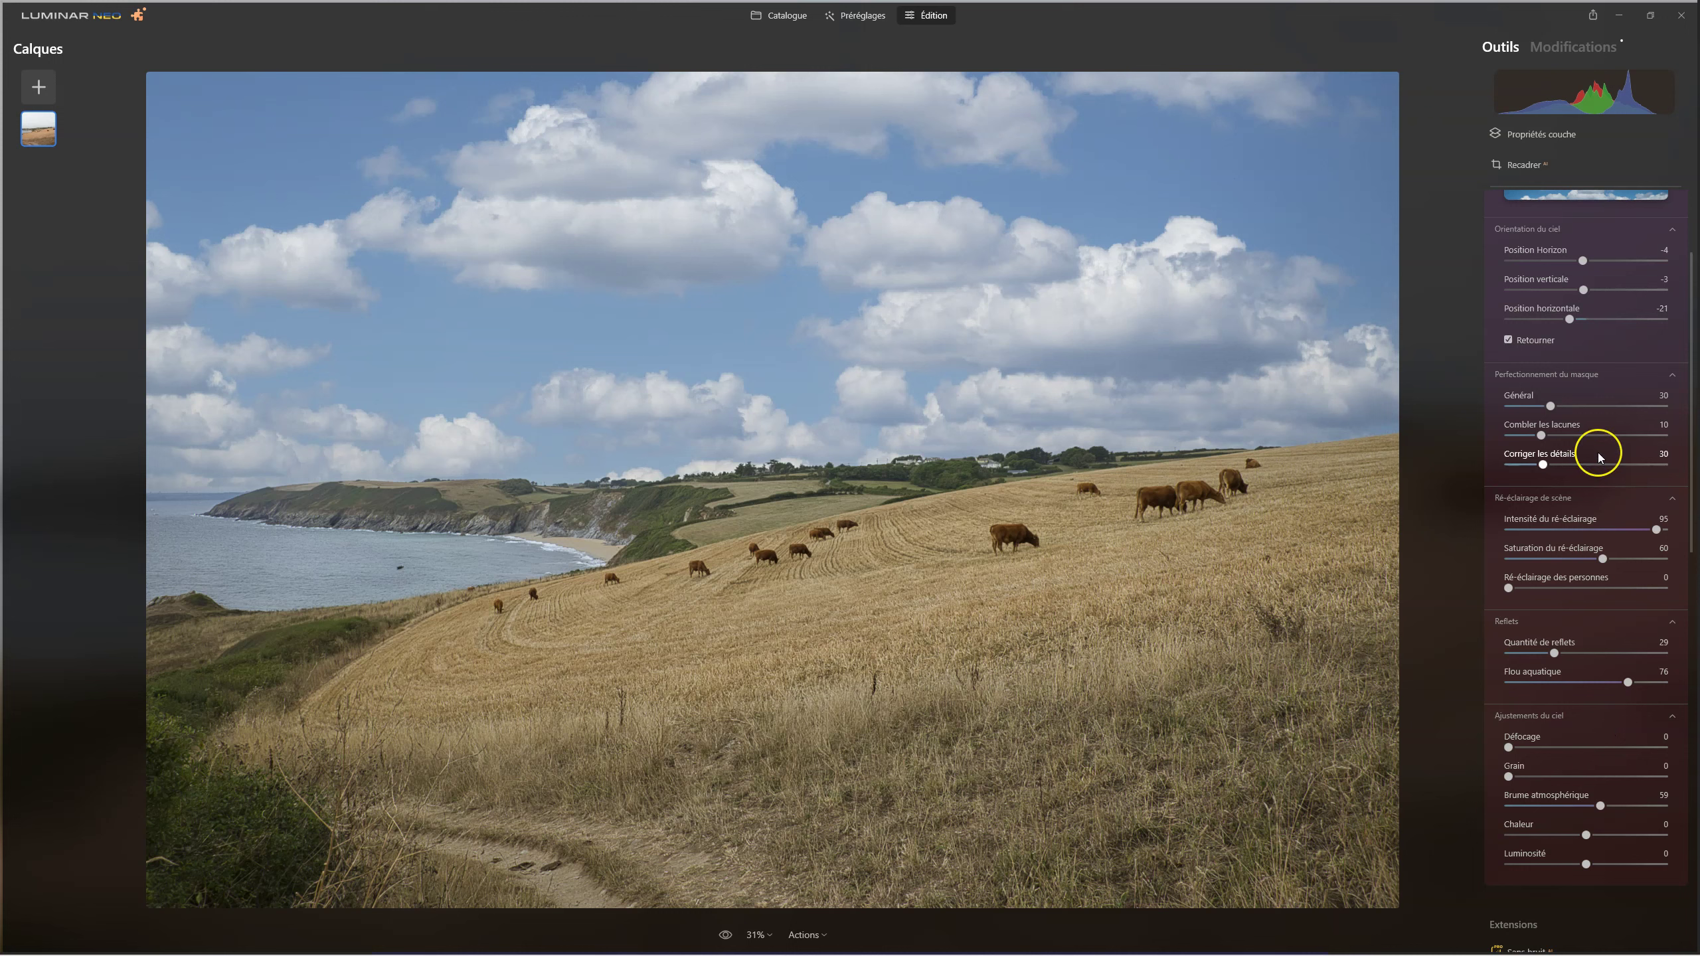
{"action": "scroll", "coordinate": [1596, 449], "scroll_direction": "up", "scroll_amount": 3}
{"action": "left_click", "coordinate": [1522, 263]}
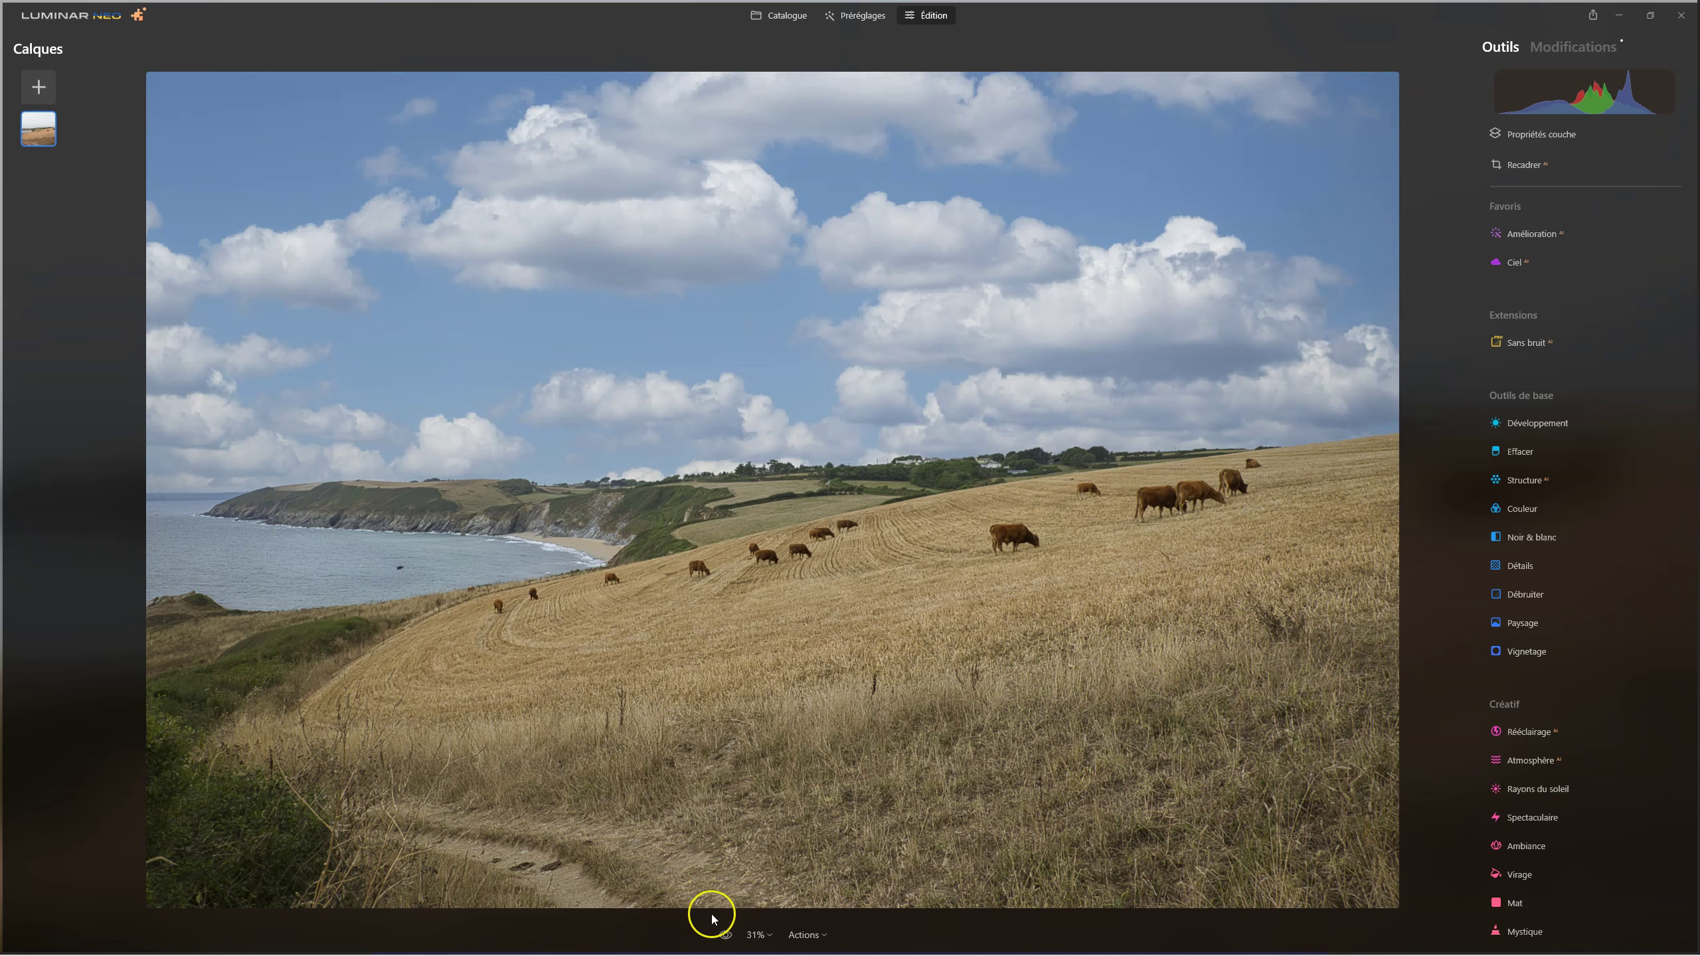
Step: Compare the edited coastal photo with the original several times to judge the overall effect of the edits
{"action": "left_click", "coordinate": [725, 935]}
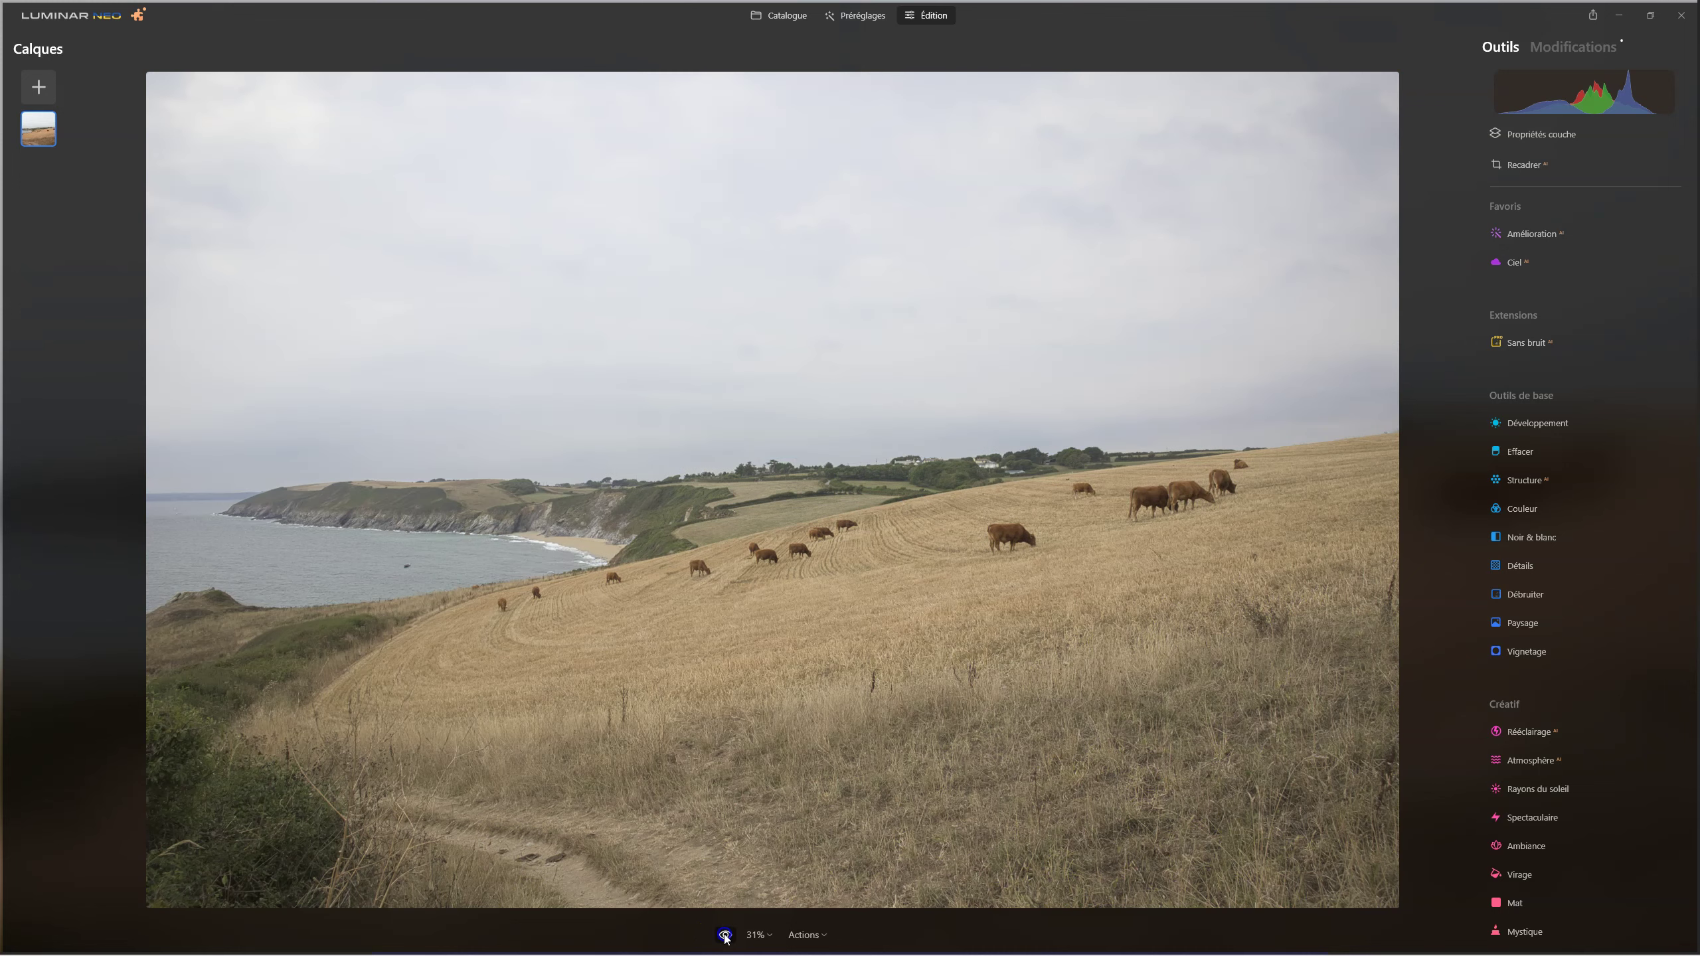
{"action": "left_click", "coordinate": [725, 936]}
{"action": "left_click", "coordinate": [721, 937]}
{"action": "left_click", "coordinate": [722, 937]}
{"action": "left_click", "coordinate": [722, 937]}
{"action": "left_click", "coordinate": [721, 937]}
{"action": "left_click", "coordinate": [721, 936]}
{"action": "left_click", "coordinate": [722, 937]}
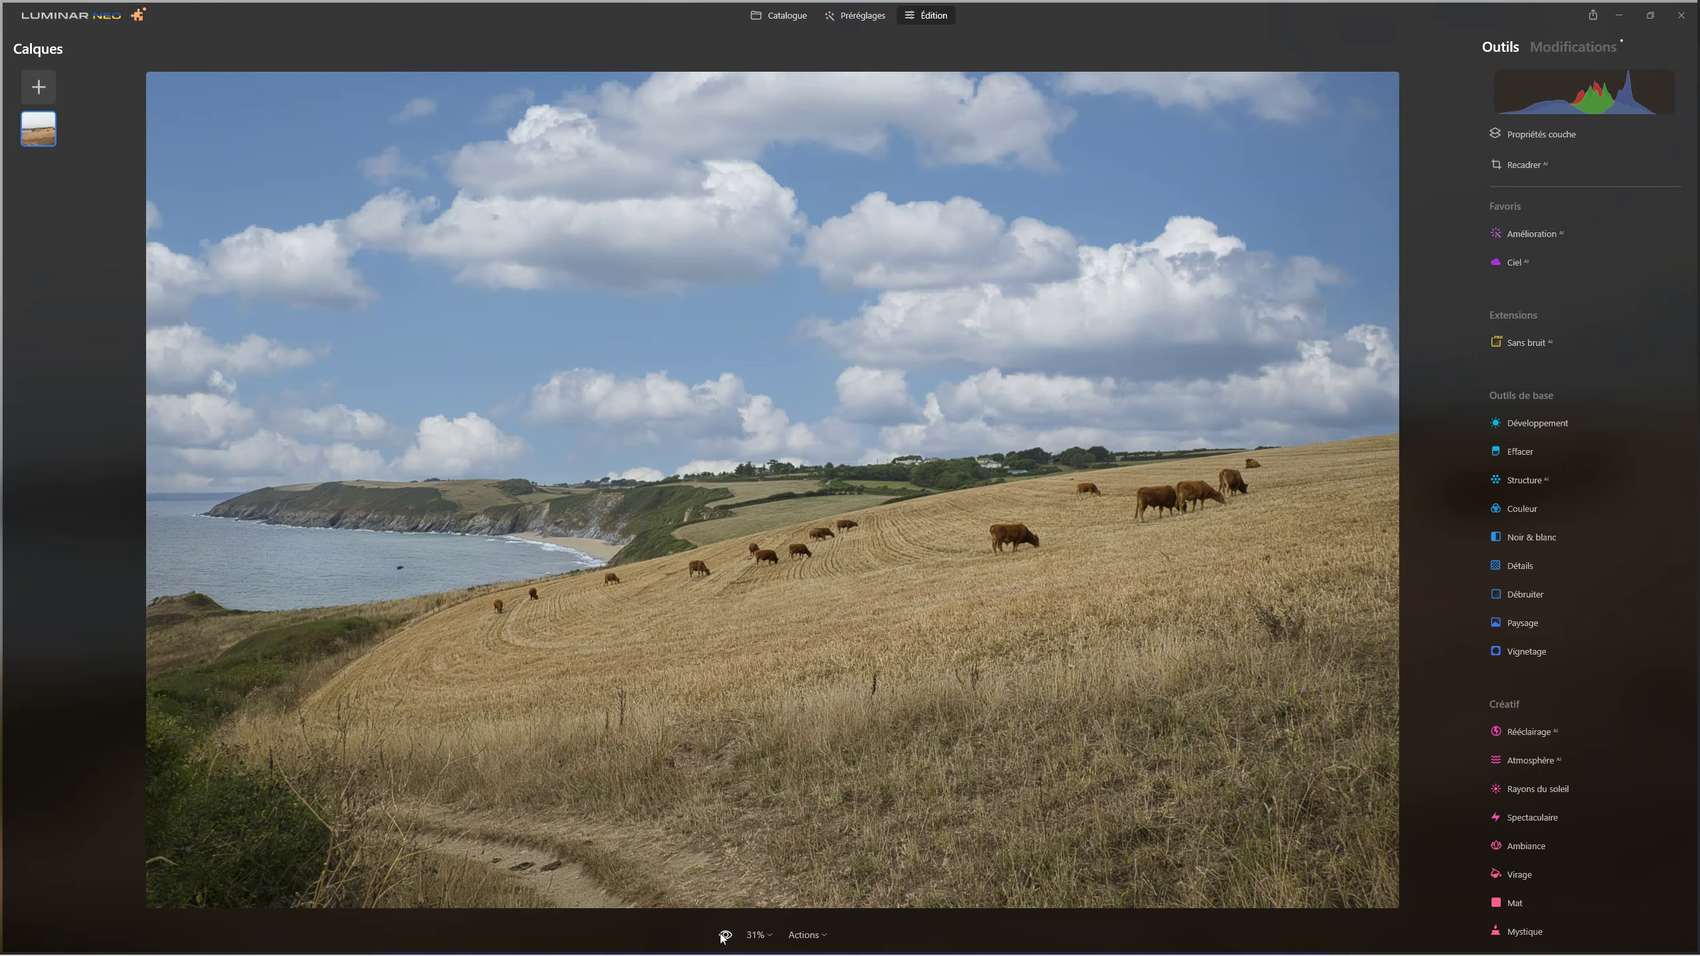
{"action": "left_click", "coordinate": [721, 936]}
{"action": "left_click", "coordinate": [721, 936]}
{"action": "left_click", "coordinate": [726, 936]}
{"action": "left_click", "coordinate": [726, 936]}
Step: Warm the photo by raising the golden hour effect in the Landscape tool
{"action": "left_click", "coordinate": [1529, 622]}
{"action": "left_click_drag", "start_coordinate": [1508, 724], "coordinate": [1517, 723]}
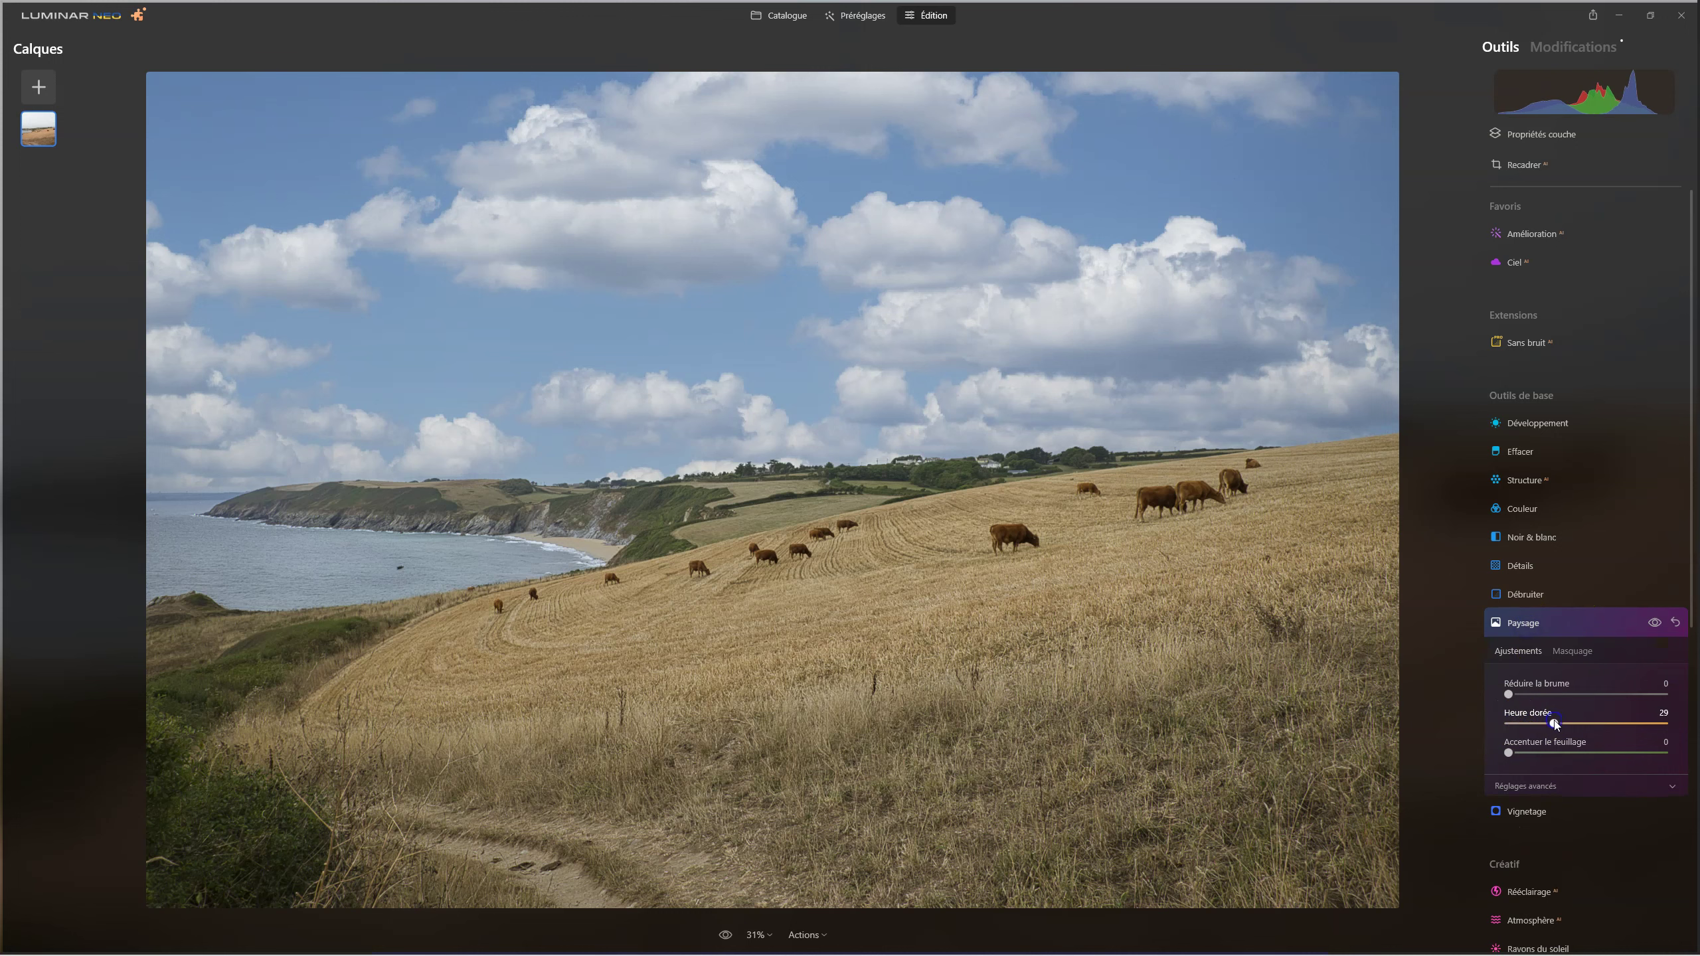
{"action": "left_click_drag", "start_coordinate": [1554, 724], "coordinate": [1574, 723]}
Step: With Supercontrast, set the shadow contrast to 45 with balance 23 and the midtone contrast to 41 with balance 9
{"action": "scroll", "coordinate": [1573, 737], "scroll_direction": "down", "scroll_amount": 10}
{"action": "left_click", "coordinate": [1536, 854]}
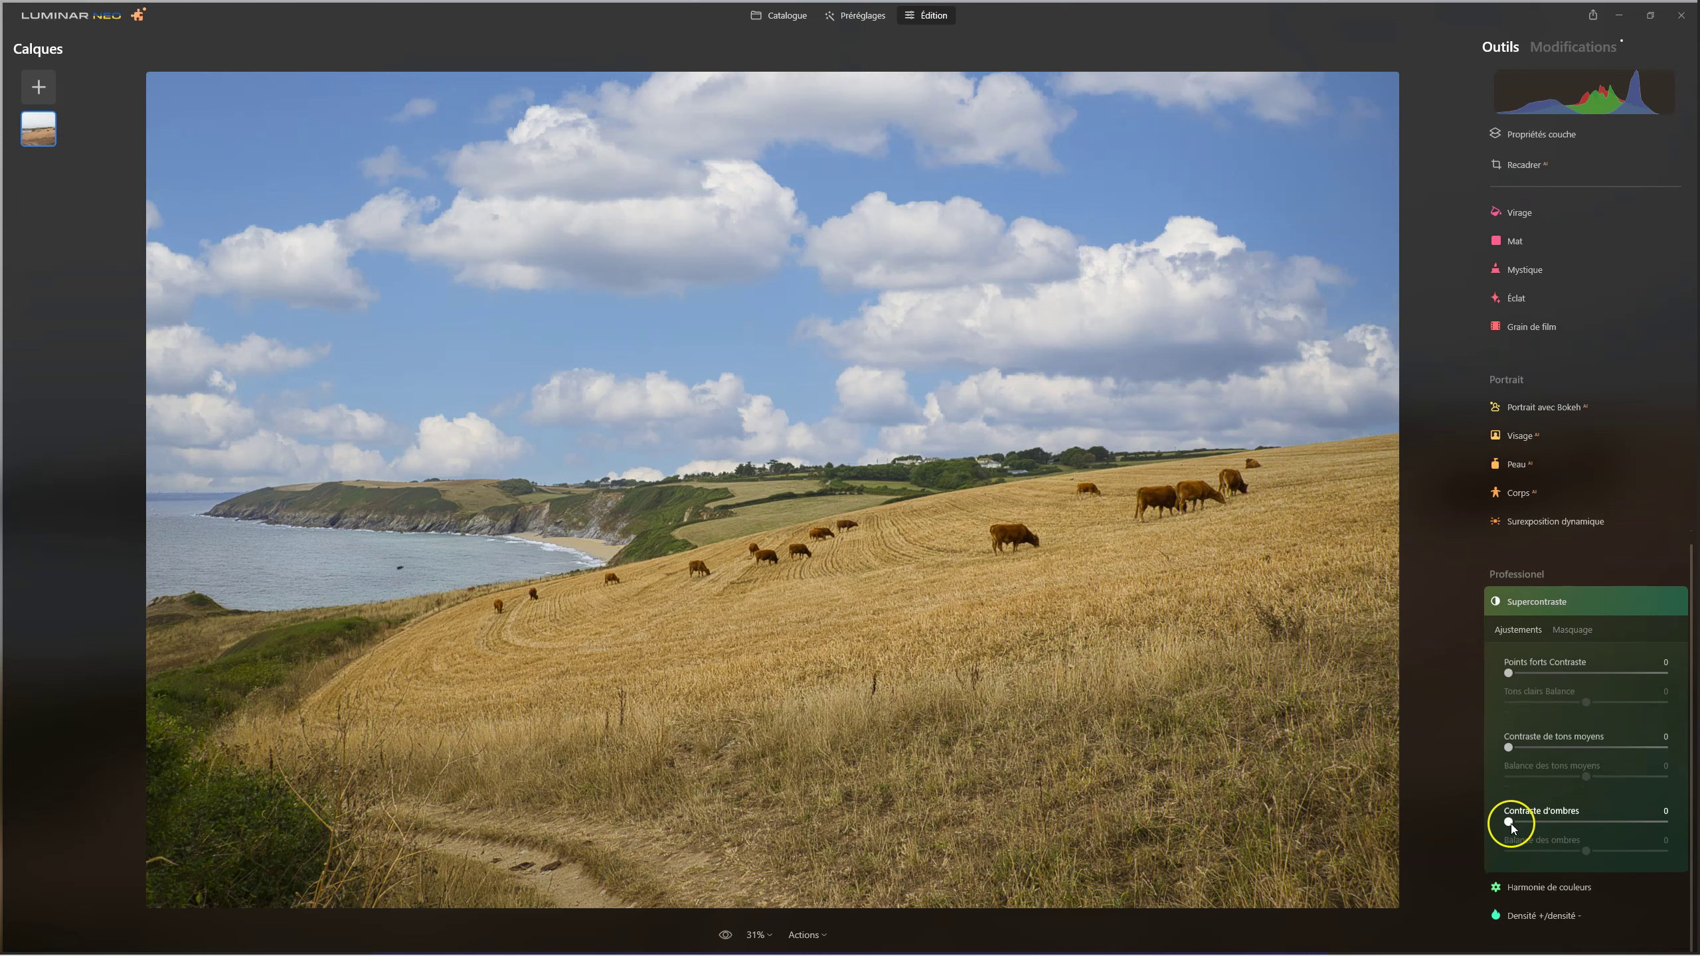
{"action": "left_click_drag", "start_coordinate": [1510, 823], "coordinate": [1603, 852]}
{"action": "left_click", "coordinate": [1571, 826]}
{"action": "left_click_drag", "start_coordinate": [1510, 748], "coordinate": [1594, 776]}
{"action": "left_click", "coordinate": [1571, 739]}
Step: Set the Supercontrast highlight contrast to 32 and the highlight balance to -39
{"action": "left_click_drag", "start_coordinate": [1508, 672], "coordinate": [1557, 703]}
{"action": "left_click", "coordinate": [1586, 705]}
{"action": "left_click", "coordinate": [1584, 708]}
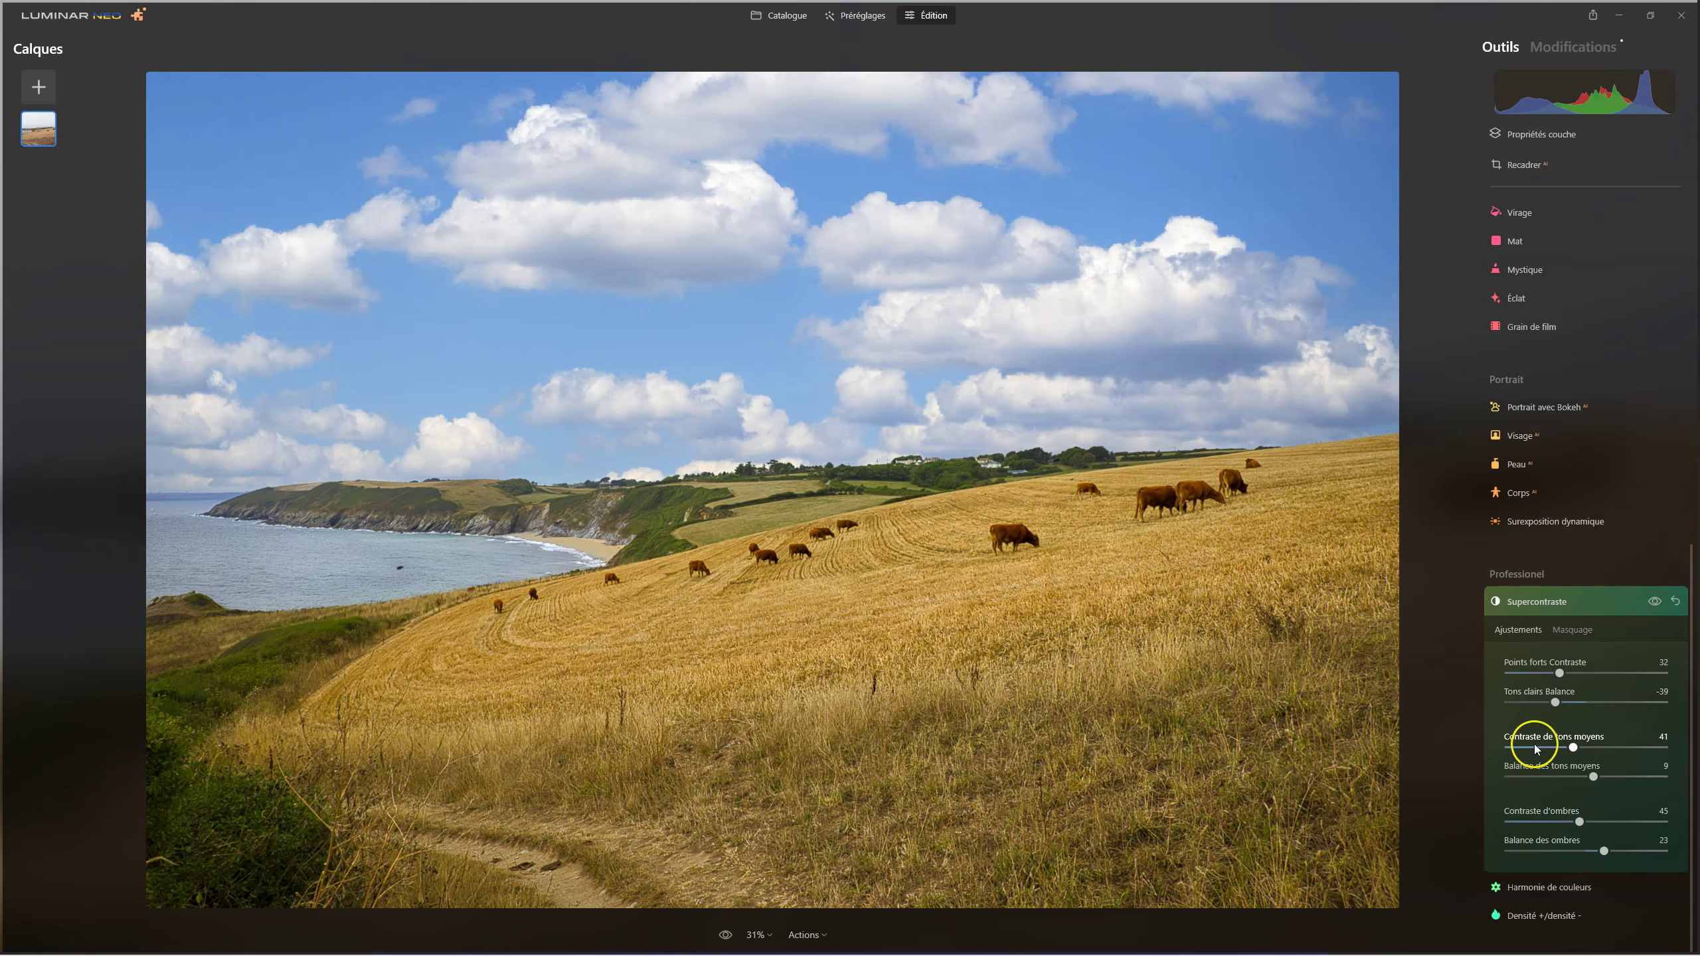
Step: Compare the photo with and without the Supercontrast adjustment, and close its settings
{"action": "left_click", "coordinate": [1654, 601]}
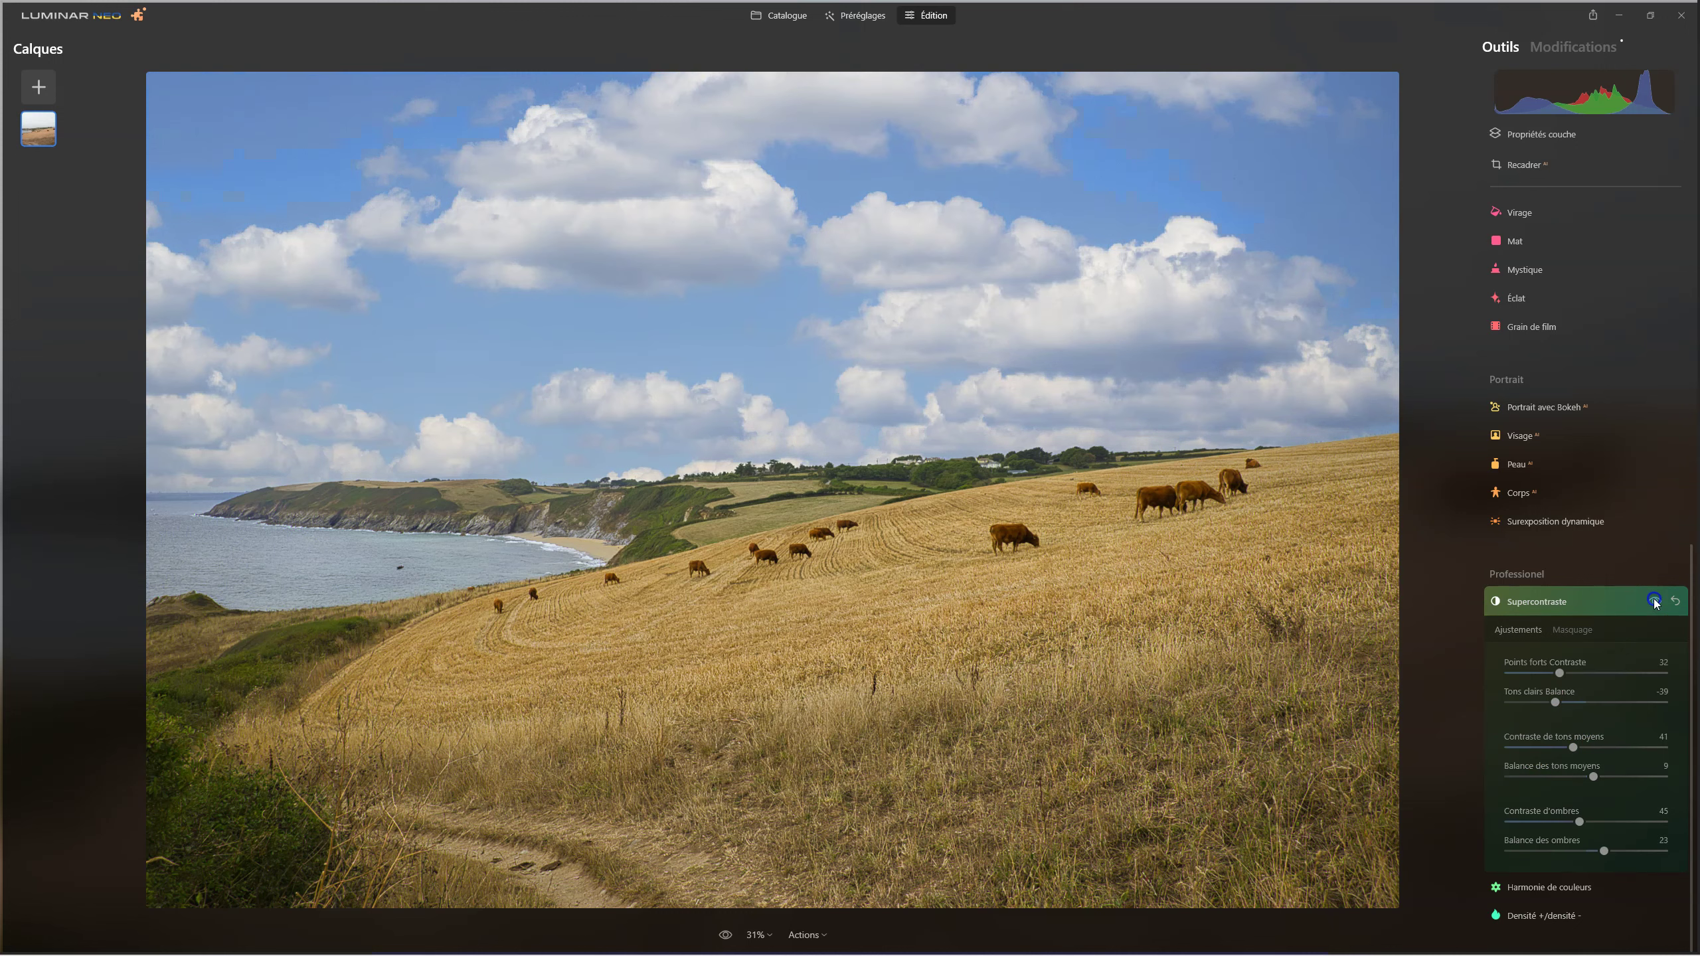
{"action": "left_click", "coordinate": [1654, 602]}
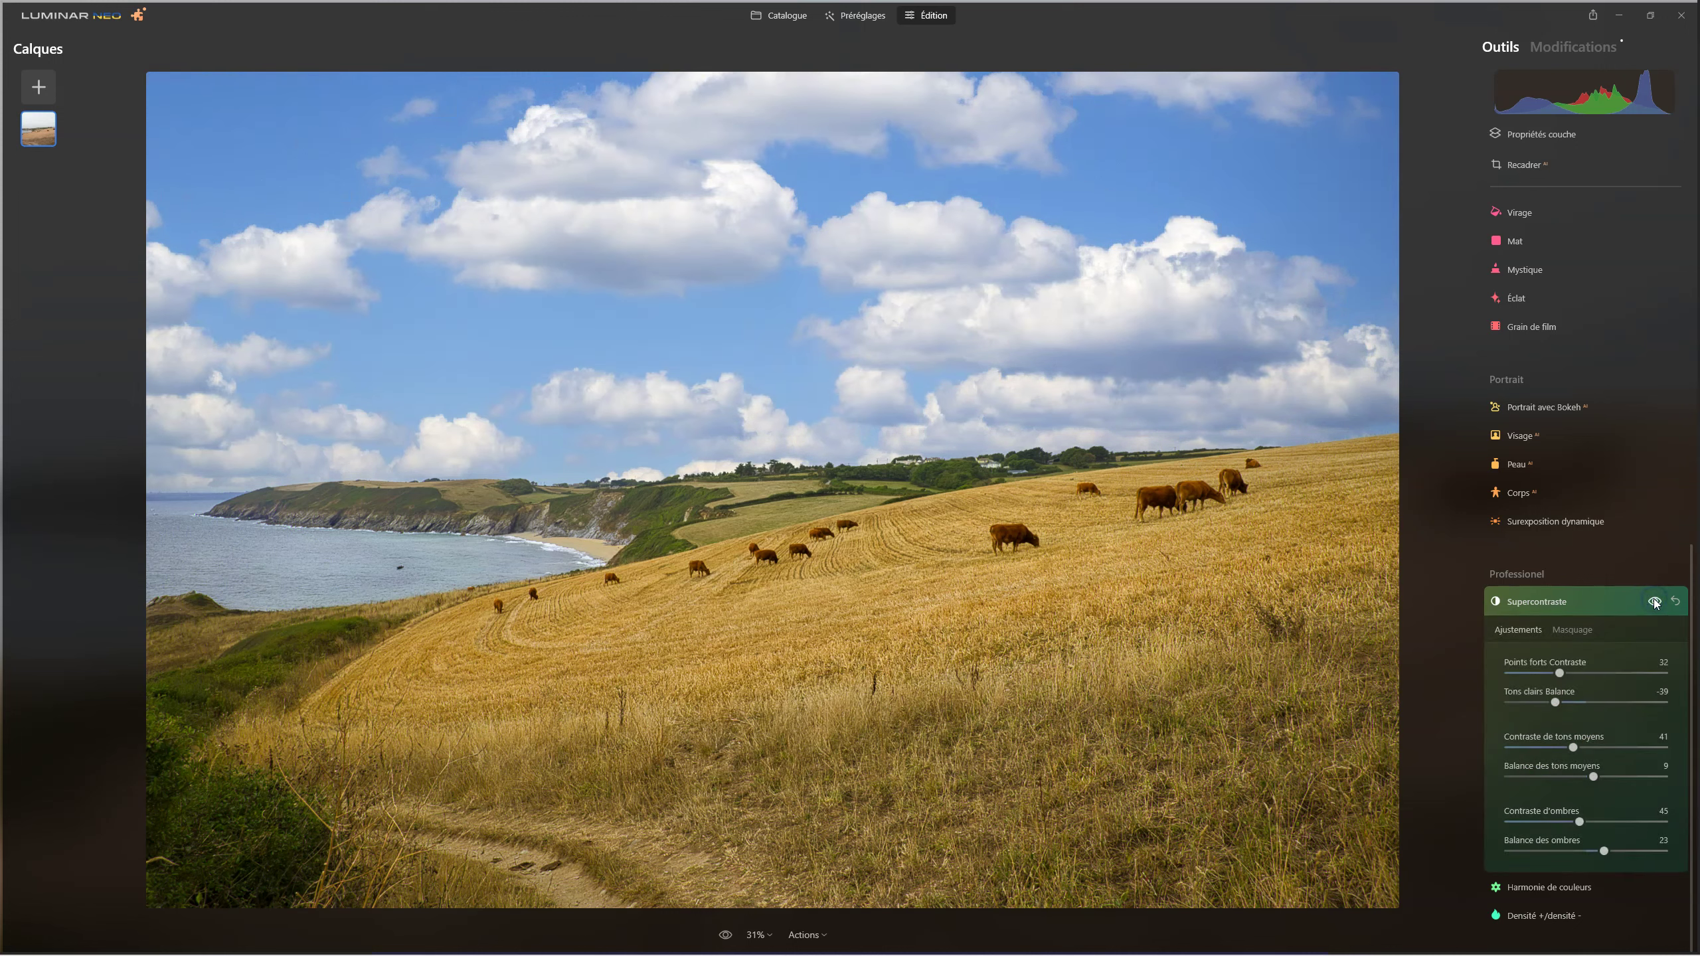
{"action": "left_click", "coordinate": [1654, 601]}
{"action": "left_click", "coordinate": [1654, 602]}
{"action": "left_click", "coordinate": [1654, 601]}
{"action": "left_click", "coordinate": [1654, 602]}
{"action": "left_click", "coordinate": [1654, 602]}
{"action": "left_click", "coordinate": [1654, 602]}
{"action": "left_click", "coordinate": [1654, 602]}
{"action": "left_click", "coordinate": [1654, 601]}
{"action": "left_click", "coordinate": [1553, 602]}
Step: Open the Colour tool and expand its HSL adjustments
{"action": "left_click", "coordinate": [1577, 513]}
{"action": "scroll", "coordinate": [1577, 512], "scroll_direction": "up", "scroll_amount": 5}
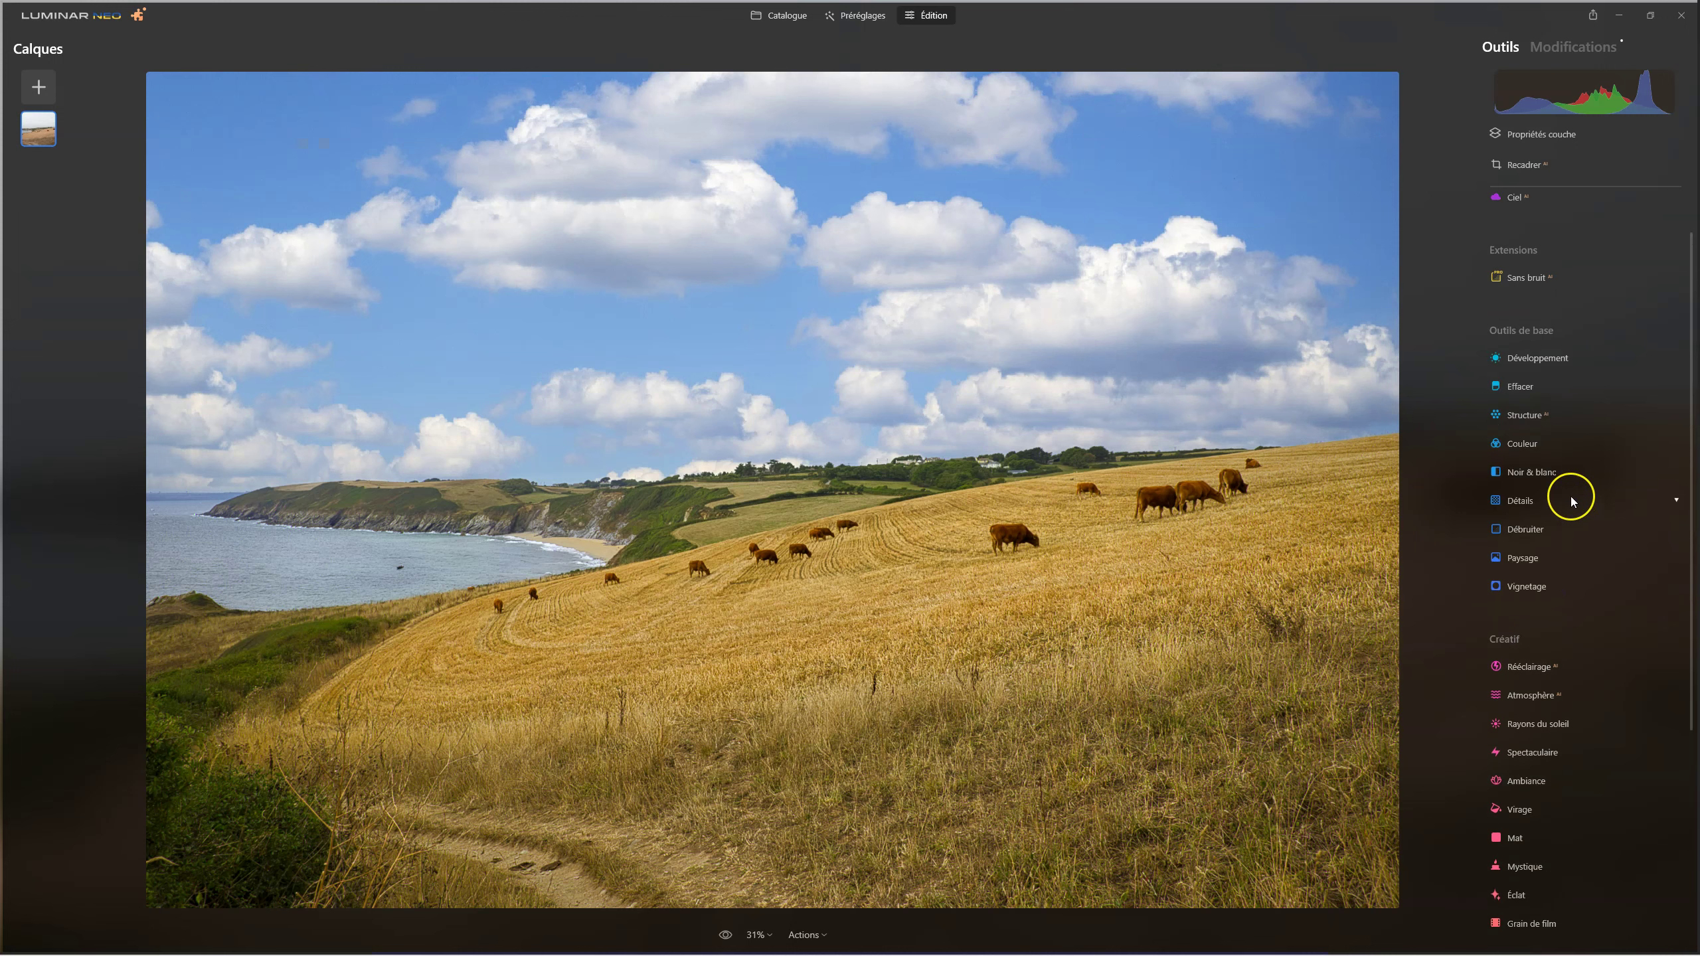
{"action": "left_click", "coordinate": [1571, 501]}
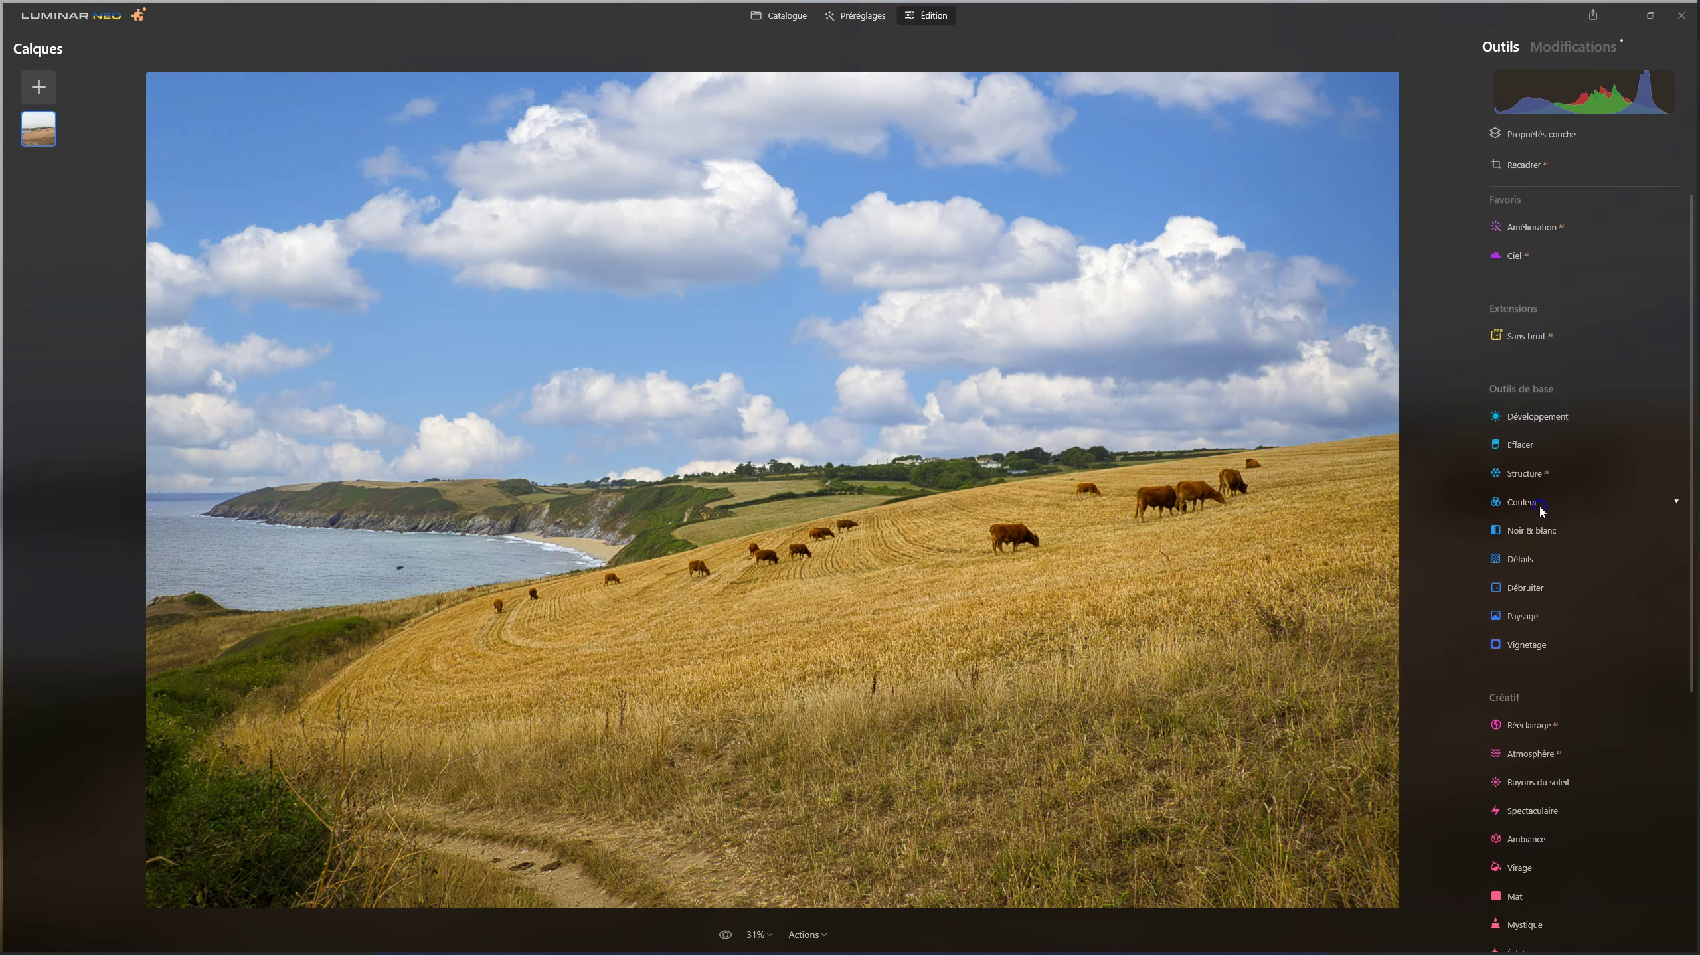
{"action": "left_click", "coordinate": [1498, 667]}
{"action": "scroll", "coordinate": [1506, 675], "scroll_direction": "down", "scroll_amount": 4}
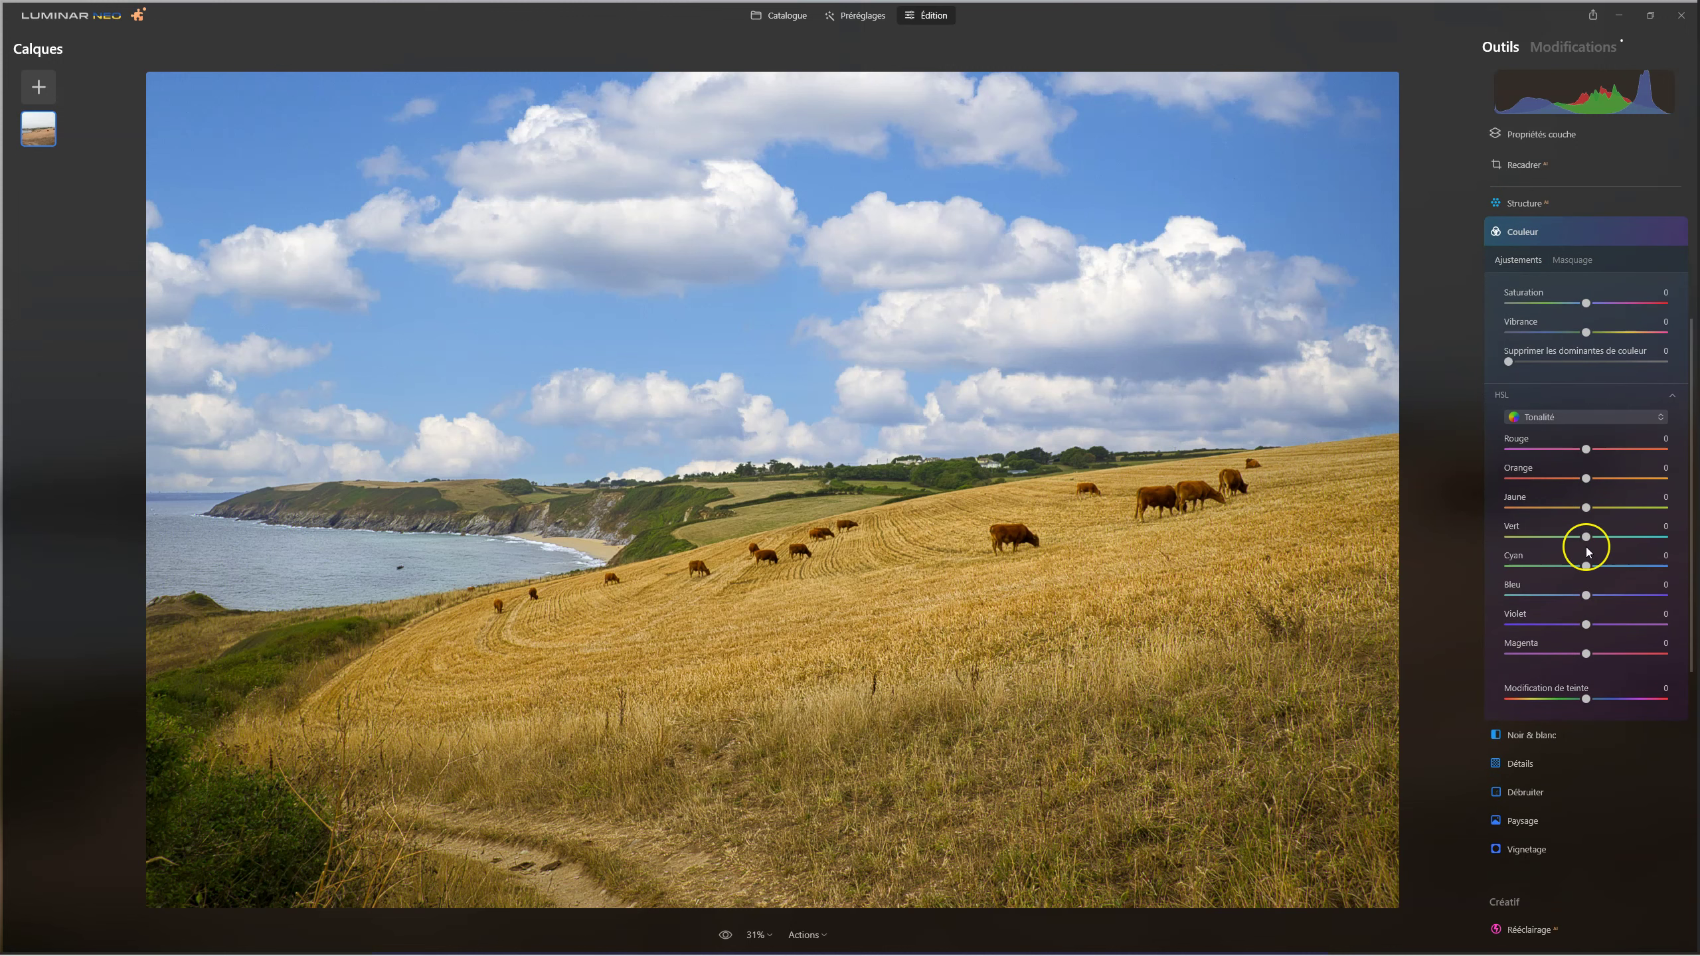
Step: Try green hue values of -64 and 29 in the HSL adjustments, and reset the green hue
{"action": "left_click_drag", "start_coordinate": [1593, 540], "coordinate": [1537, 537]}
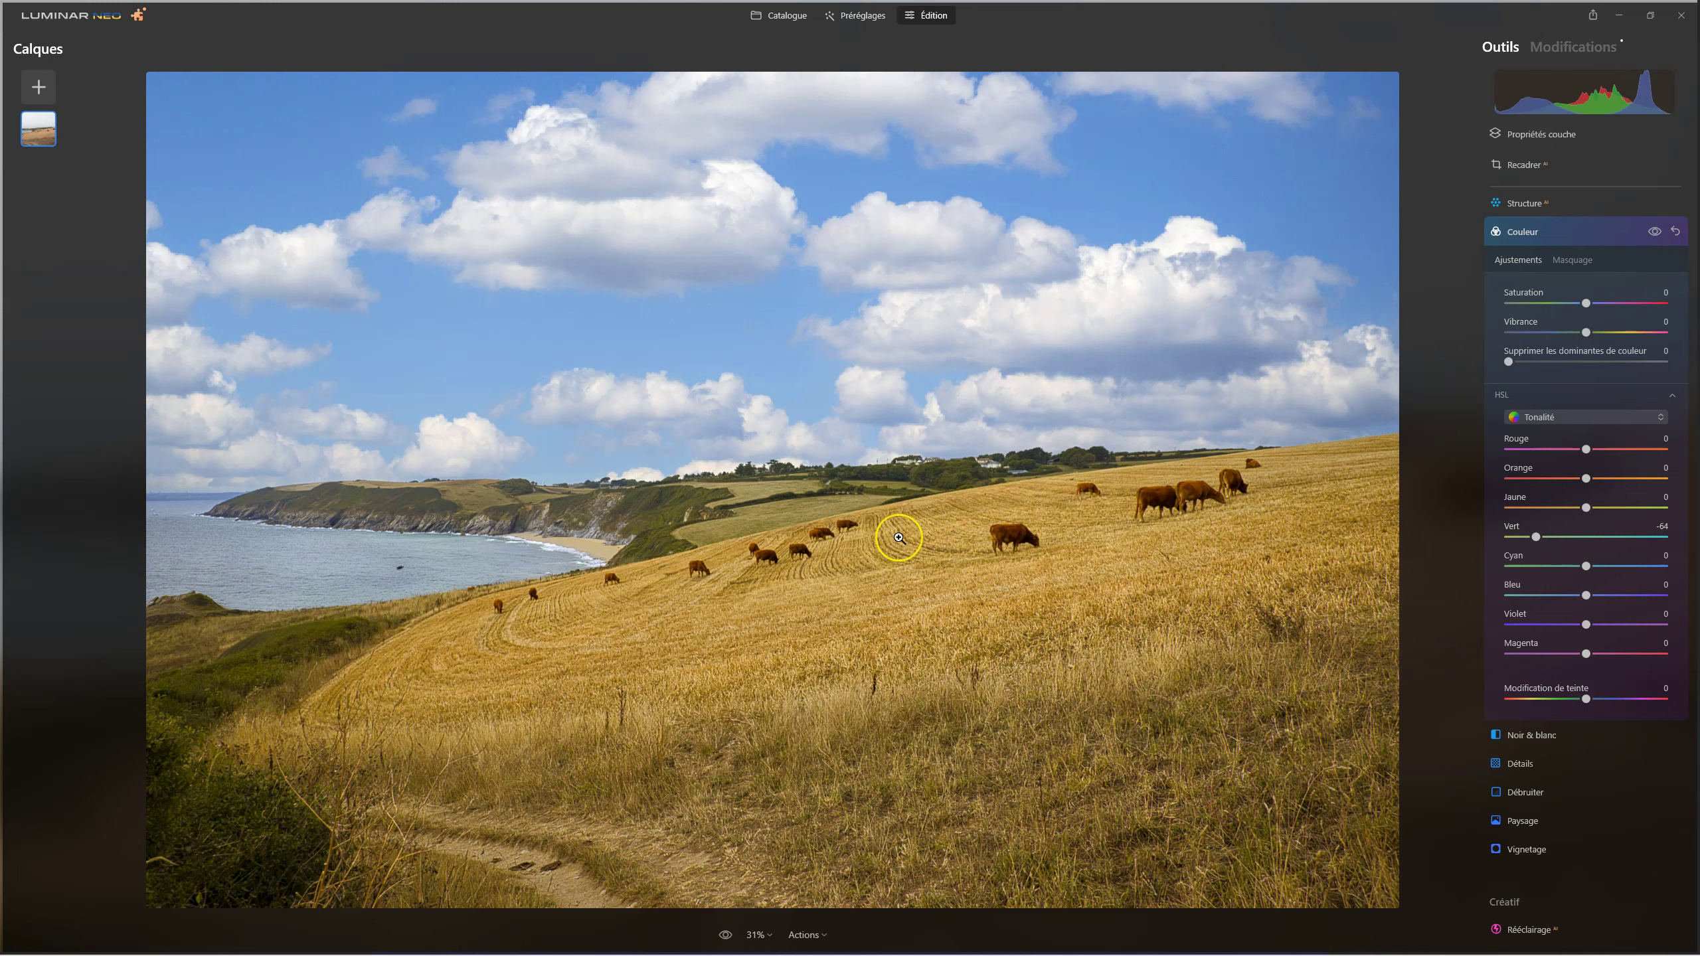
{"action": "left_click_drag", "start_coordinate": [1537, 538], "coordinate": [1608, 536]}
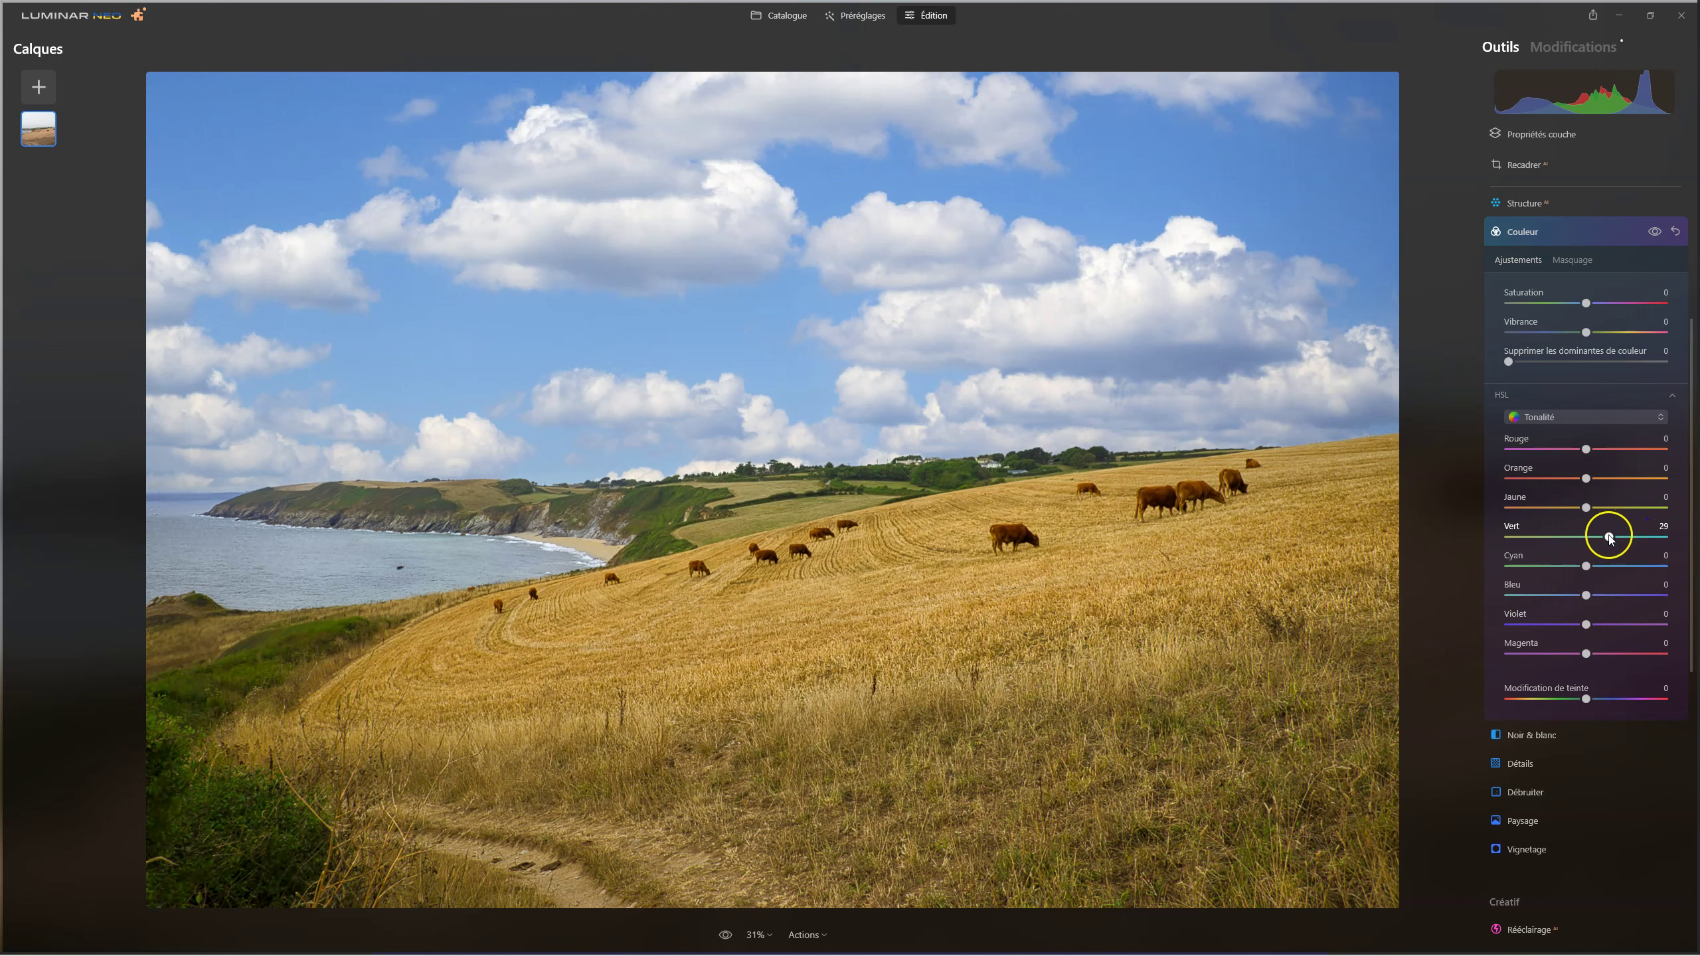
{"action": "double_click", "coordinate": [1610, 537]}
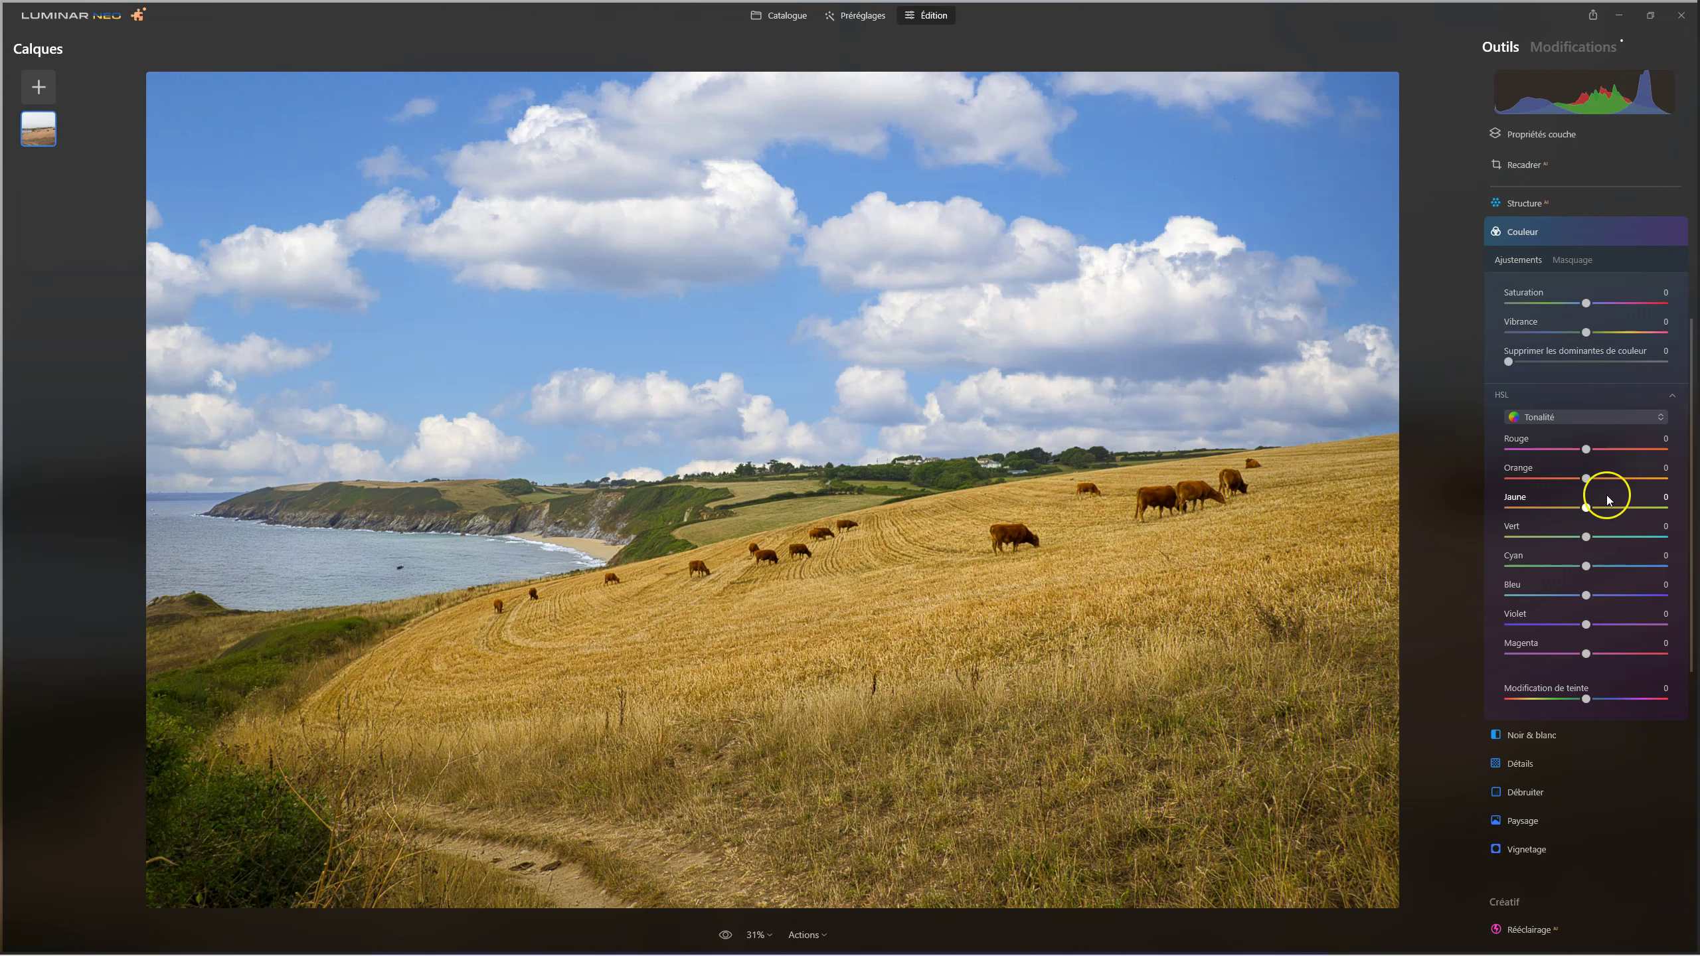
Step: Set the HSL saturation of yellow to 22 and compare the photo with and without the colour adjustment
{"action": "left_click", "coordinate": [1557, 417]}
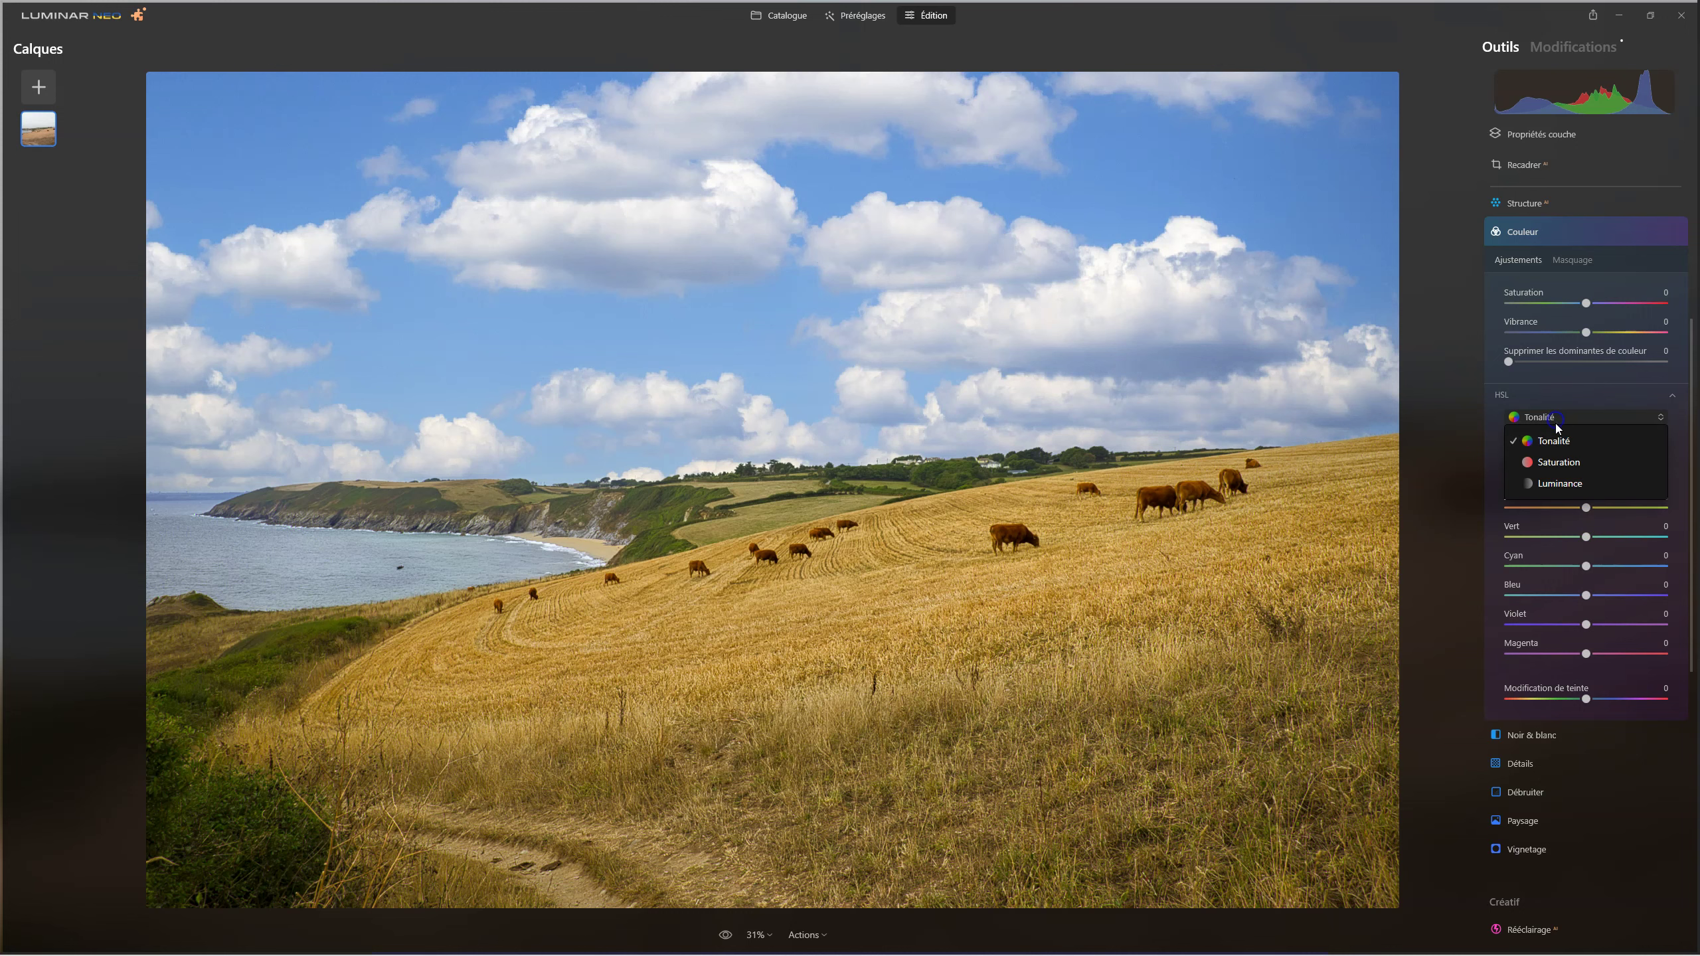
{"action": "left_click", "coordinate": [1560, 462]}
{"action": "mouse_move", "coordinate": [1586, 507]}
{"action": "left_mouse_down"}
{"action": "mouse_move", "coordinate": [1621, 510]}
{"action": "mouse_move", "coordinate": [1603, 512]}
{"action": "left_mouse_up"}
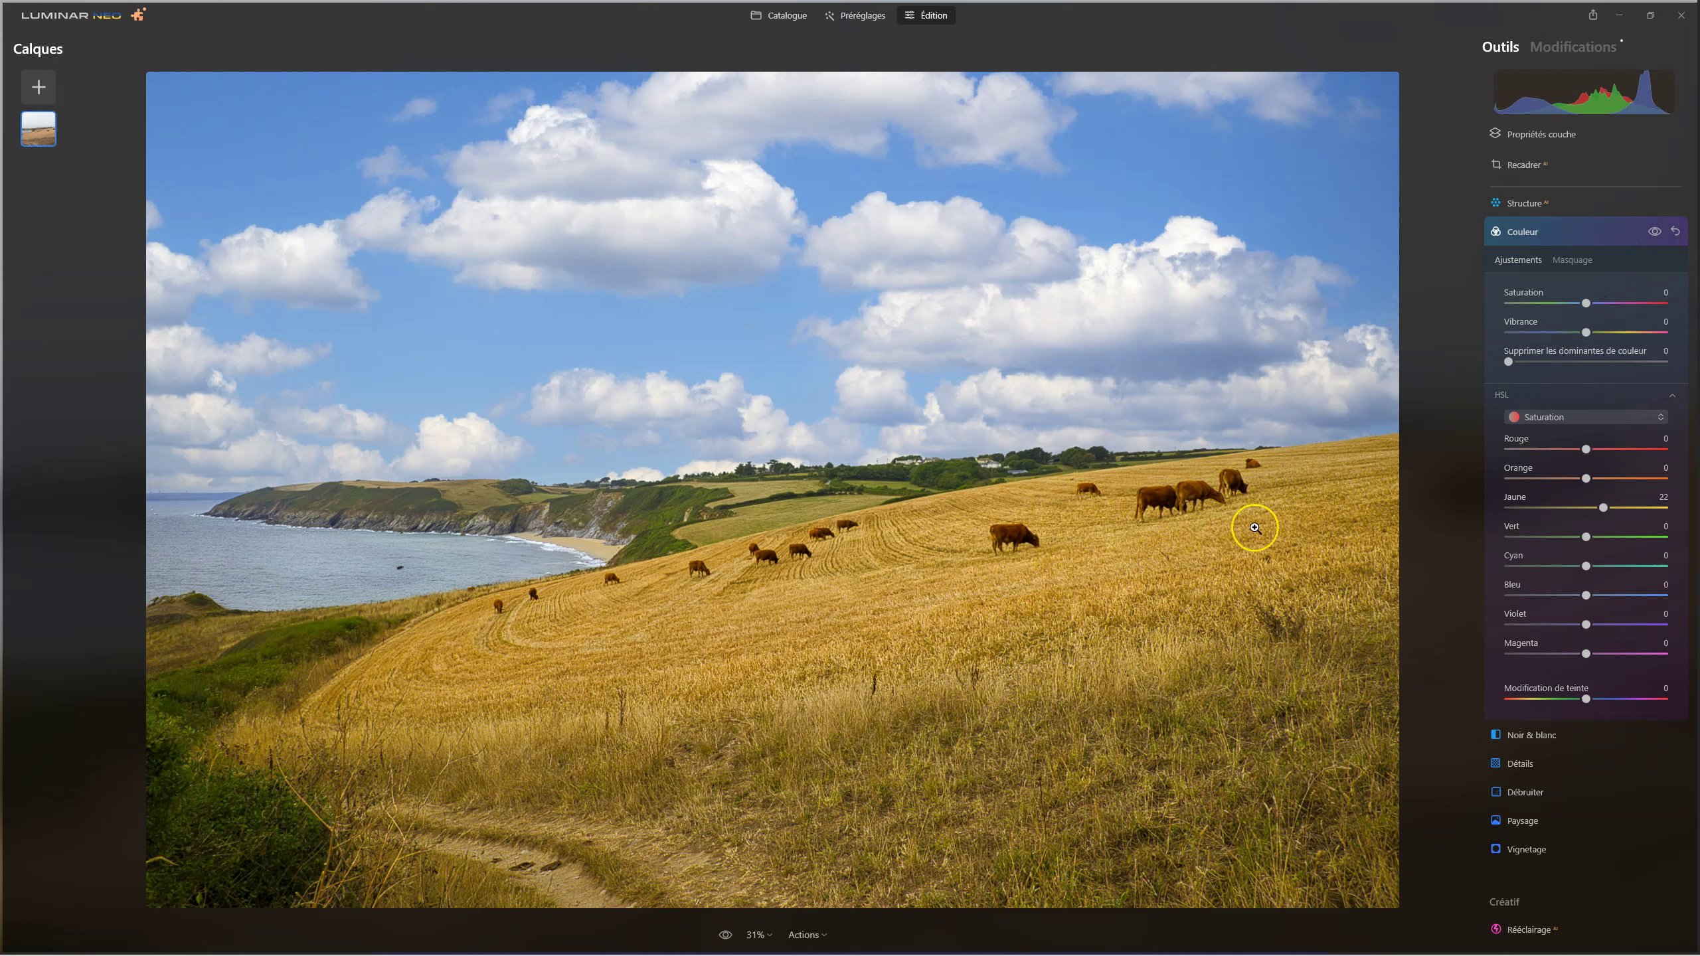
{"action": "left_click", "coordinate": [1656, 232]}
{"action": "left_click", "coordinate": [1656, 231]}
{"action": "double_click", "coordinate": [1656, 231]}
{"action": "left_click", "coordinate": [1529, 232]}
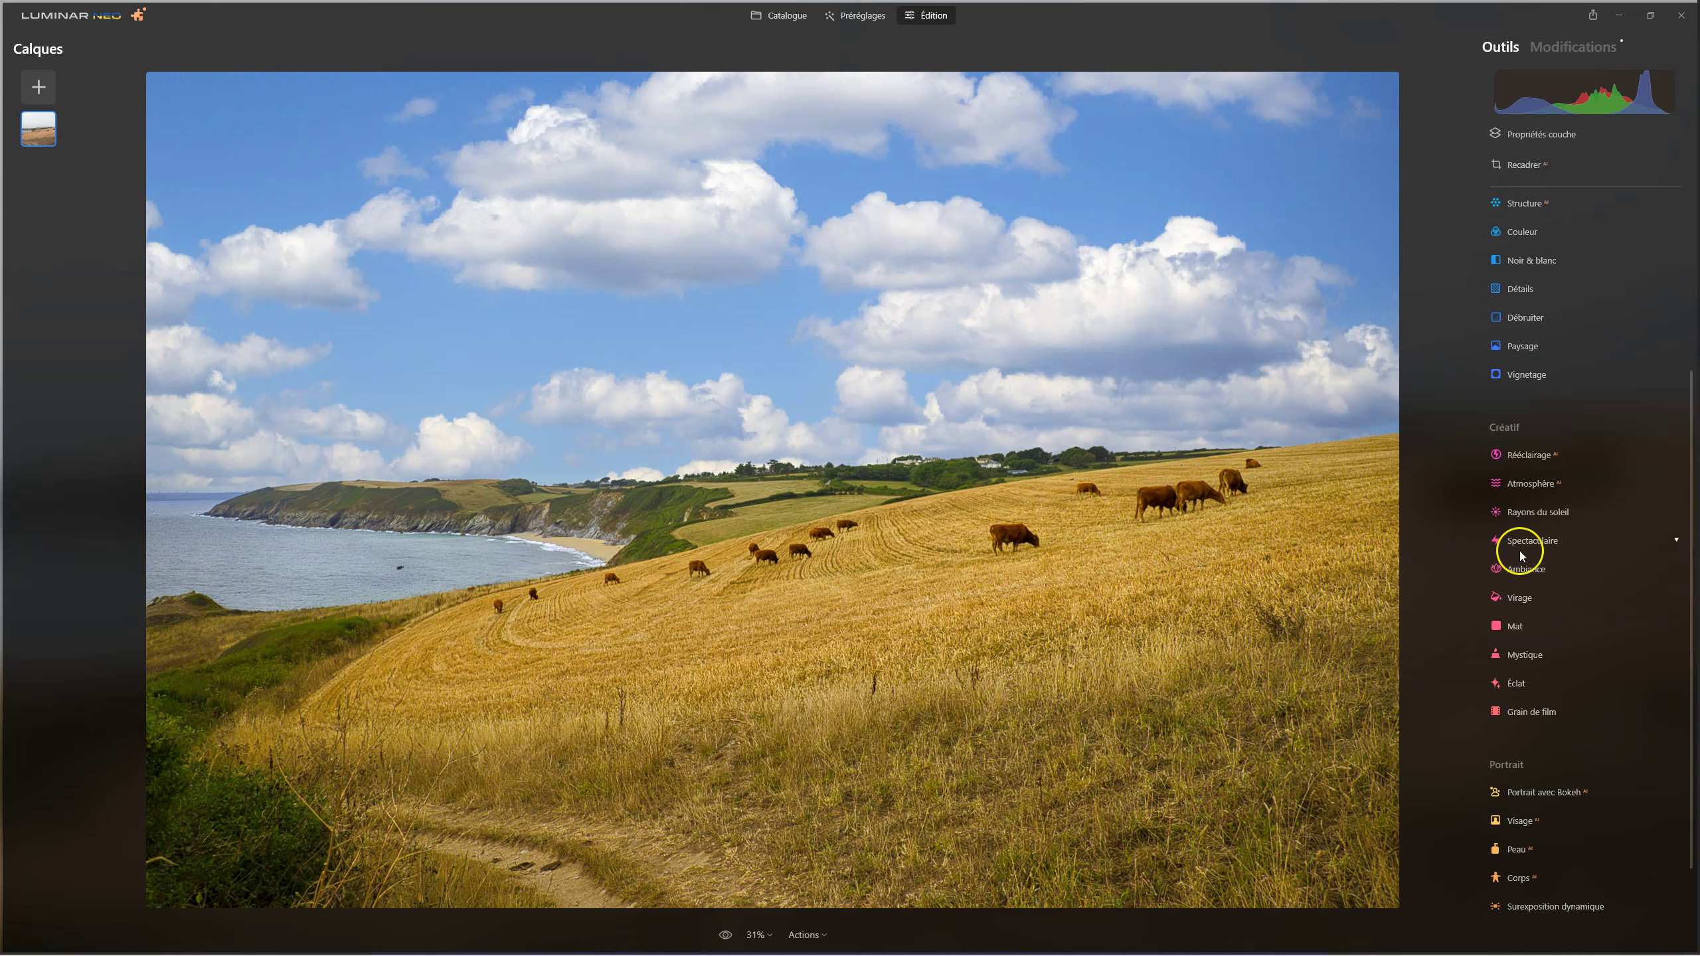
Step: Apply the Mystical effect with an amount of 25
{"action": "scroll", "coordinate": [1519, 549], "scroll_direction": "down", "scroll_amount": 2}
{"action": "left_click", "coordinate": [1523, 529]}
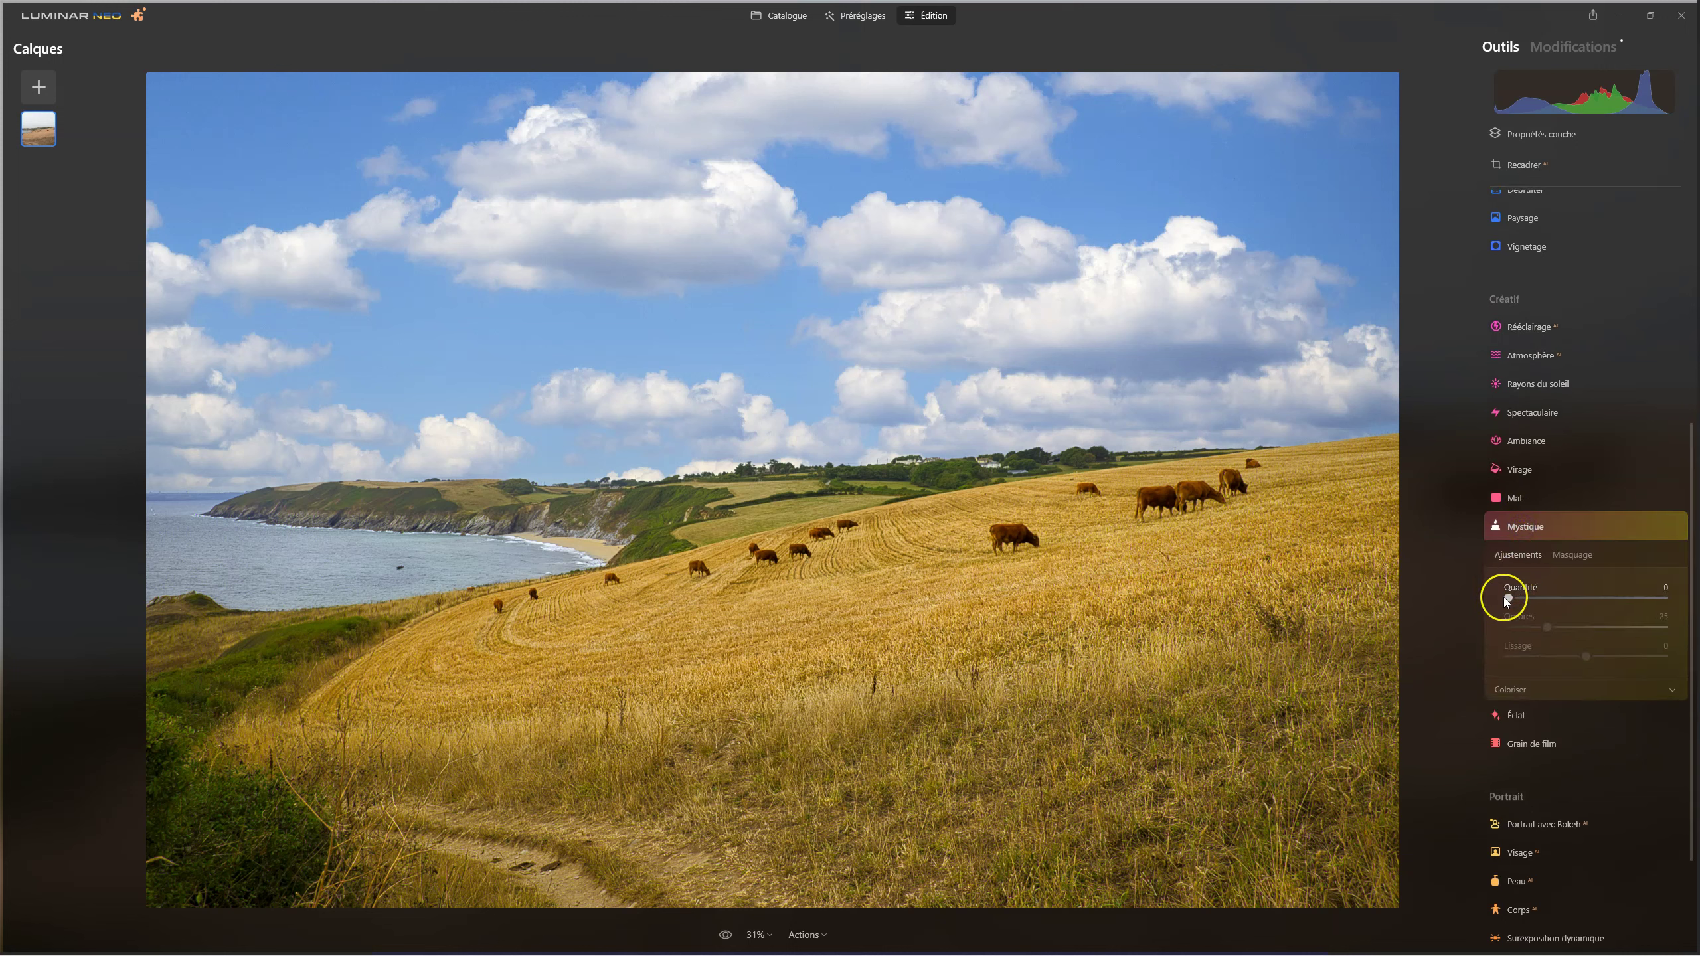
{"action": "left_click_drag", "start_coordinate": [1511, 597], "coordinate": [1576, 604]}
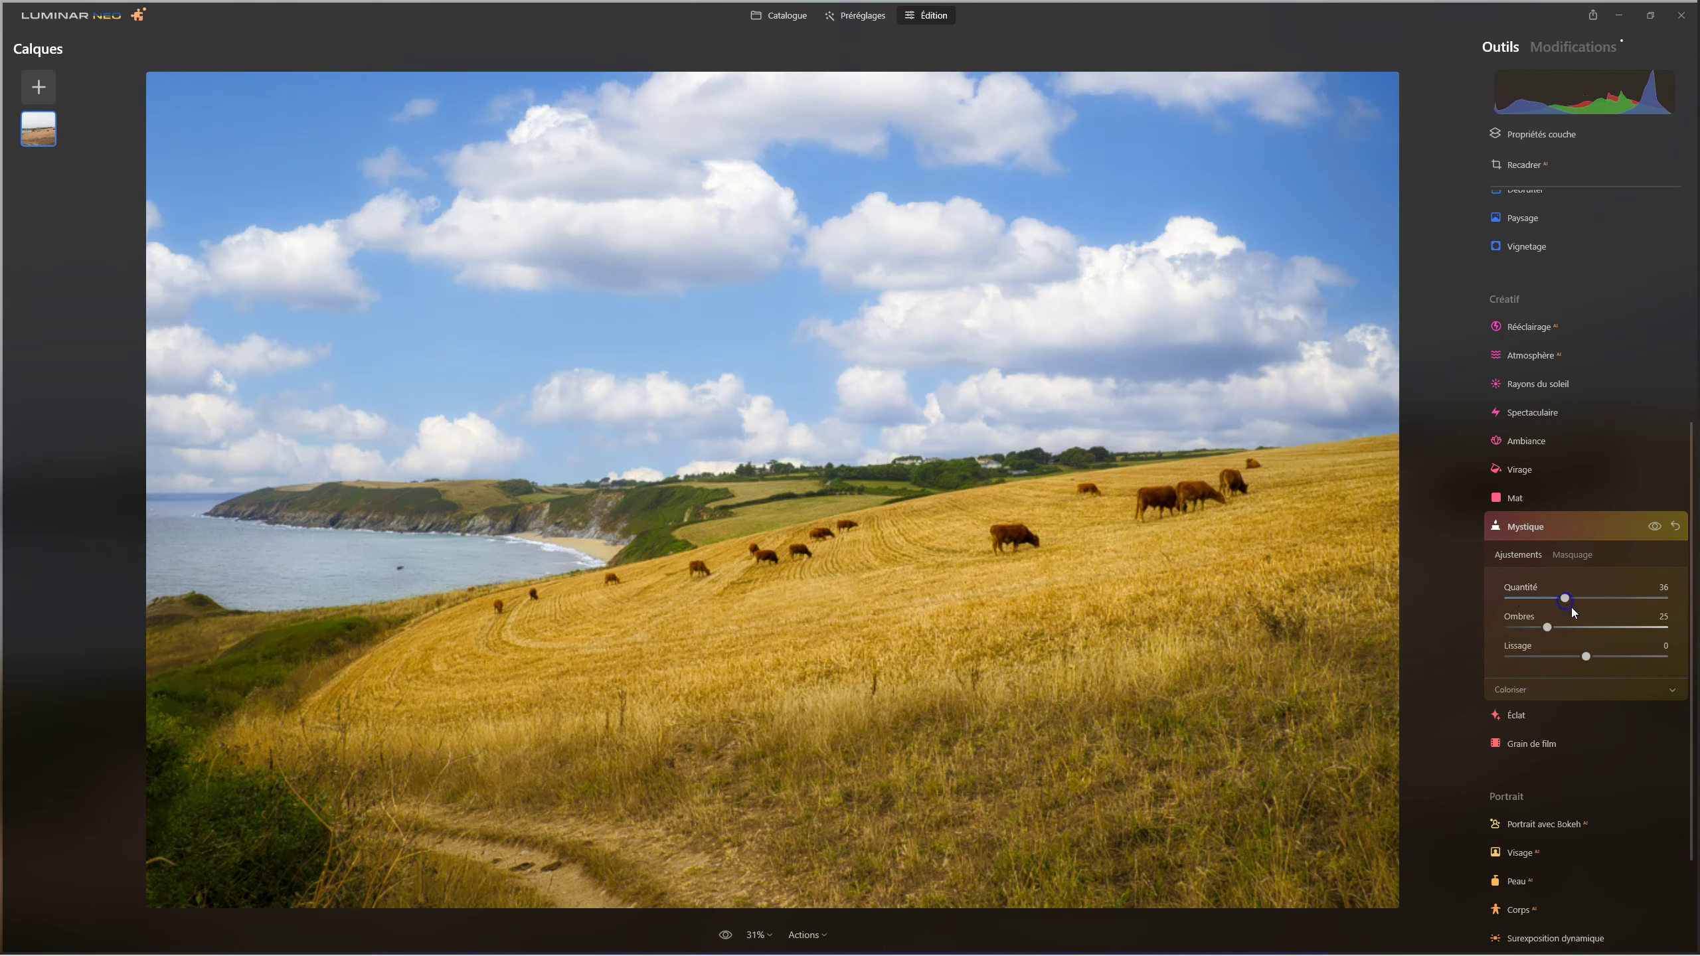
{"action": "left_click", "coordinate": [1567, 594]}
{"action": "mouse_move", "coordinate": [1567, 594]}
{"action": "left_mouse_down"}
{"action": "mouse_move", "coordinate": [1496, 596]}
{"action": "mouse_move", "coordinate": [1547, 600]}
{"action": "left_mouse_up"}
Step: Compare the photo with and without the Mystical effect several times
{"action": "left_click", "coordinate": [1652, 526]}
{"action": "left_click", "coordinate": [1652, 526]}
{"action": "left_click", "coordinate": [1652, 527]}
{"action": "left_click", "coordinate": [1652, 526]}
{"action": "left_click", "coordinate": [1653, 526]}
{"action": "left_click", "coordinate": [1652, 526]}
{"action": "left_click", "coordinate": [1652, 527]}
{"action": "left_click", "coordinate": [1652, 526]}
{"action": "left_click", "coordinate": [1652, 527]}
{"action": "left_click", "coordinate": [1652, 526]}
{"action": "left_click", "coordinate": [1652, 526]}
{"action": "left_click", "coordinate": [1653, 527]}
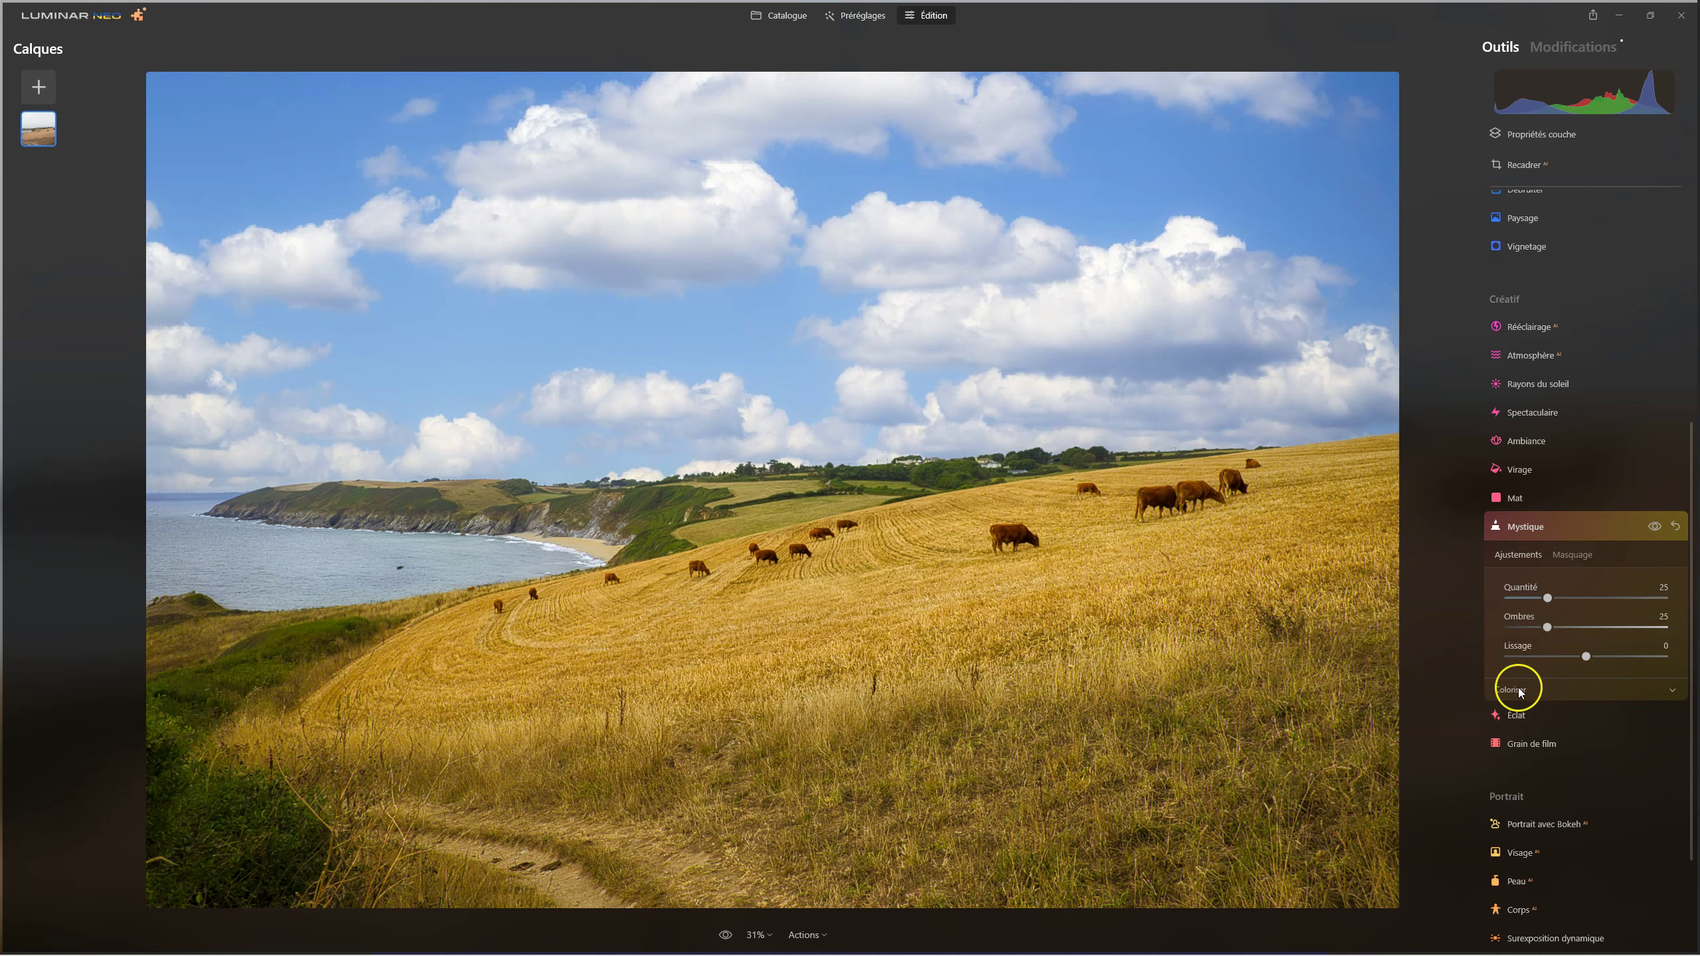
Step: Set the Mystical effect's smoothness to -28 and its amount to 41, and compare before and after
{"action": "mouse_move", "coordinate": [1585, 657]}
{"action": "left_mouse_down"}
{"action": "mouse_move", "coordinate": [1539, 657]}
{"action": "mouse_move", "coordinate": [1619, 658]}
{"action": "mouse_move", "coordinate": [1493, 660]}
{"action": "mouse_move", "coordinate": [1580, 656]}
{"action": "mouse_move", "coordinate": [1547, 656]}
{"action": "mouse_move", "coordinate": [1564, 656]}
{"action": "left_mouse_up"}
{"action": "left_click", "coordinate": [1546, 596]}
{"action": "left_click_drag", "start_coordinate": [1545, 595], "coordinate": [1573, 599]}
{"action": "left_click", "coordinate": [1654, 527]}
{"action": "left_click", "coordinate": [1654, 527]}
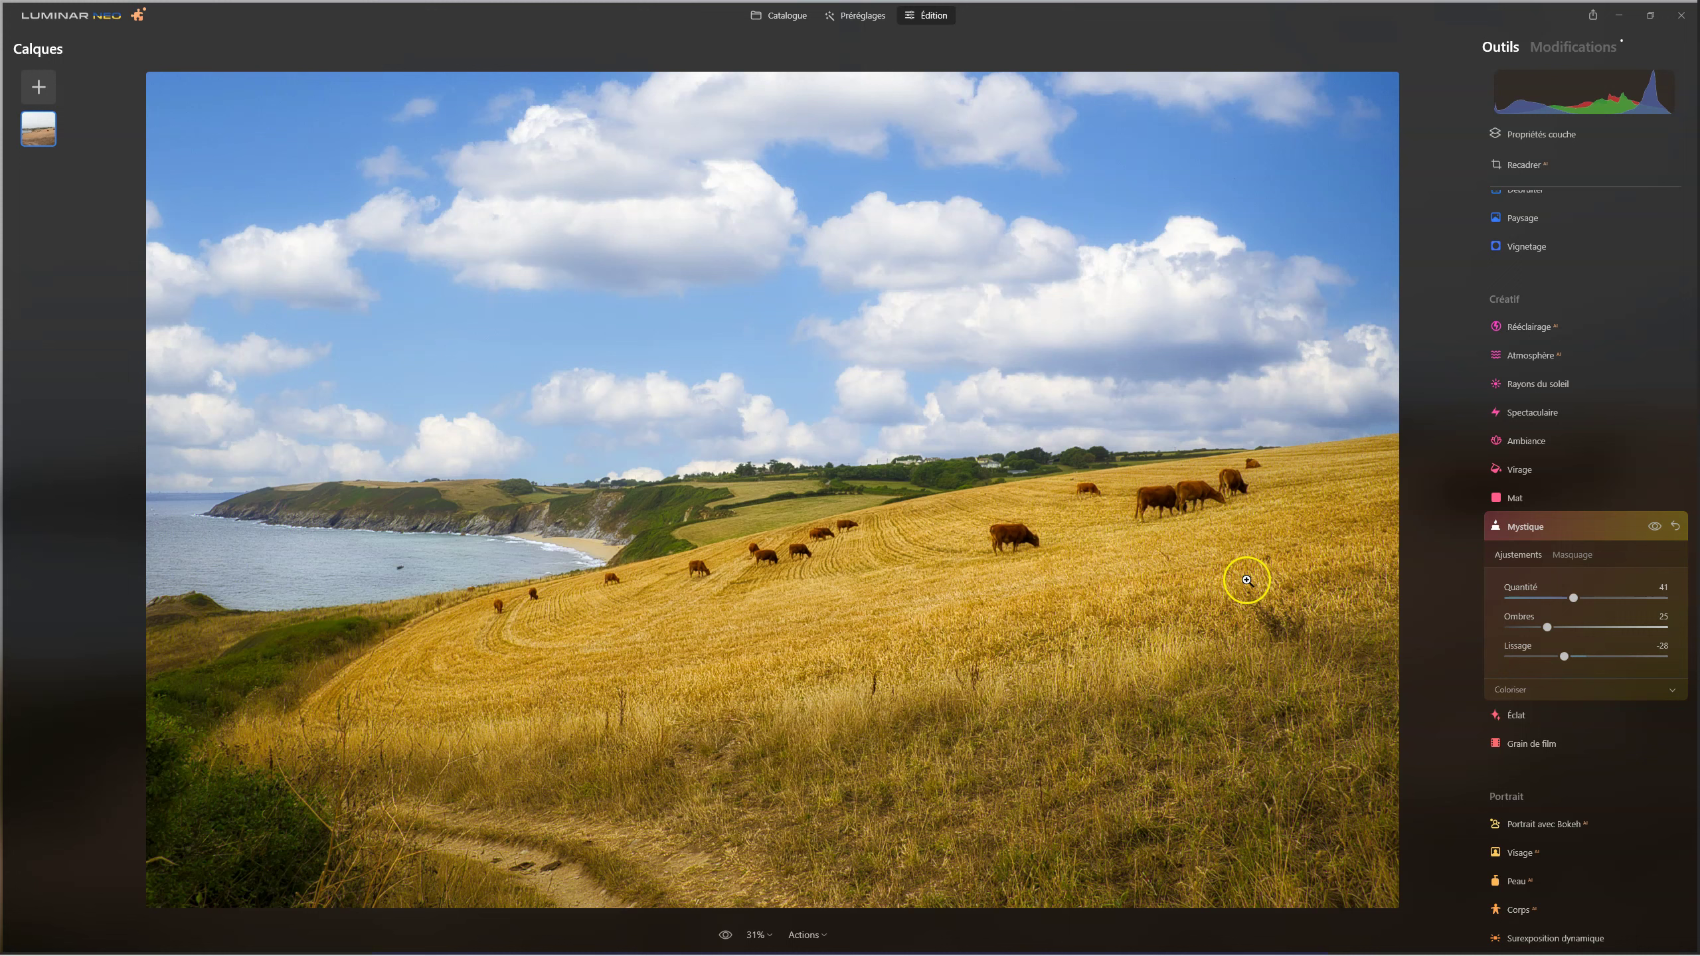
{"action": "left_click", "coordinate": [1519, 529]}
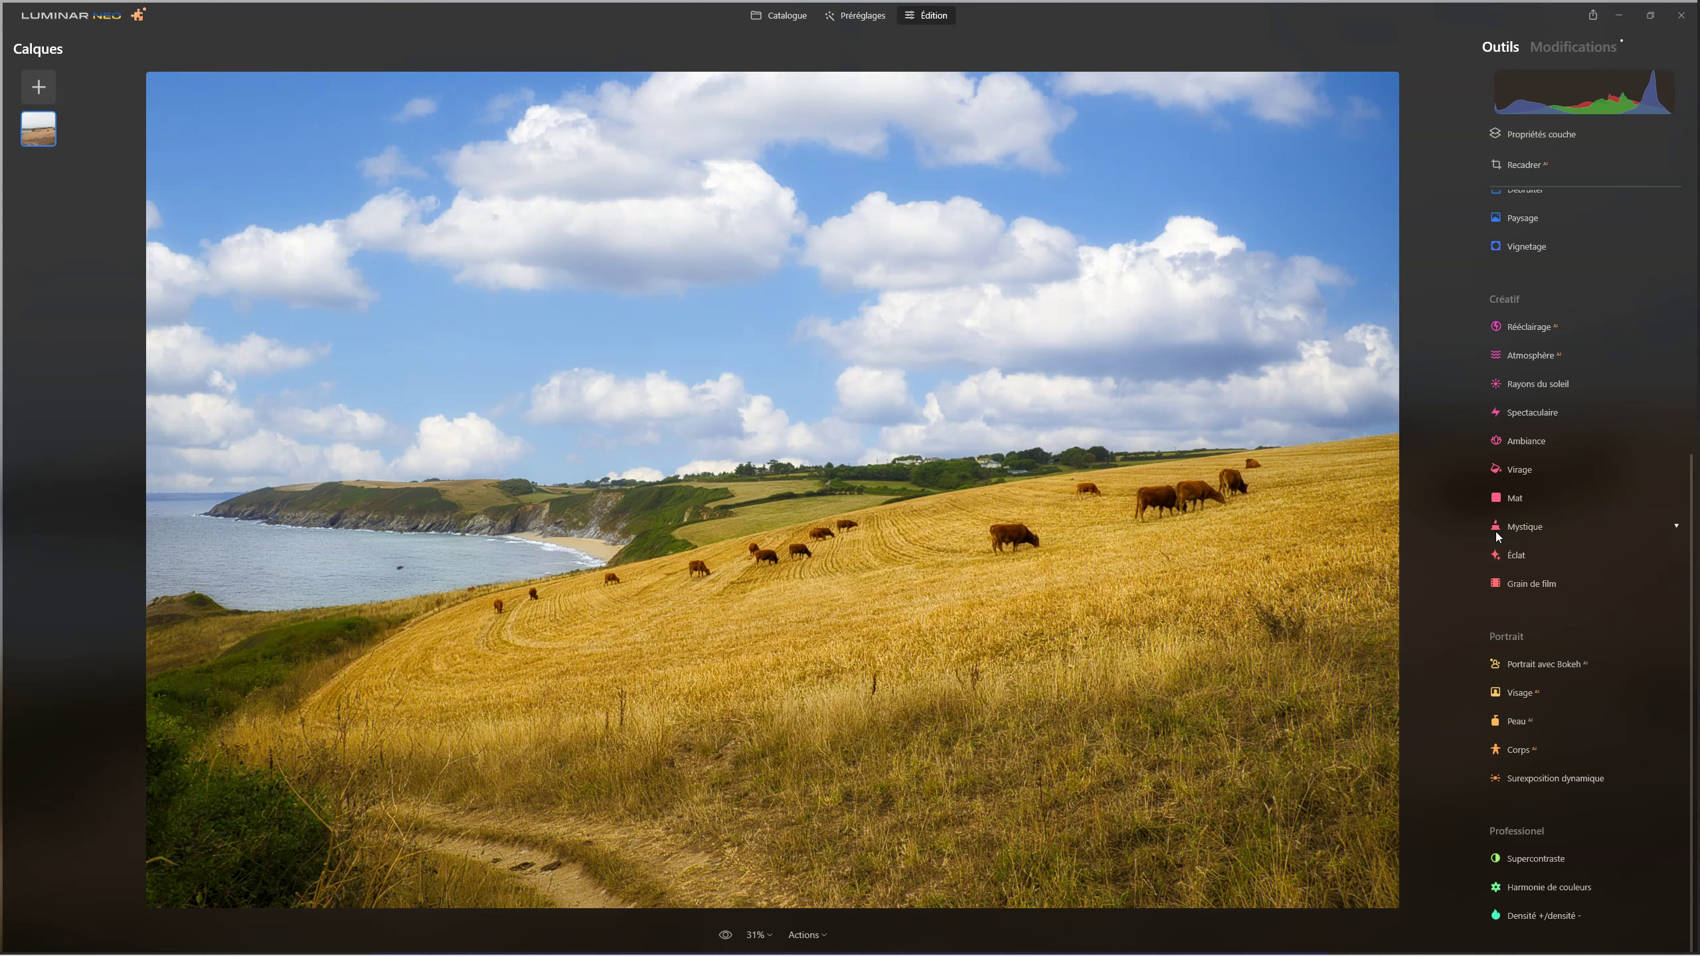
{"action": "left_click", "coordinate": [1490, 537]}
Step: Add a vignette centred on the group of cows on the hillside, with amount -71, feathering 100 and inner light 22
{"action": "left_click", "coordinate": [1533, 246]}
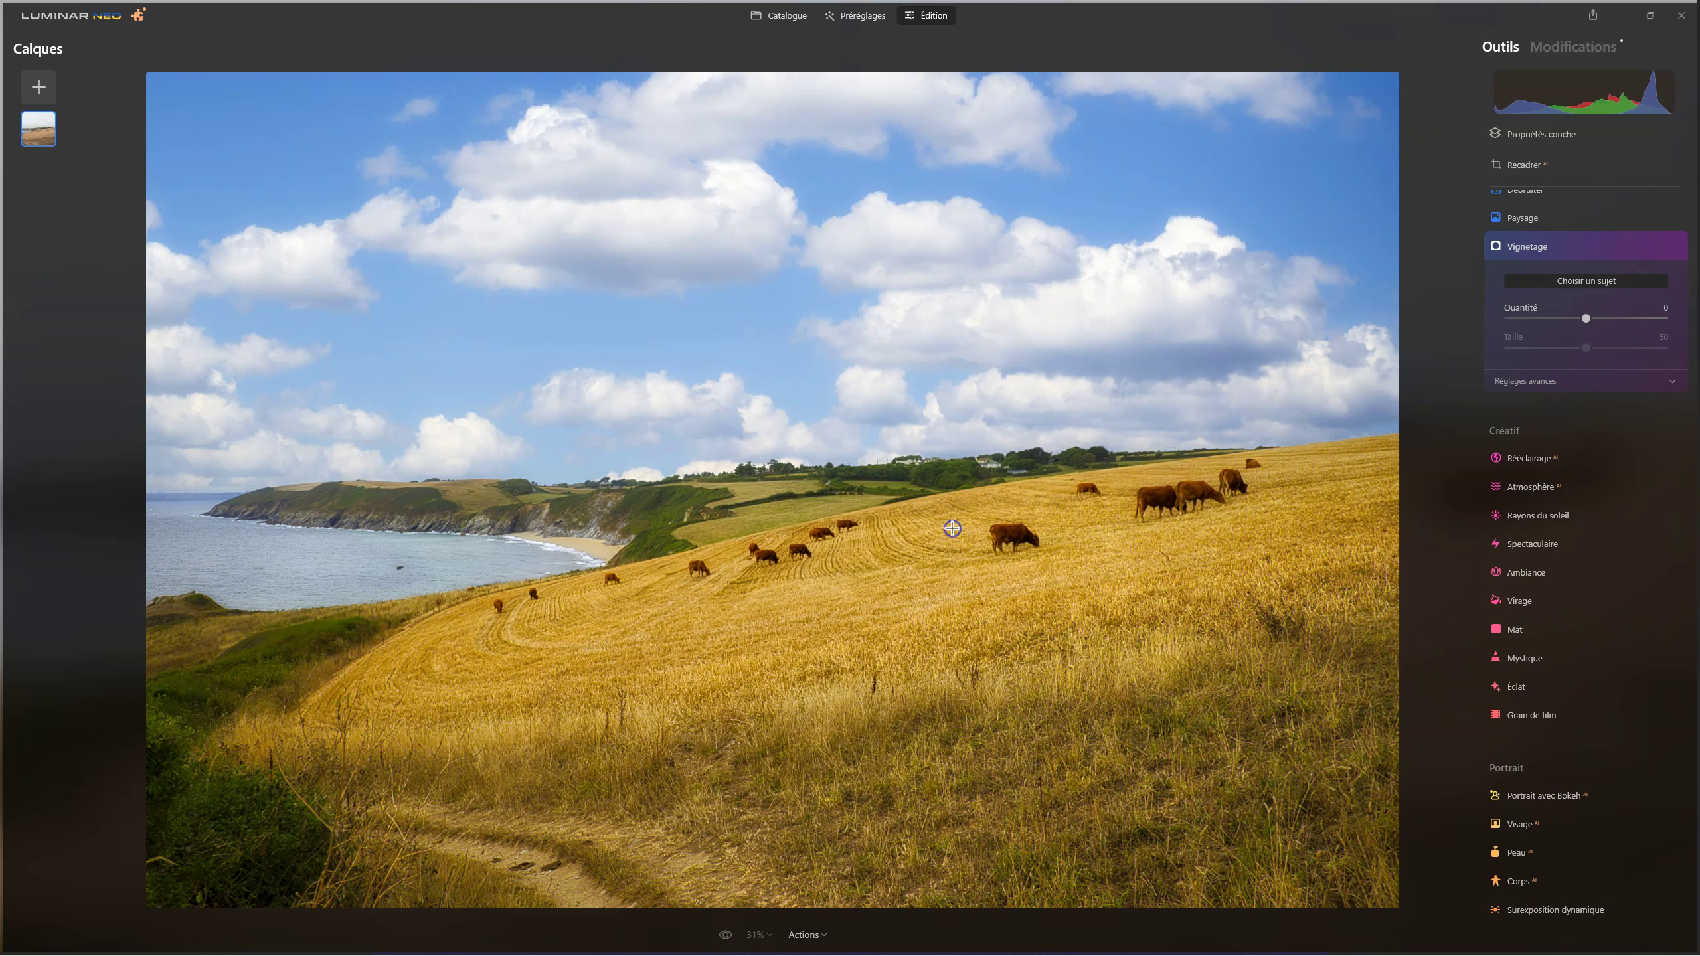
{"action": "left_click_drag", "start_coordinate": [1589, 319], "coordinate": [1532, 319]}
{"action": "left_click", "coordinate": [1532, 381]}
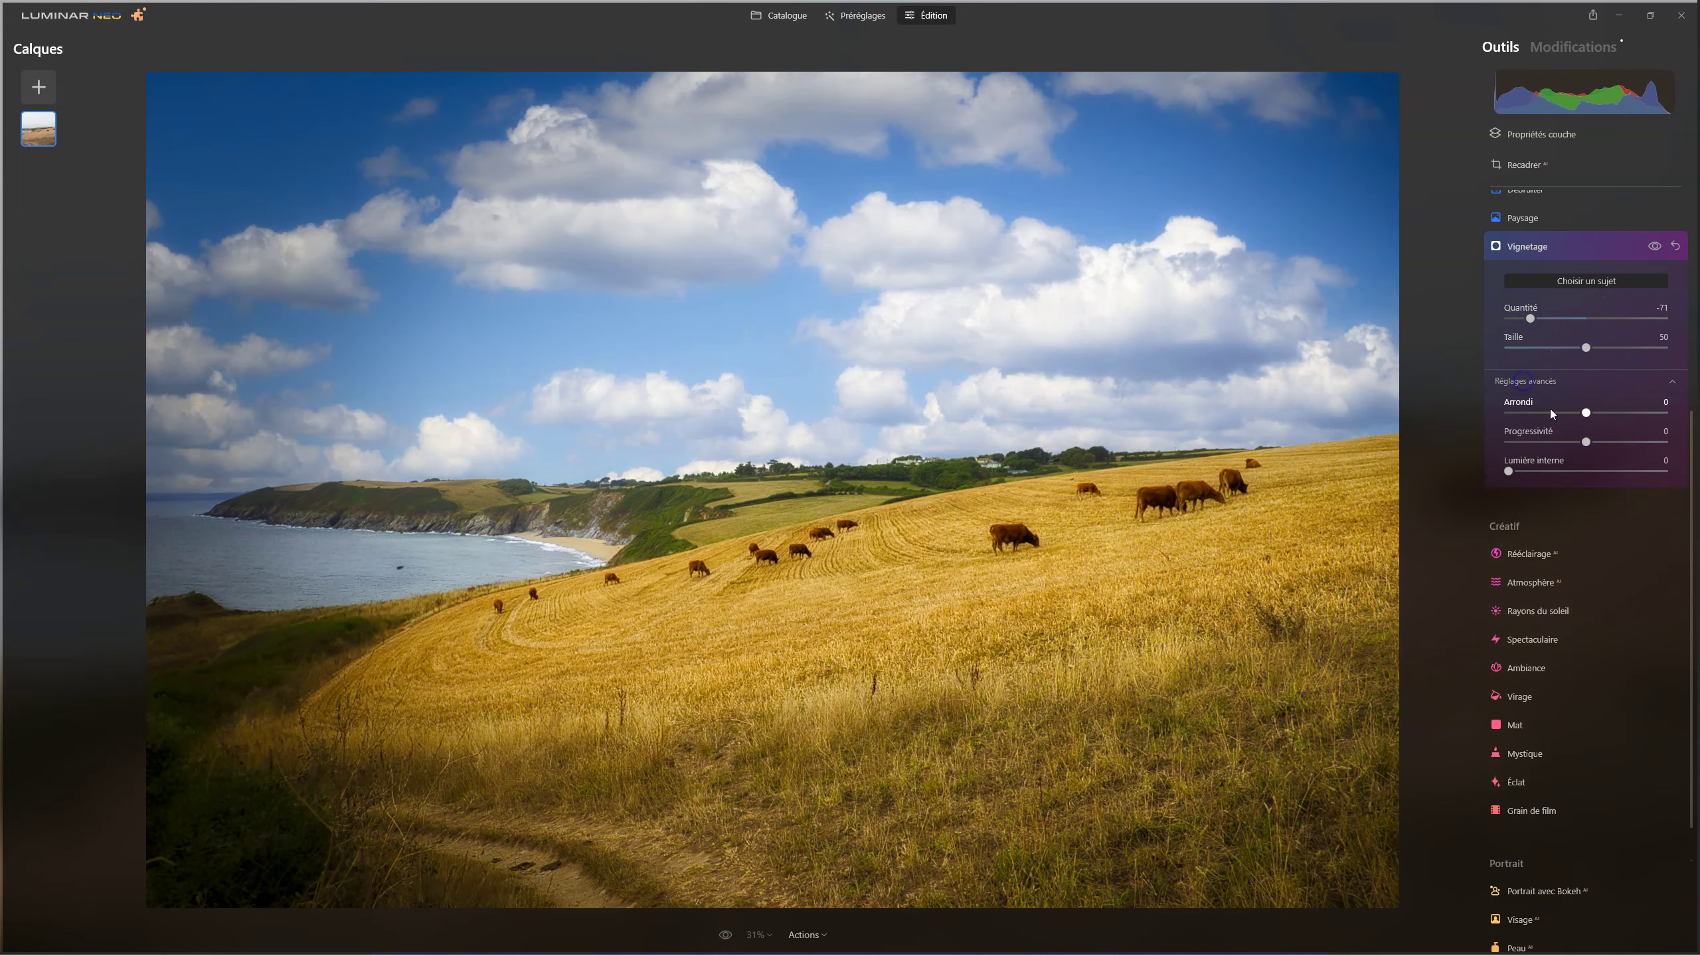
{"action": "left_click_drag", "start_coordinate": [1586, 442], "coordinate": [1664, 442]}
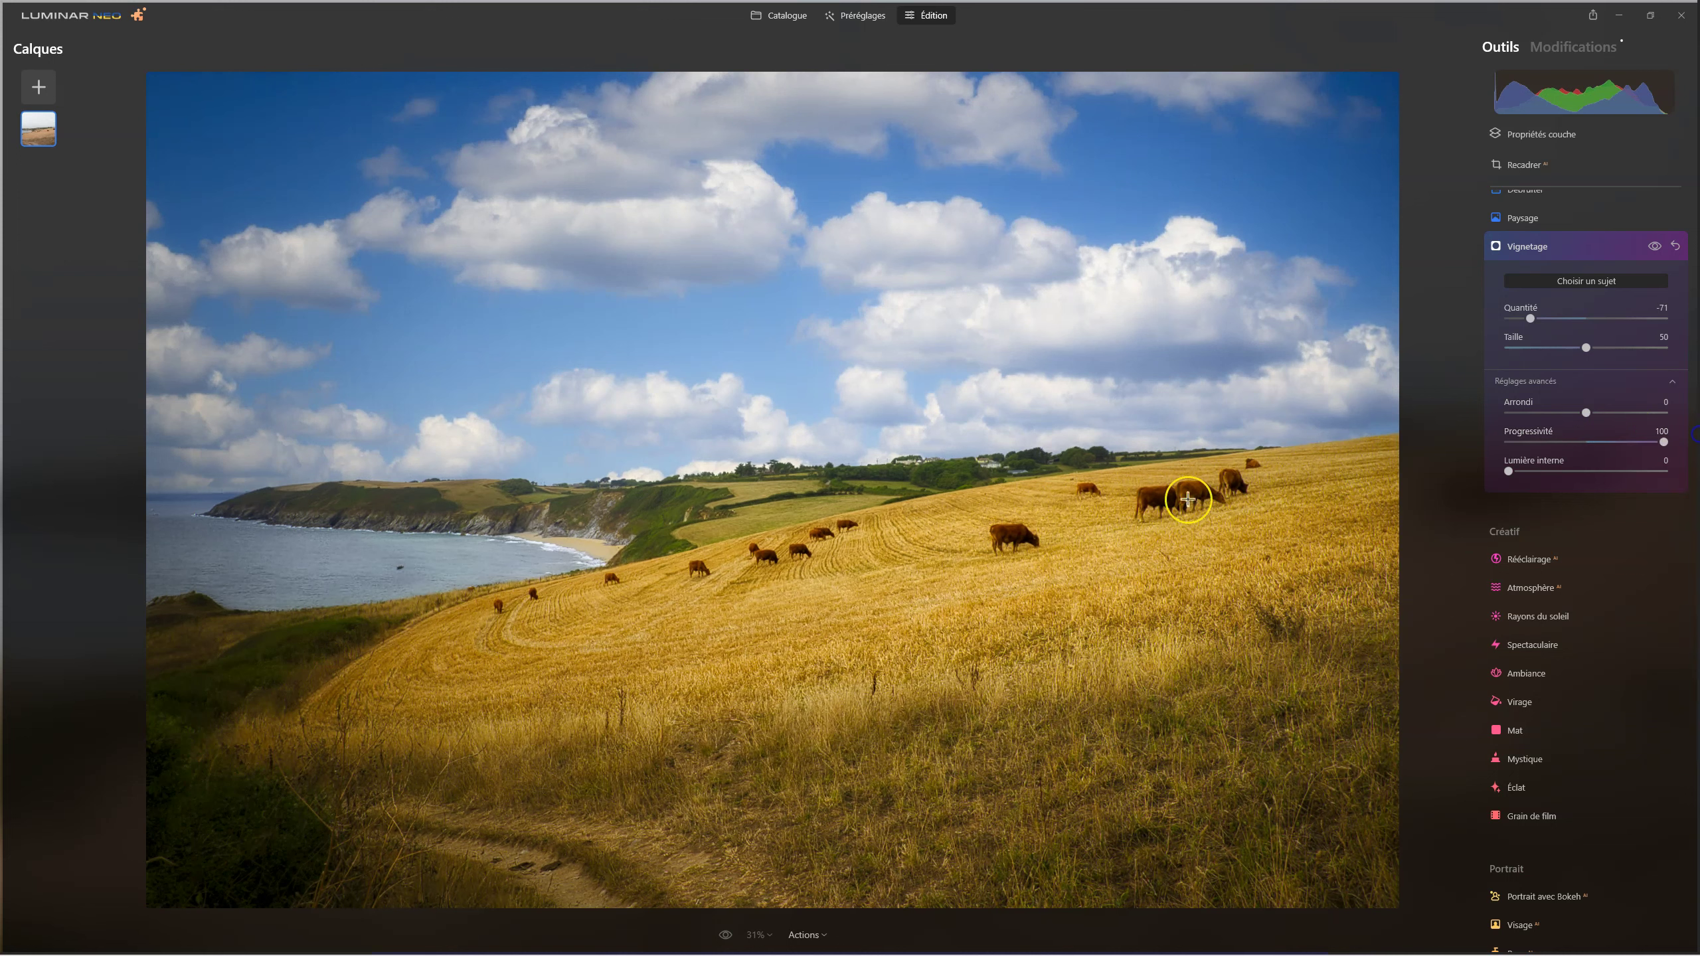
{"action": "left_click_drag", "start_coordinate": [1522, 470], "coordinate": [1544, 470]}
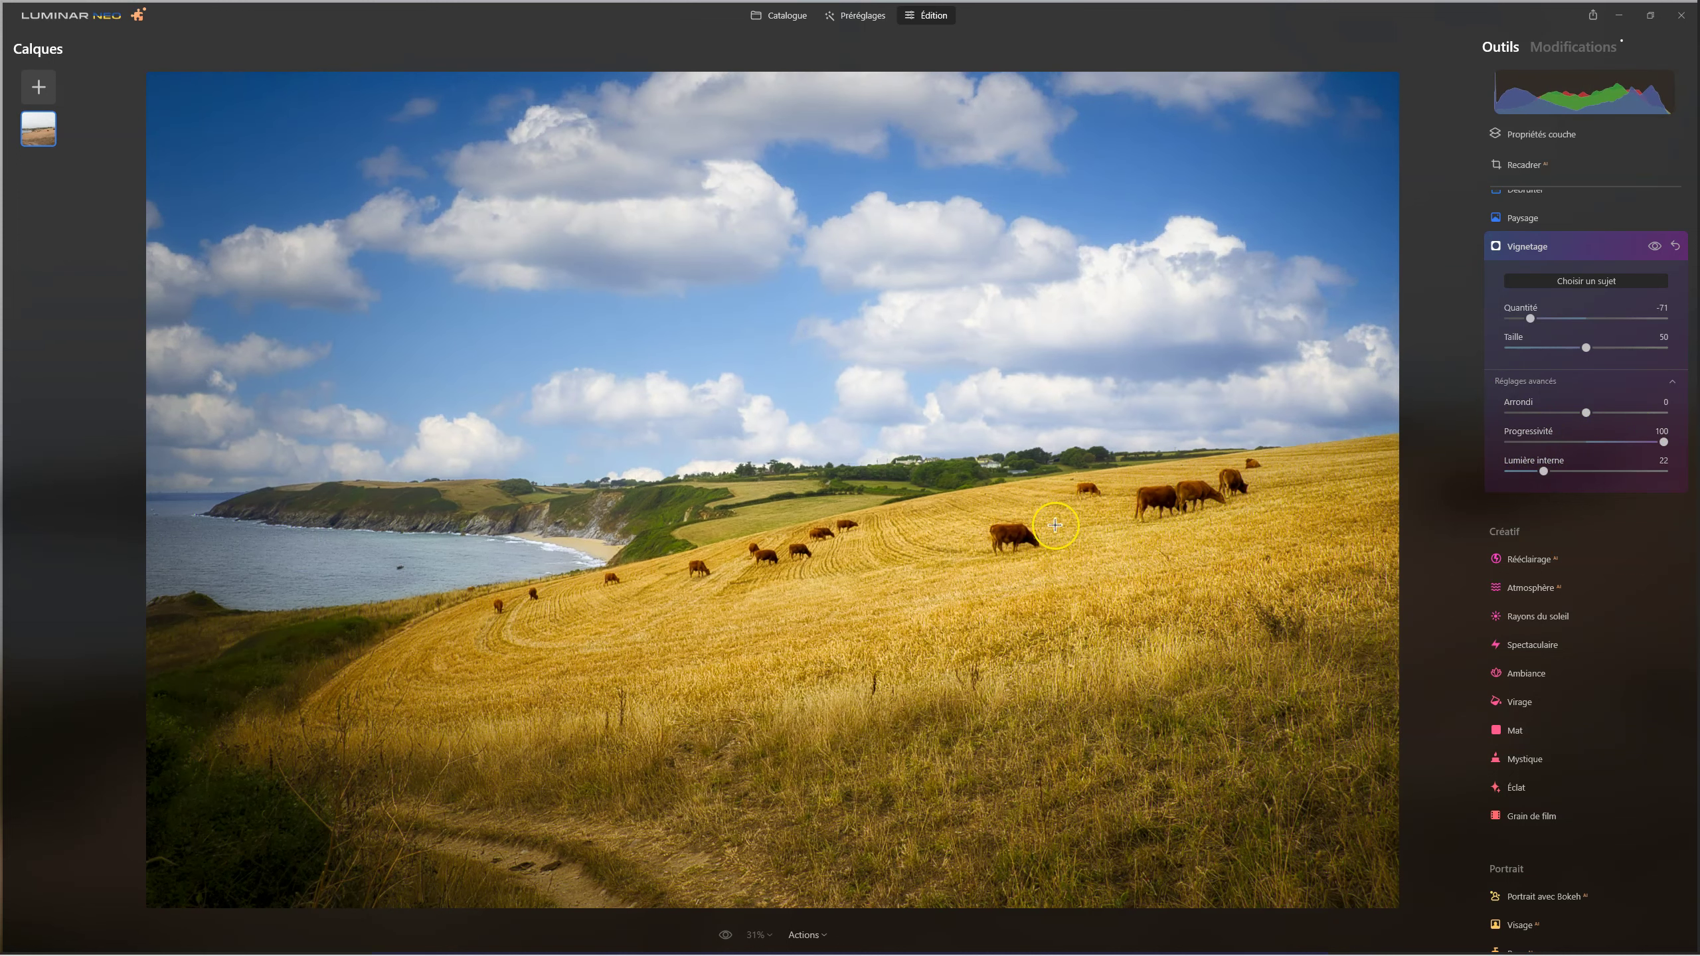
{"action": "left_click", "coordinate": [1164, 486]}
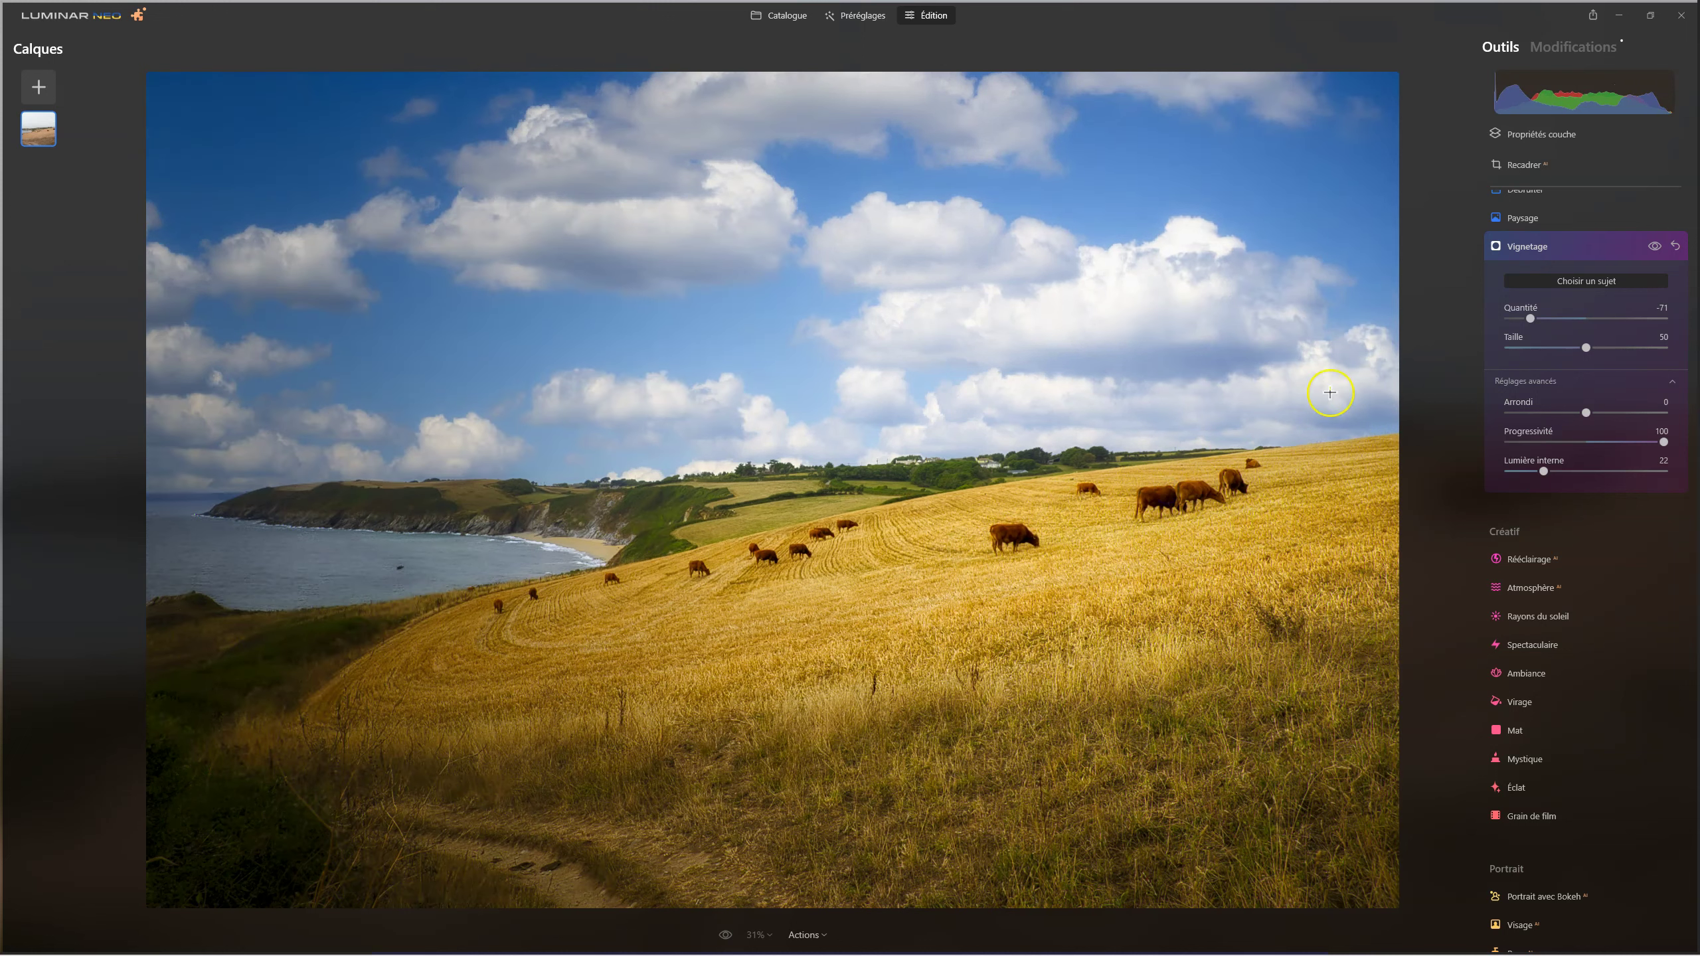
Step: Soften the vignette by trying amount -26, setting it to -36, and reducing the inner light to 5
{"action": "left_click_drag", "start_coordinate": [1533, 320], "coordinate": [1565, 319]}
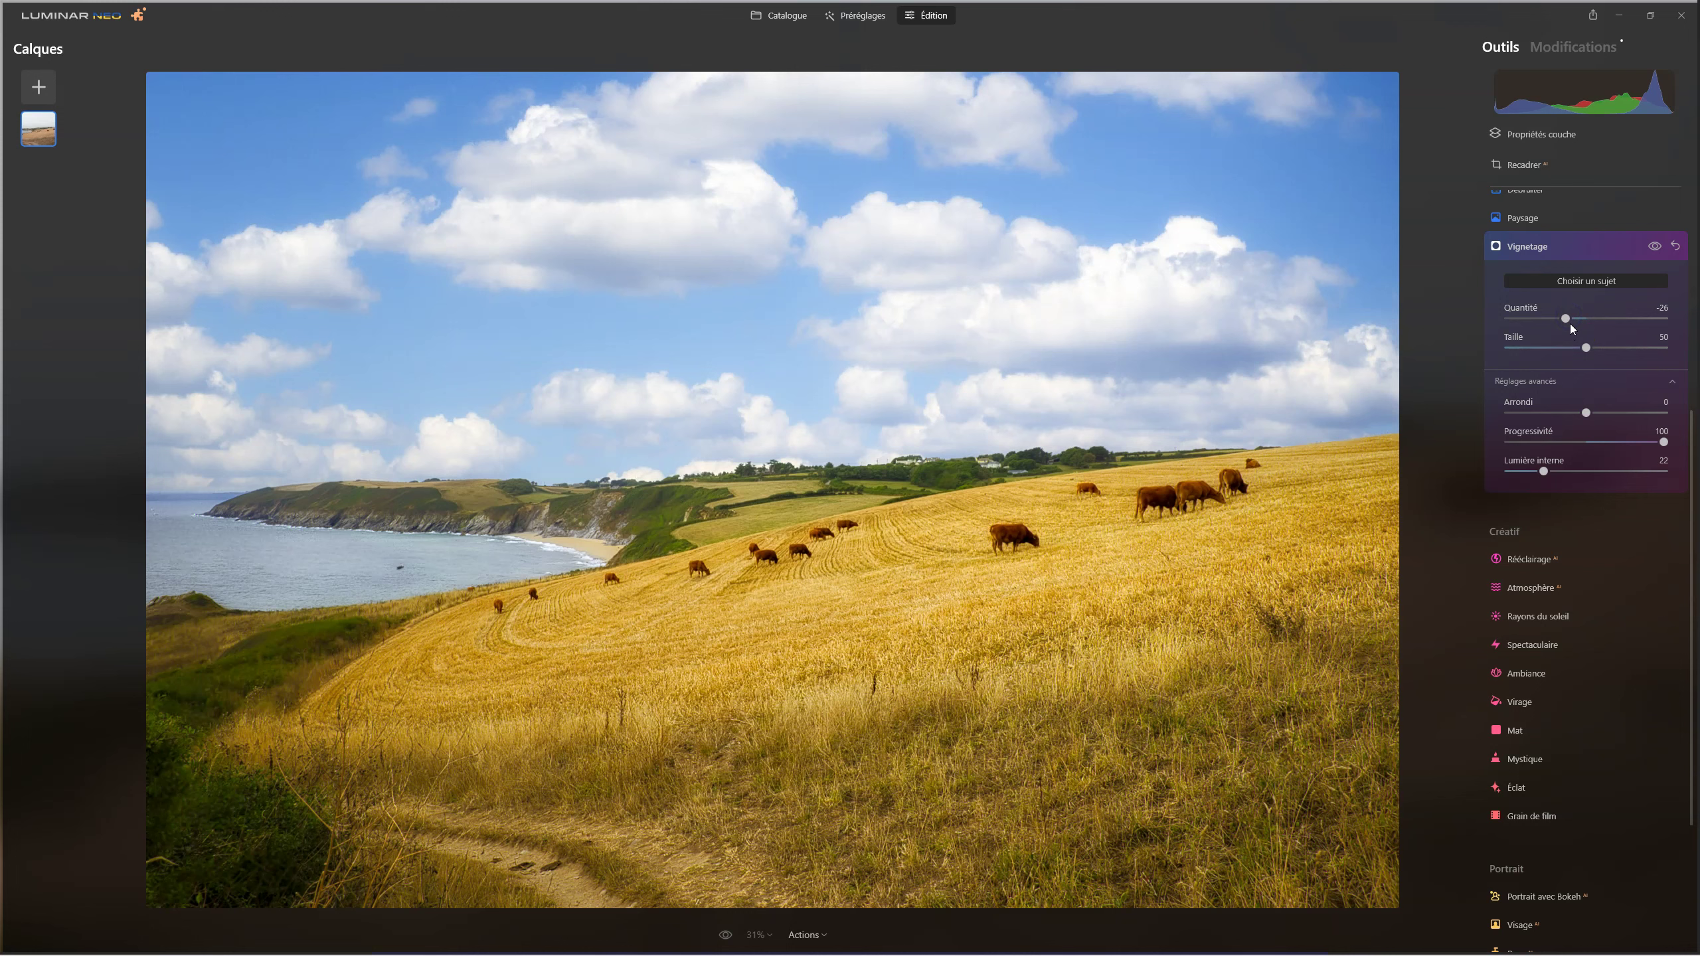
{"action": "left_click", "coordinate": [1655, 247]}
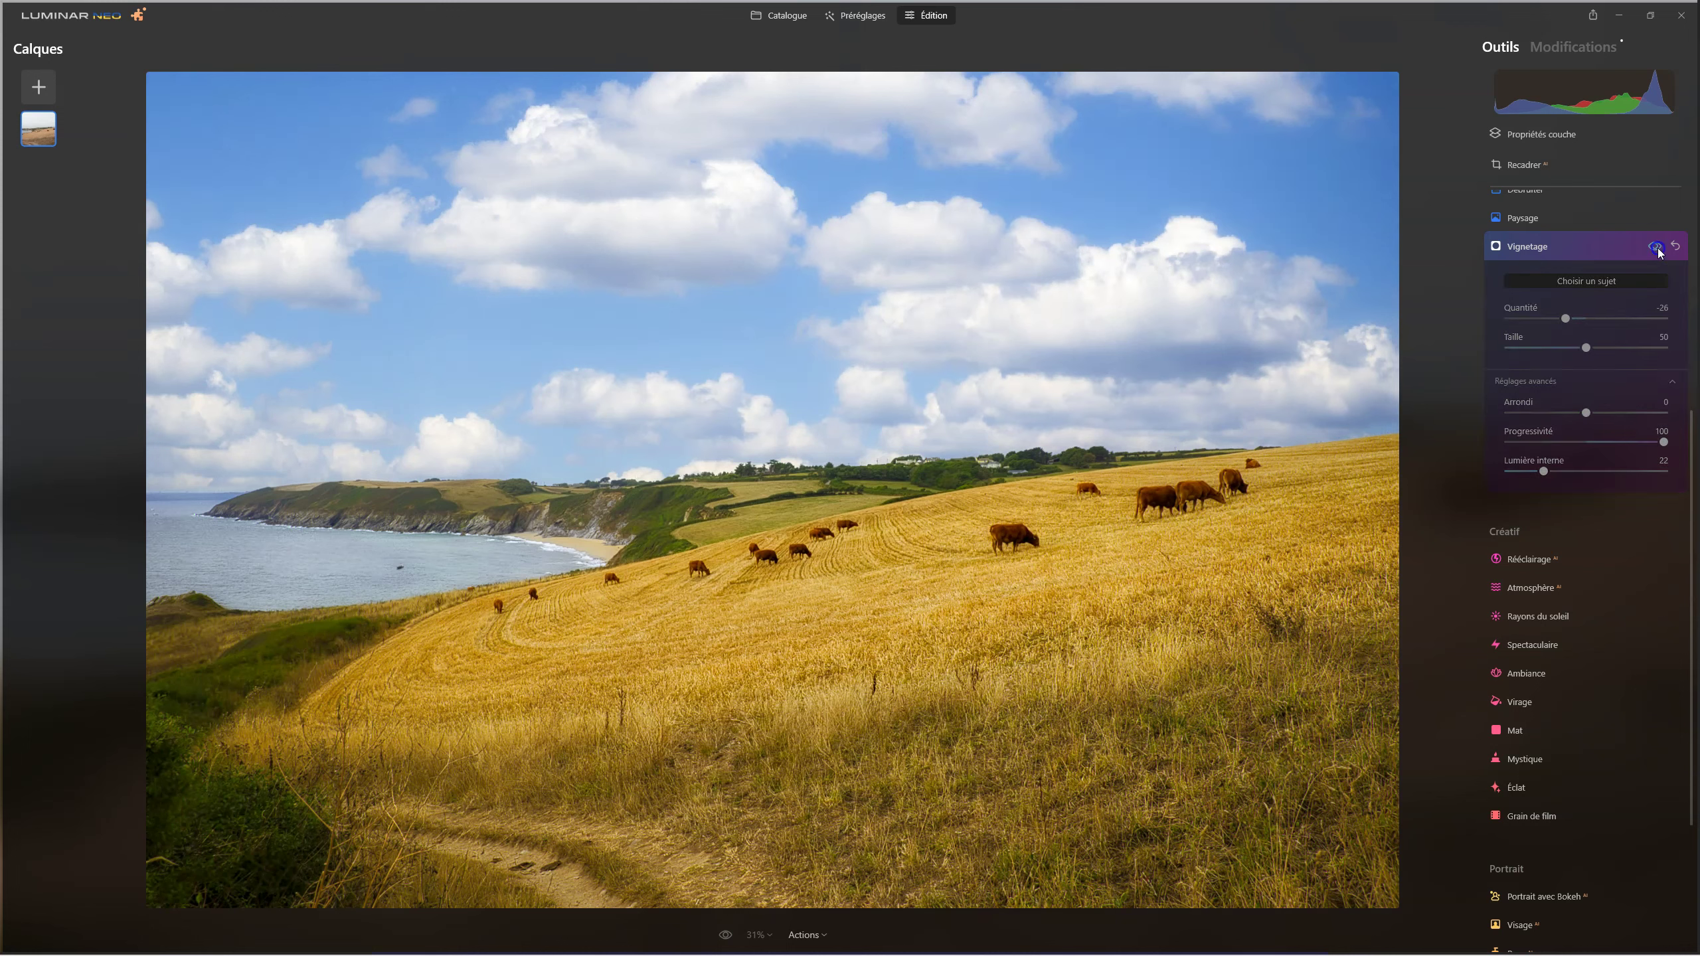
{"action": "left_click", "coordinate": [1656, 247]}
{"action": "left_click", "coordinate": [1656, 247]}
{"action": "left_click_drag", "start_coordinate": [1566, 318], "coordinate": [1558, 318]}
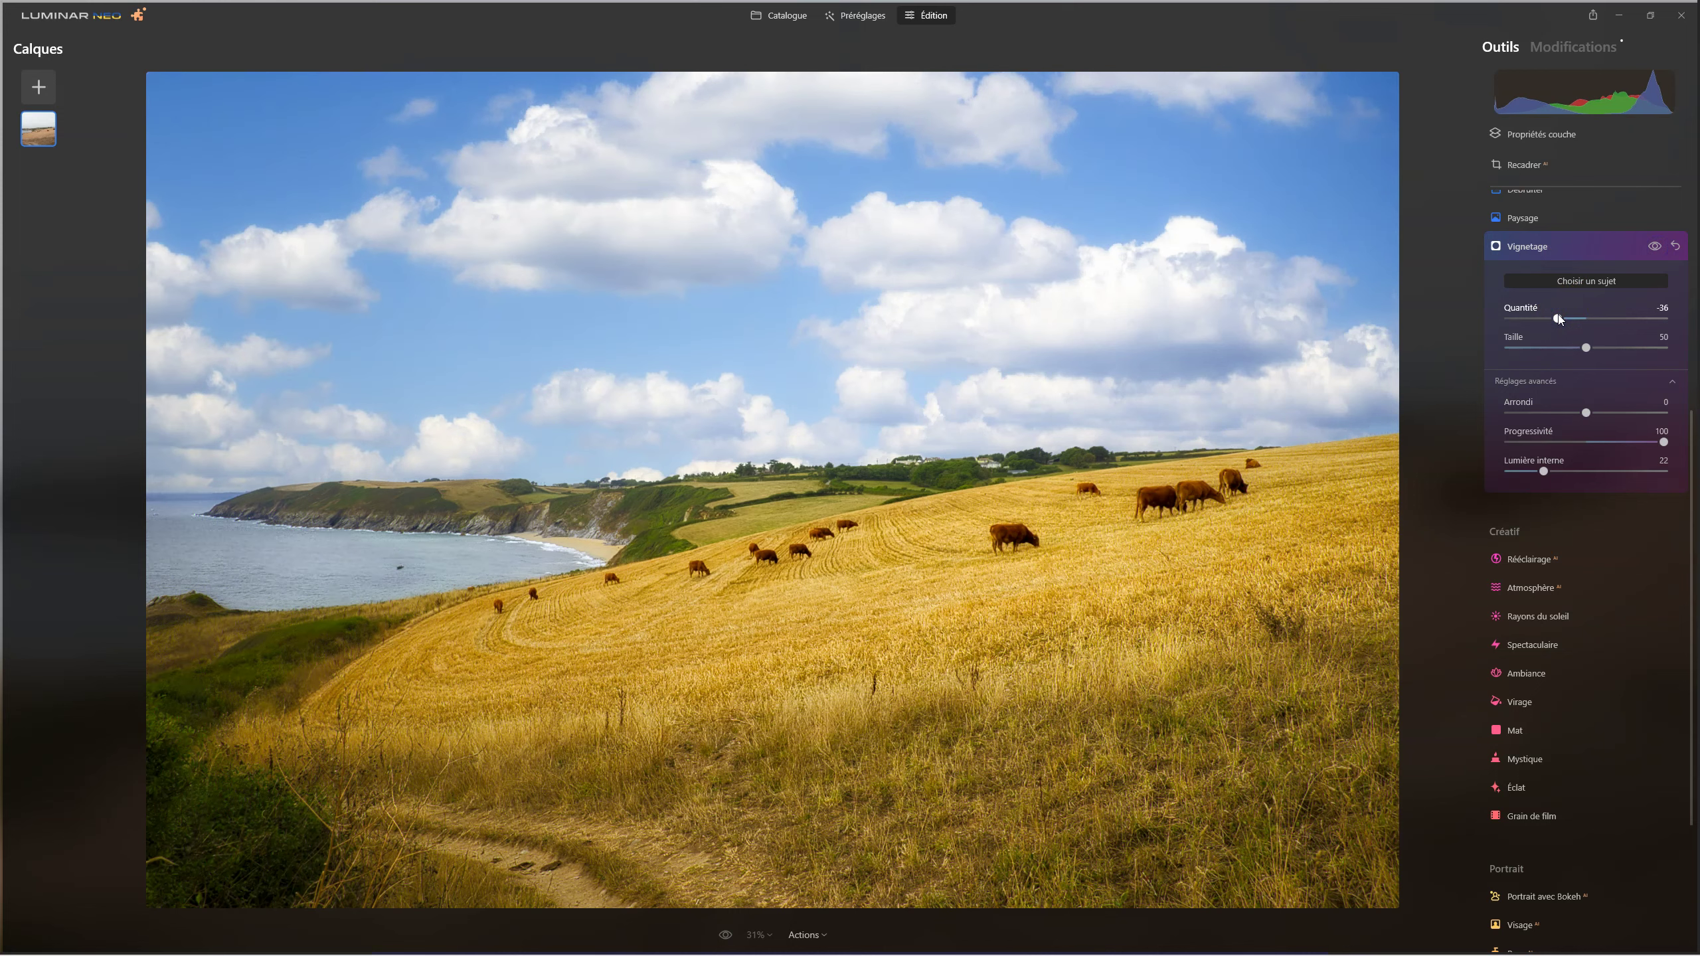
{"action": "mouse_move", "coordinate": [1542, 471]}
{"action": "left_mouse_down"}
{"action": "mouse_move", "coordinate": [1480, 472]}
{"action": "mouse_move", "coordinate": [1515, 475]}
{"action": "left_mouse_up"}
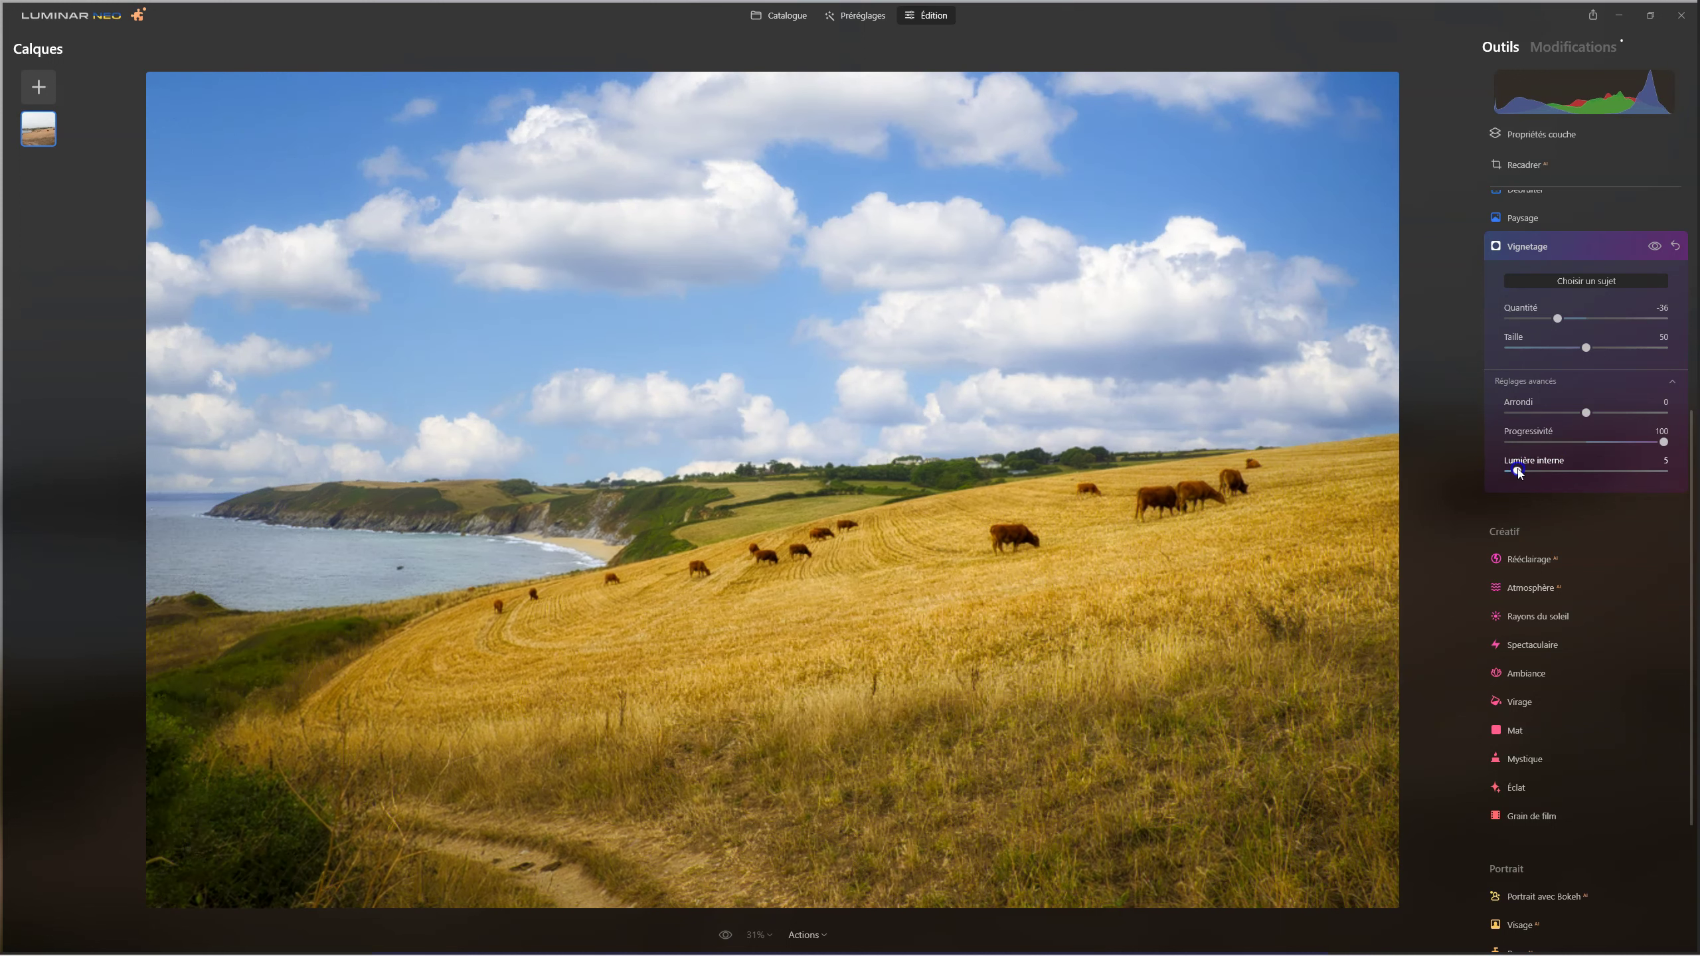
Step: Compare the photo with and without the vignette, and close the vignette settings
{"action": "left_click", "coordinate": [1649, 247]}
{"action": "left_click", "coordinate": [1649, 247]}
{"action": "left_click", "coordinate": [1649, 246]}
{"action": "left_click", "coordinate": [1649, 246]}
{"action": "left_click", "coordinate": [1650, 246]}
{"action": "left_click", "coordinate": [1649, 247]}
{"action": "left_click", "coordinate": [1649, 246]}
{"action": "left_click", "coordinate": [1649, 246]}
{"action": "left_click", "coordinate": [1533, 258]}
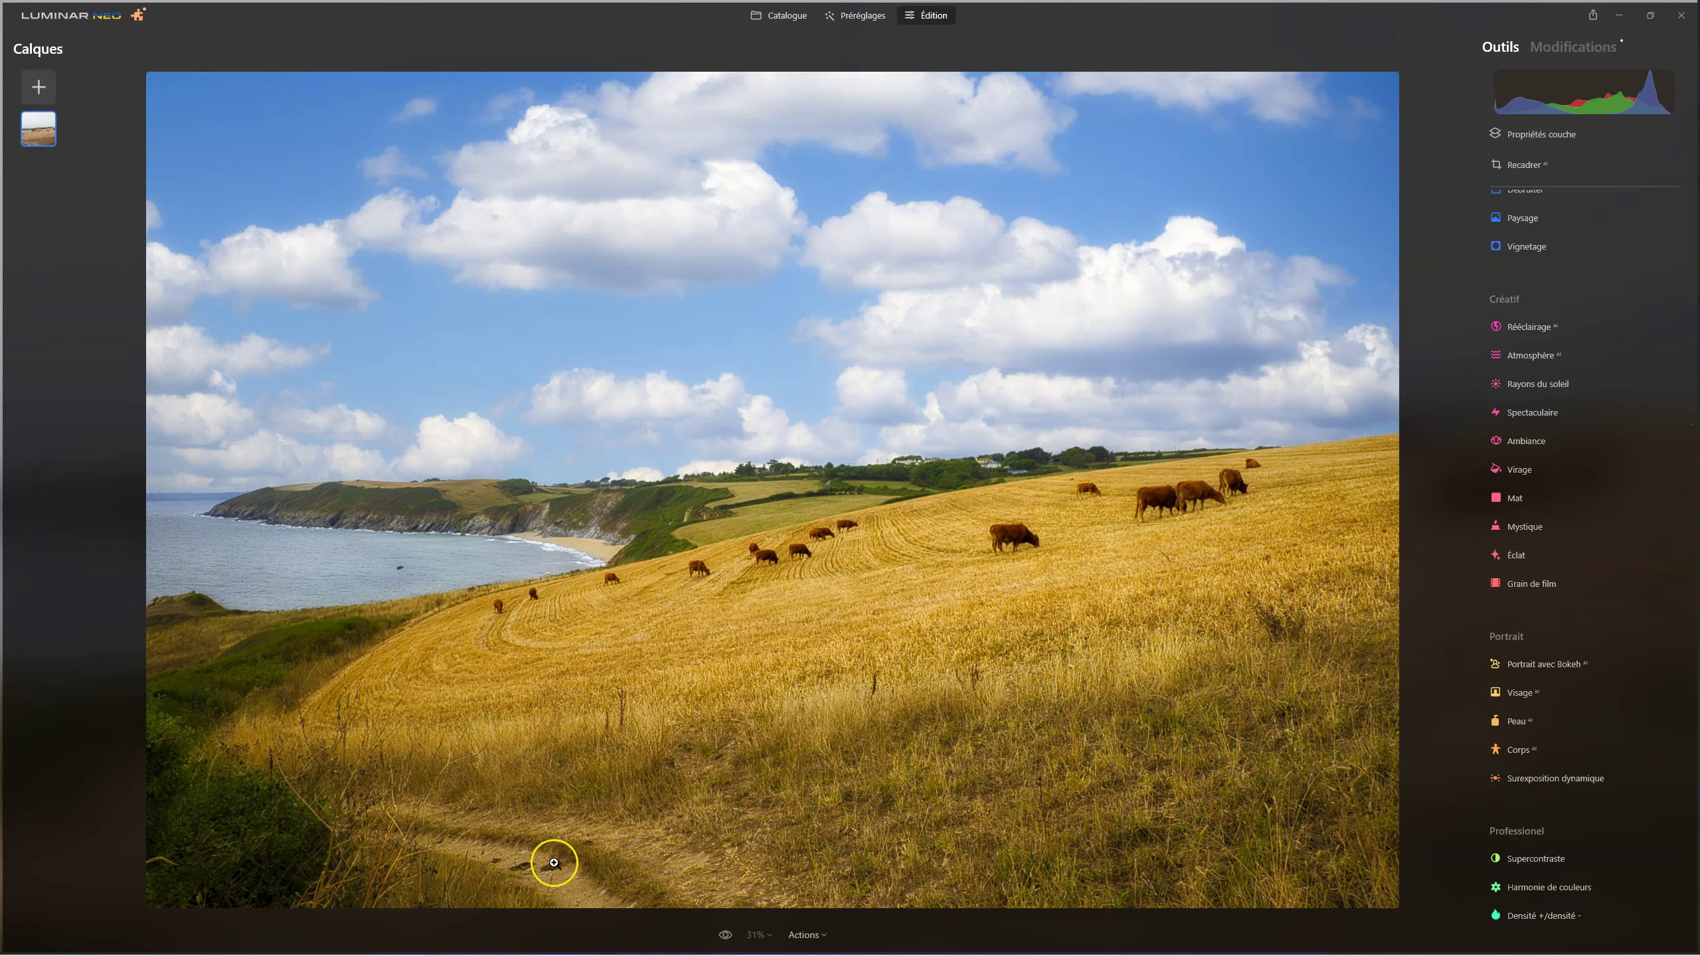
Step: Erase the dark marks on the dirt path in the foreground using the Erase tool with size 20
{"action": "scroll", "coordinate": [1499, 348], "scroll_direction": "up", "scroll_amount": 6}
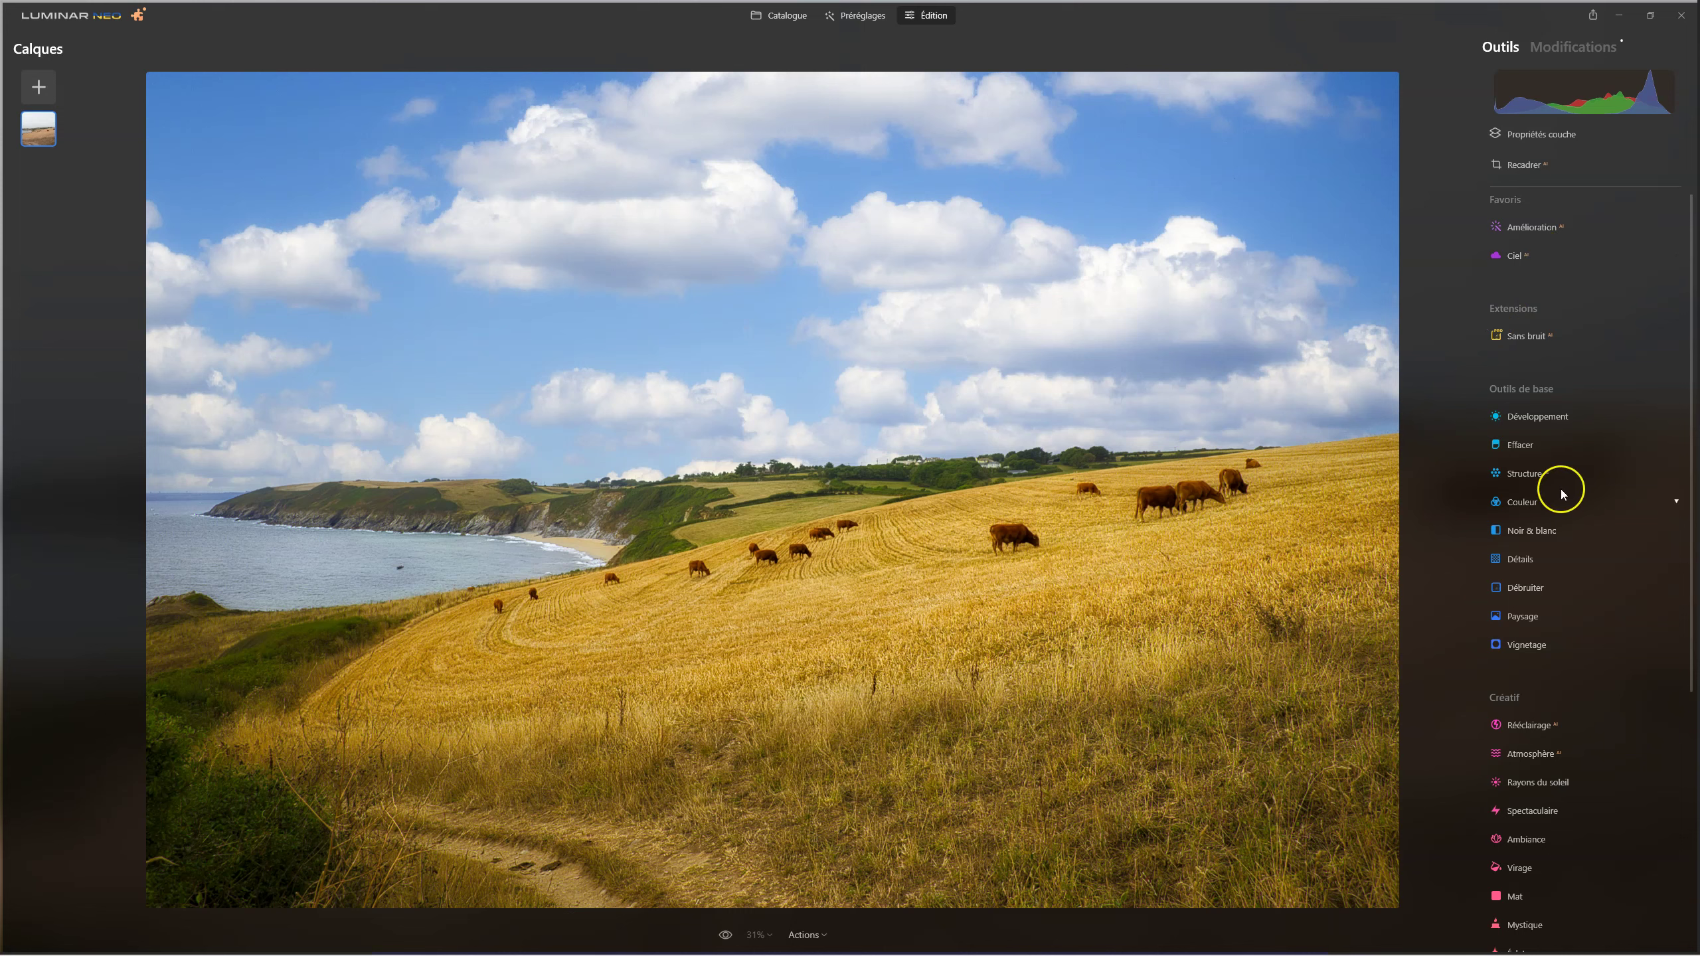
{"action": "left_click", "coordinate": [1521, 446]}
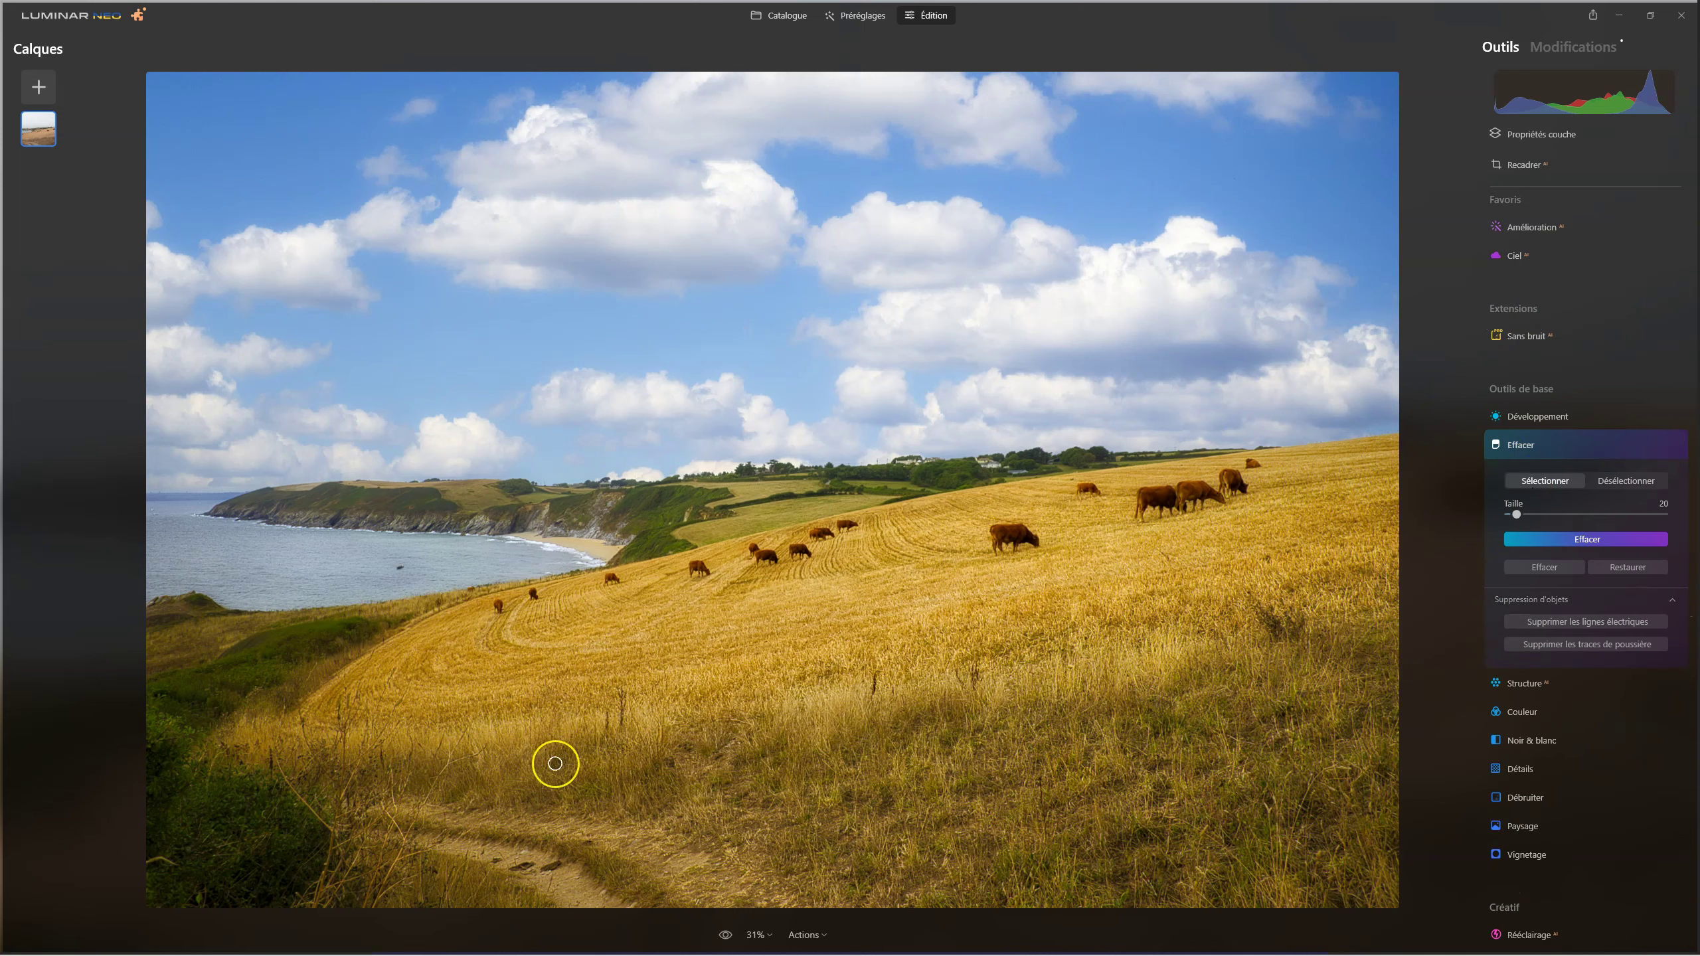
{"action": "left_click_drag", "start_coordinate": [560, 864], "coordinate": [494, 864]}
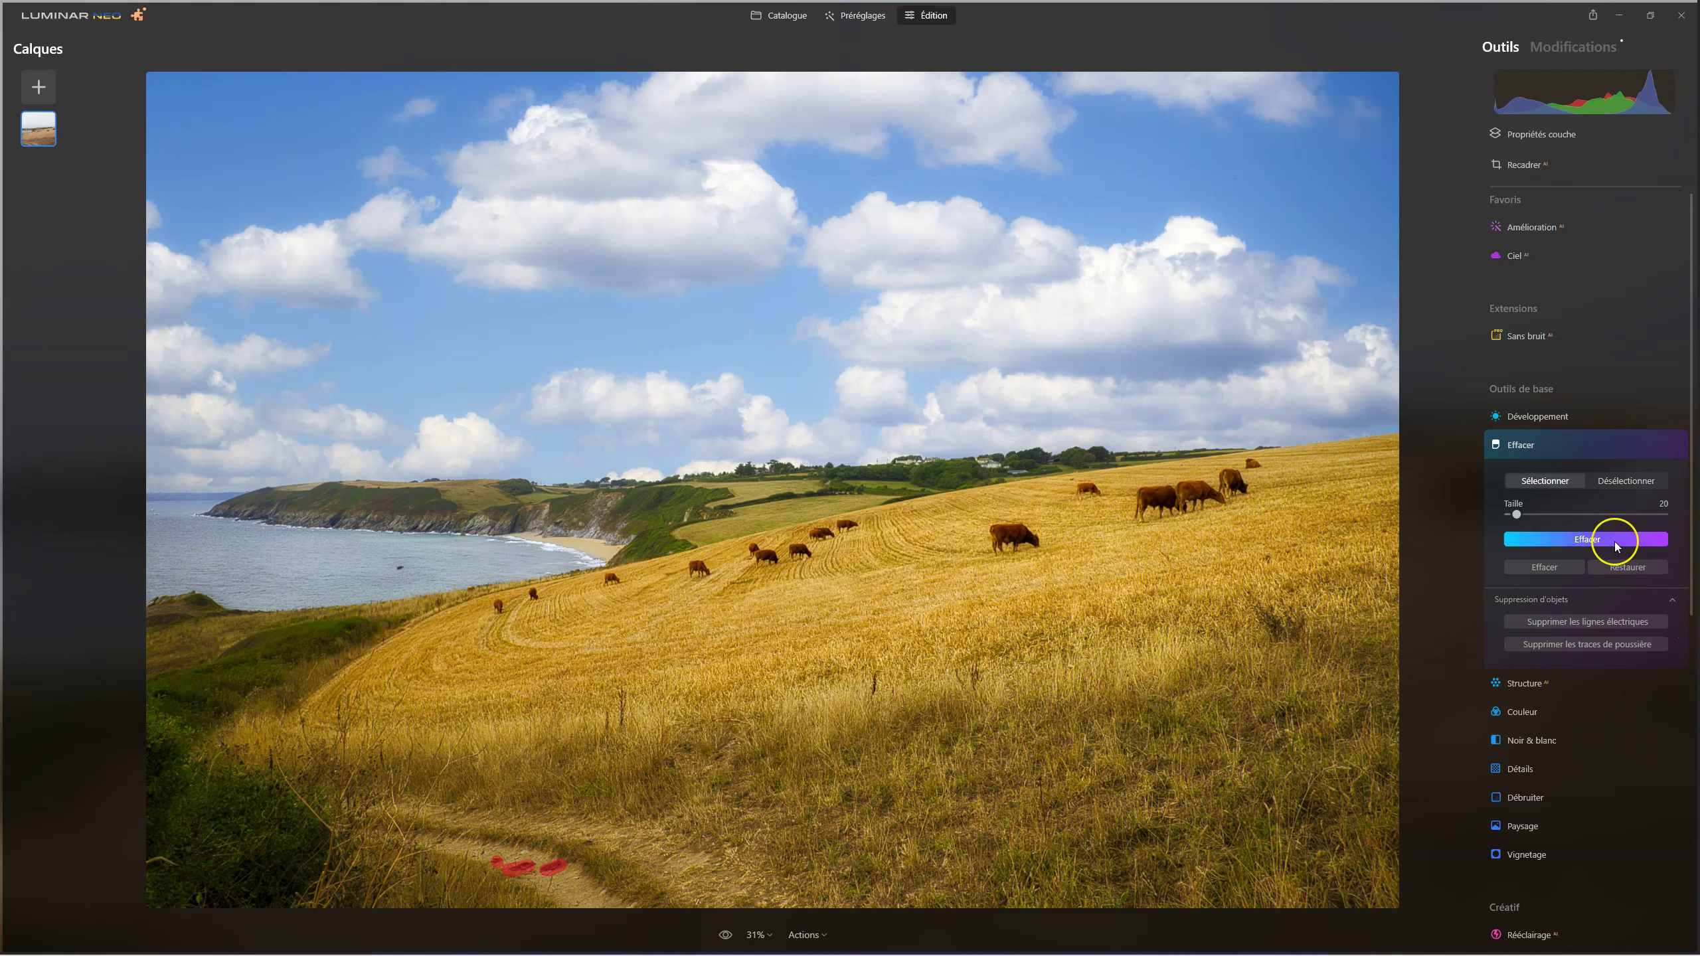
{"action": "left_click", "coordinate": [1594, 541]}
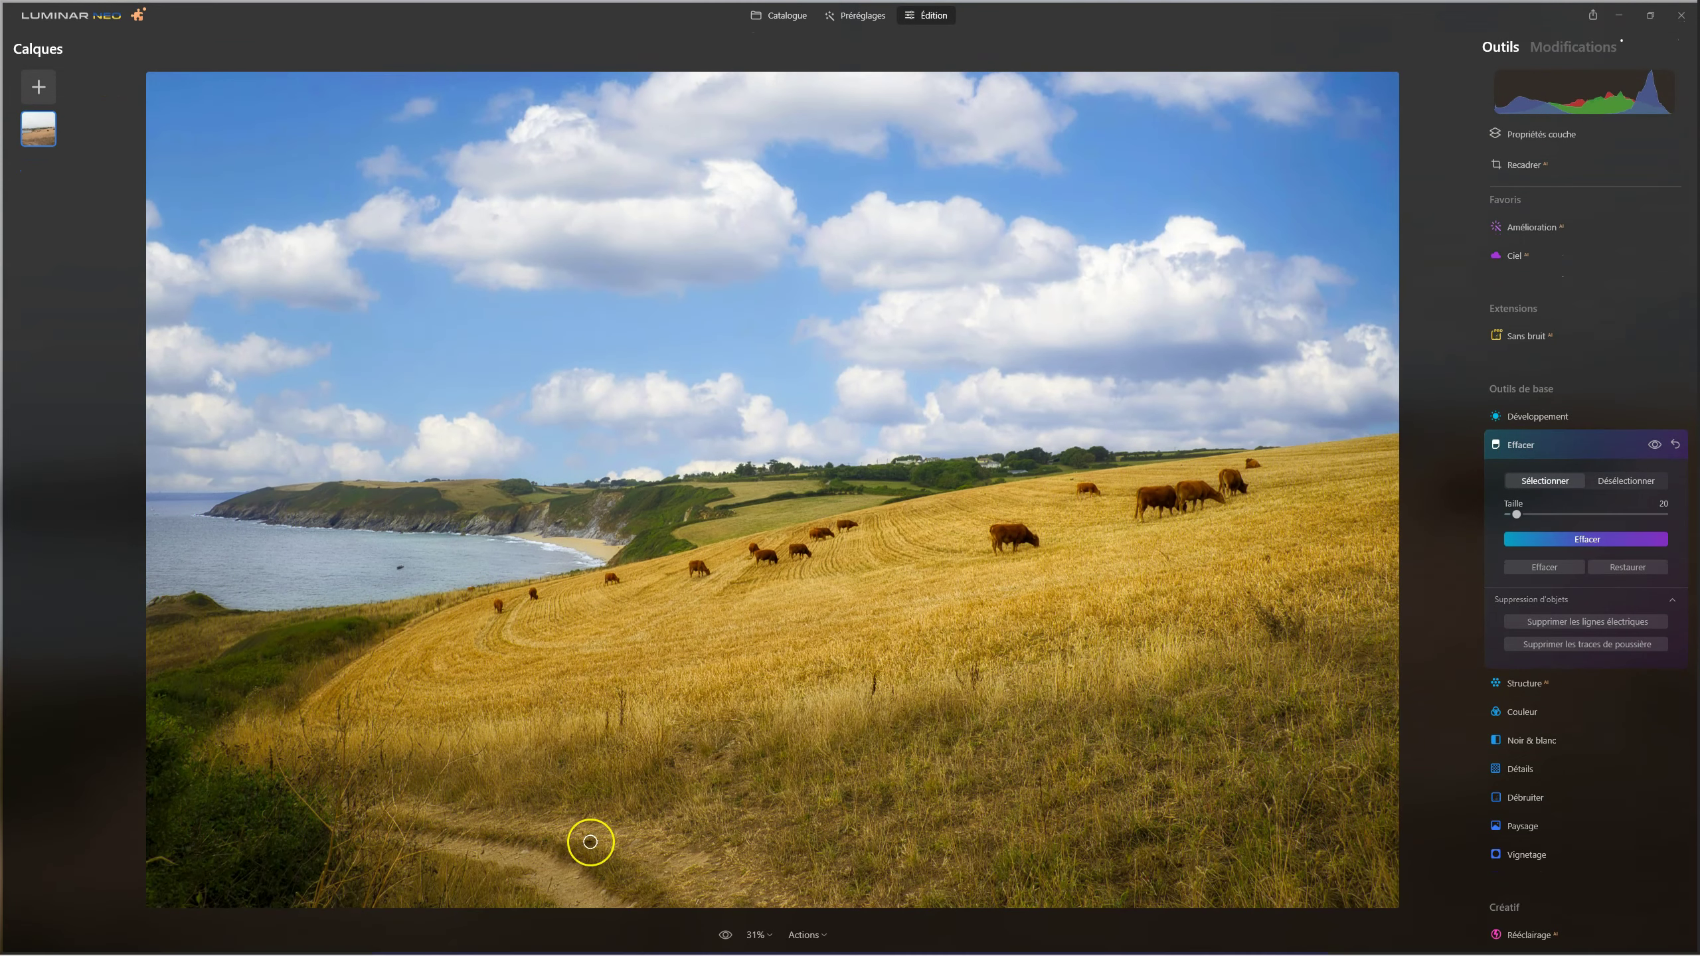
Step: Erase the remaining spot at the edge of the dirt path in the foreground, and close the Erase settings
{"action": "left_click", "coordinate": [589, 841]}
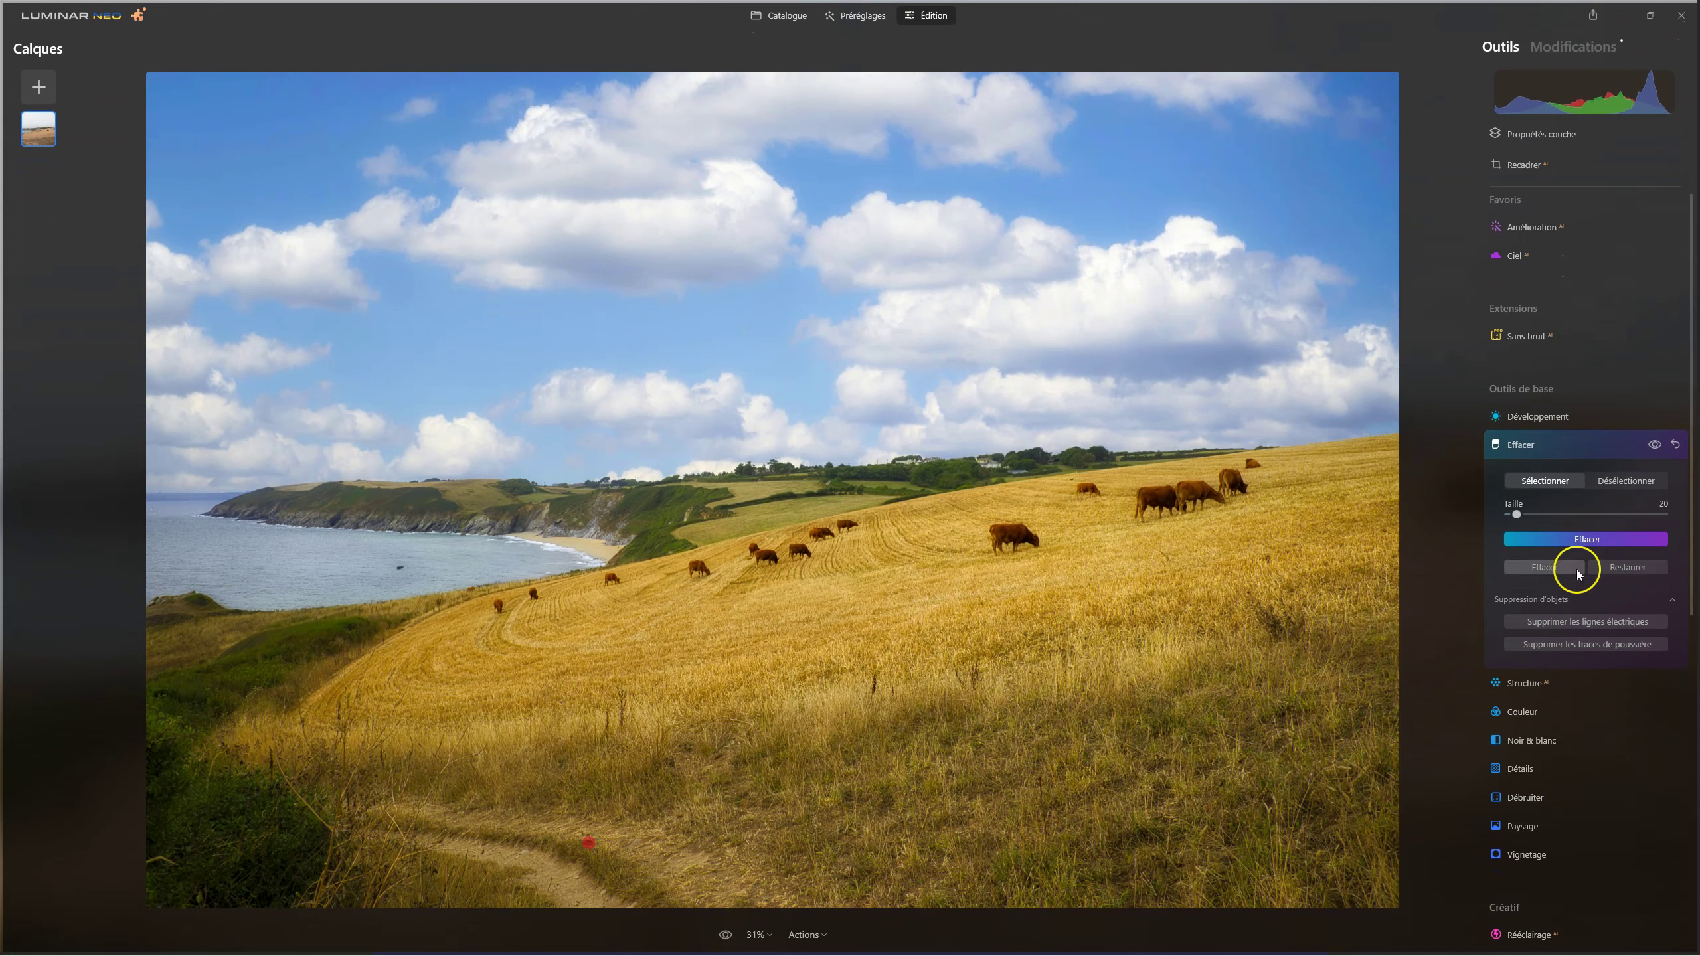
{"action": "left_click", "coordinate": [1581, 544]}
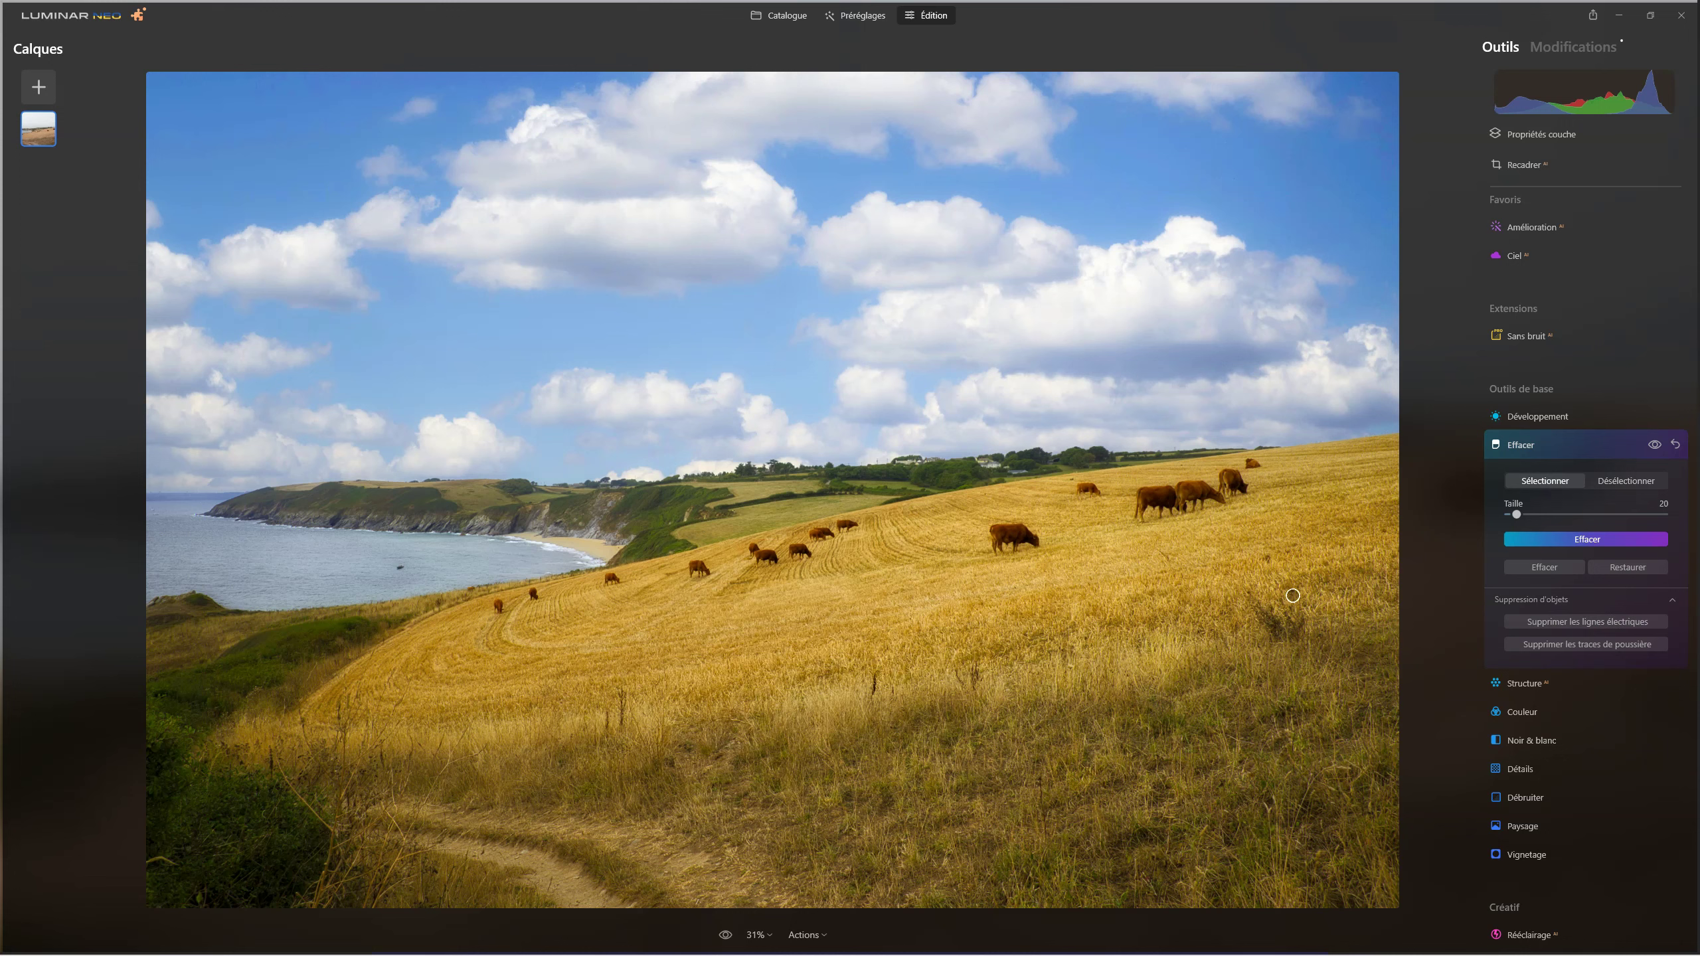
{"action": "left_click", "coordinate": [1566, 441]}
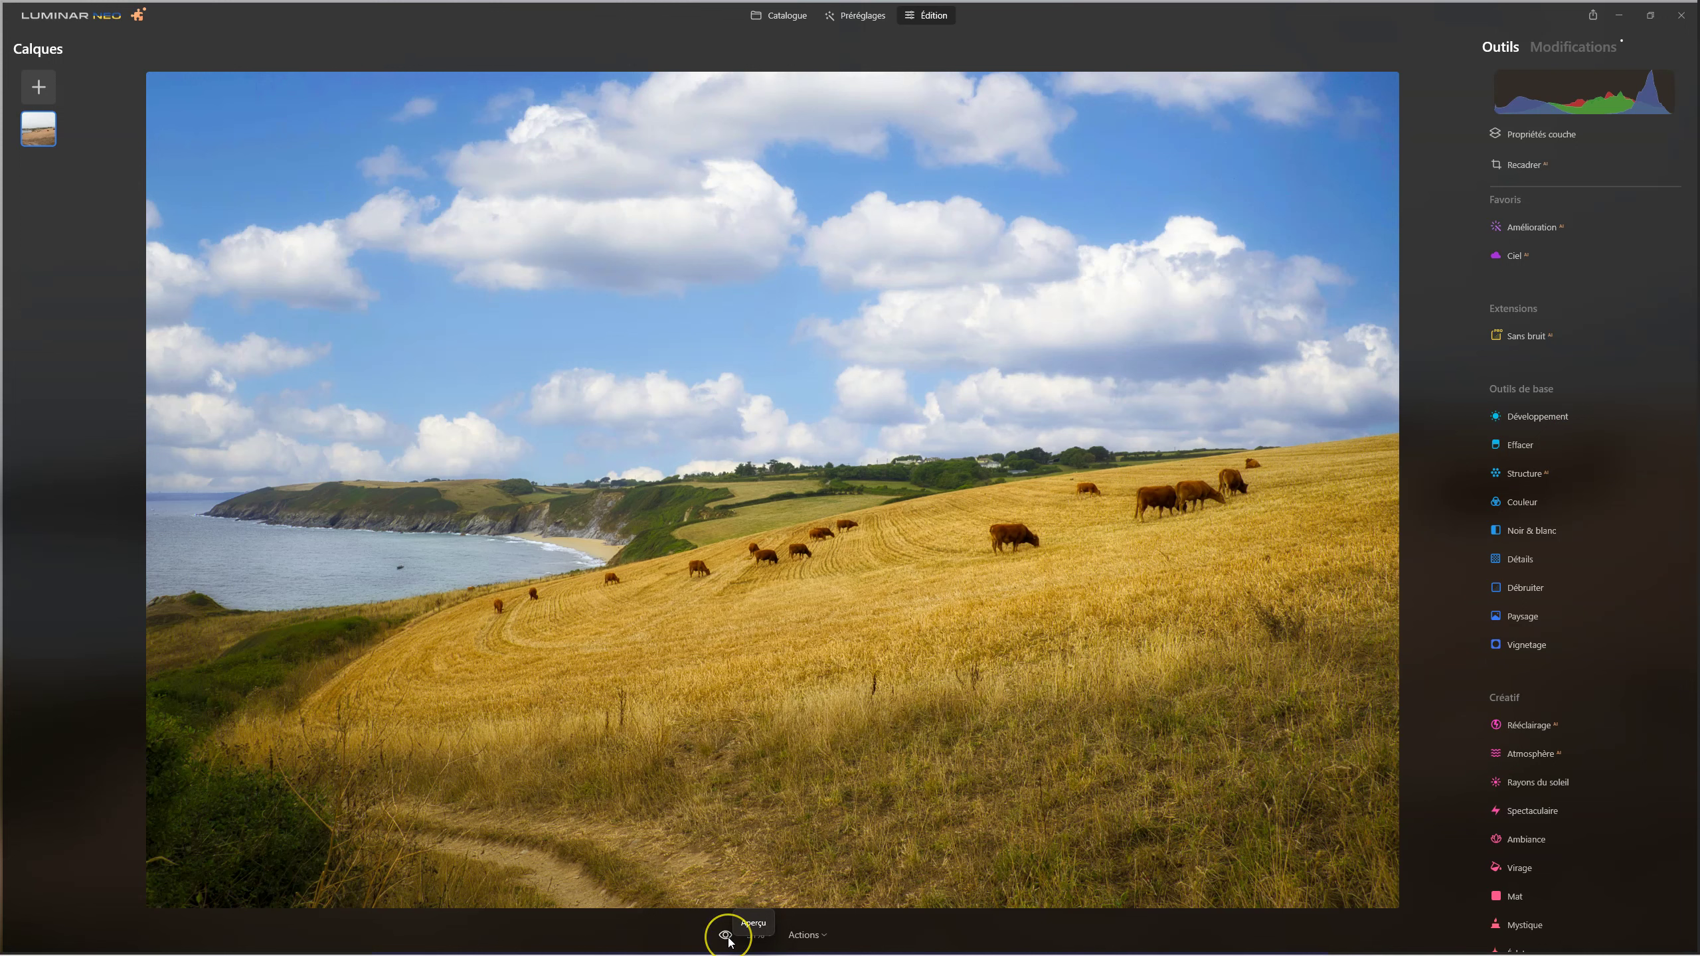
Step: Compare the edited photo with the original several times, examining the sky, field and dirt path
{"action": "left_click", "coordinate": [728, 938]}
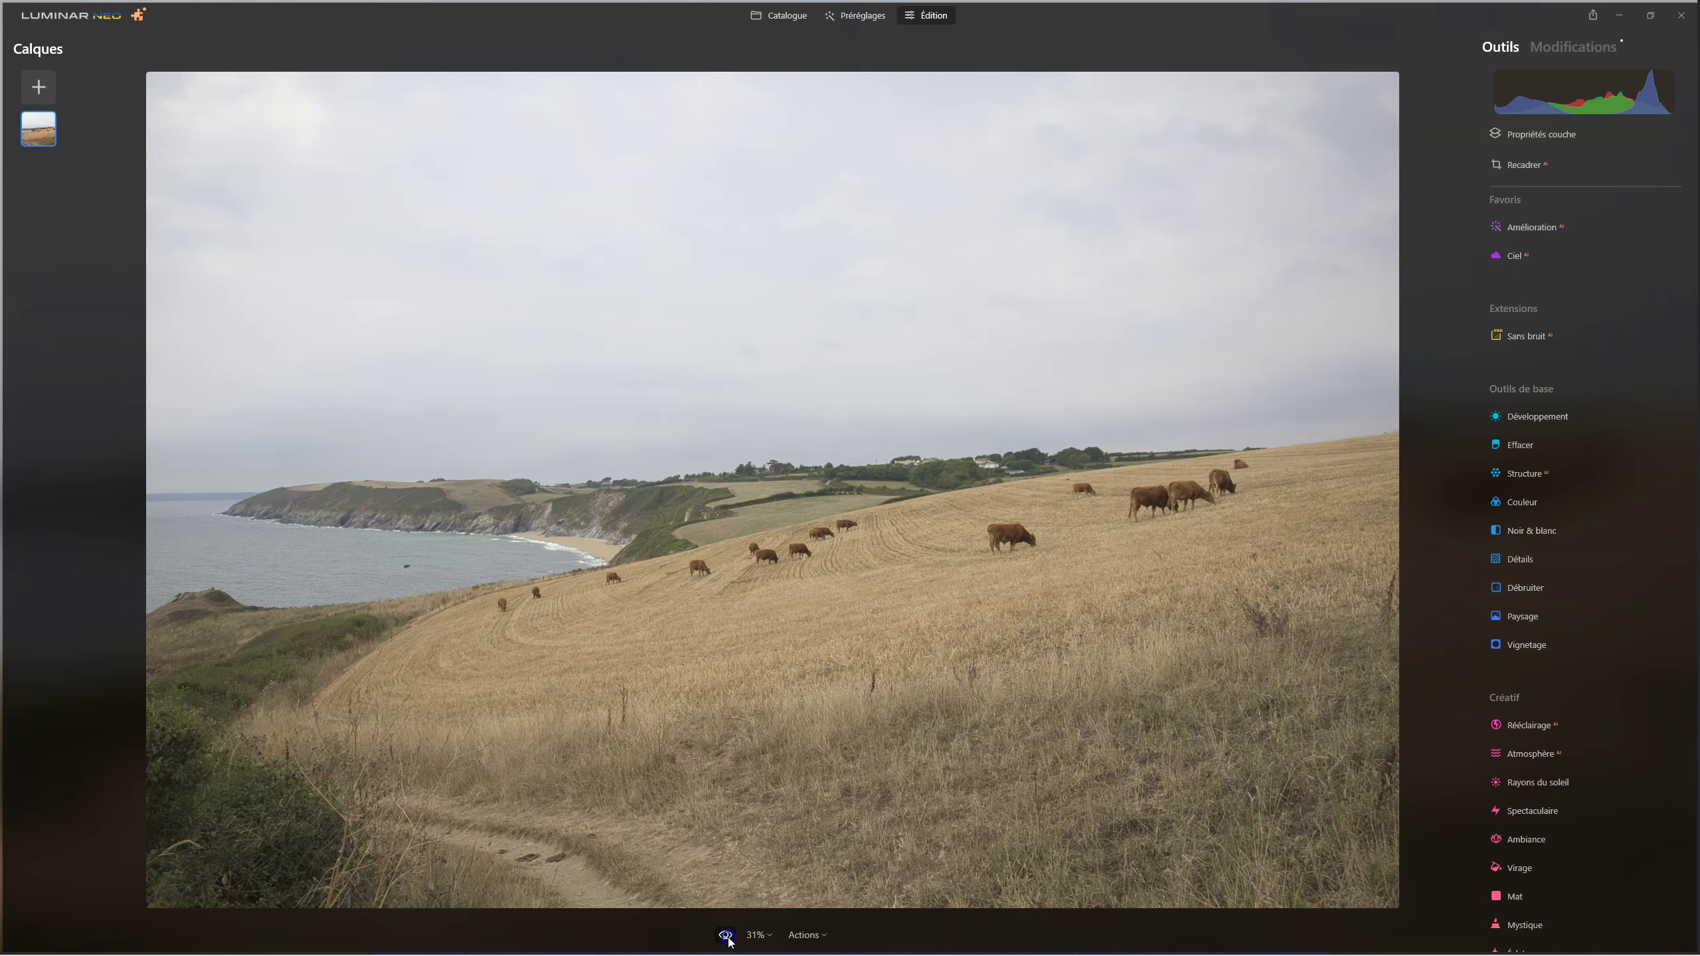
{"action": "left_click", "coordinate": [728, 937]}
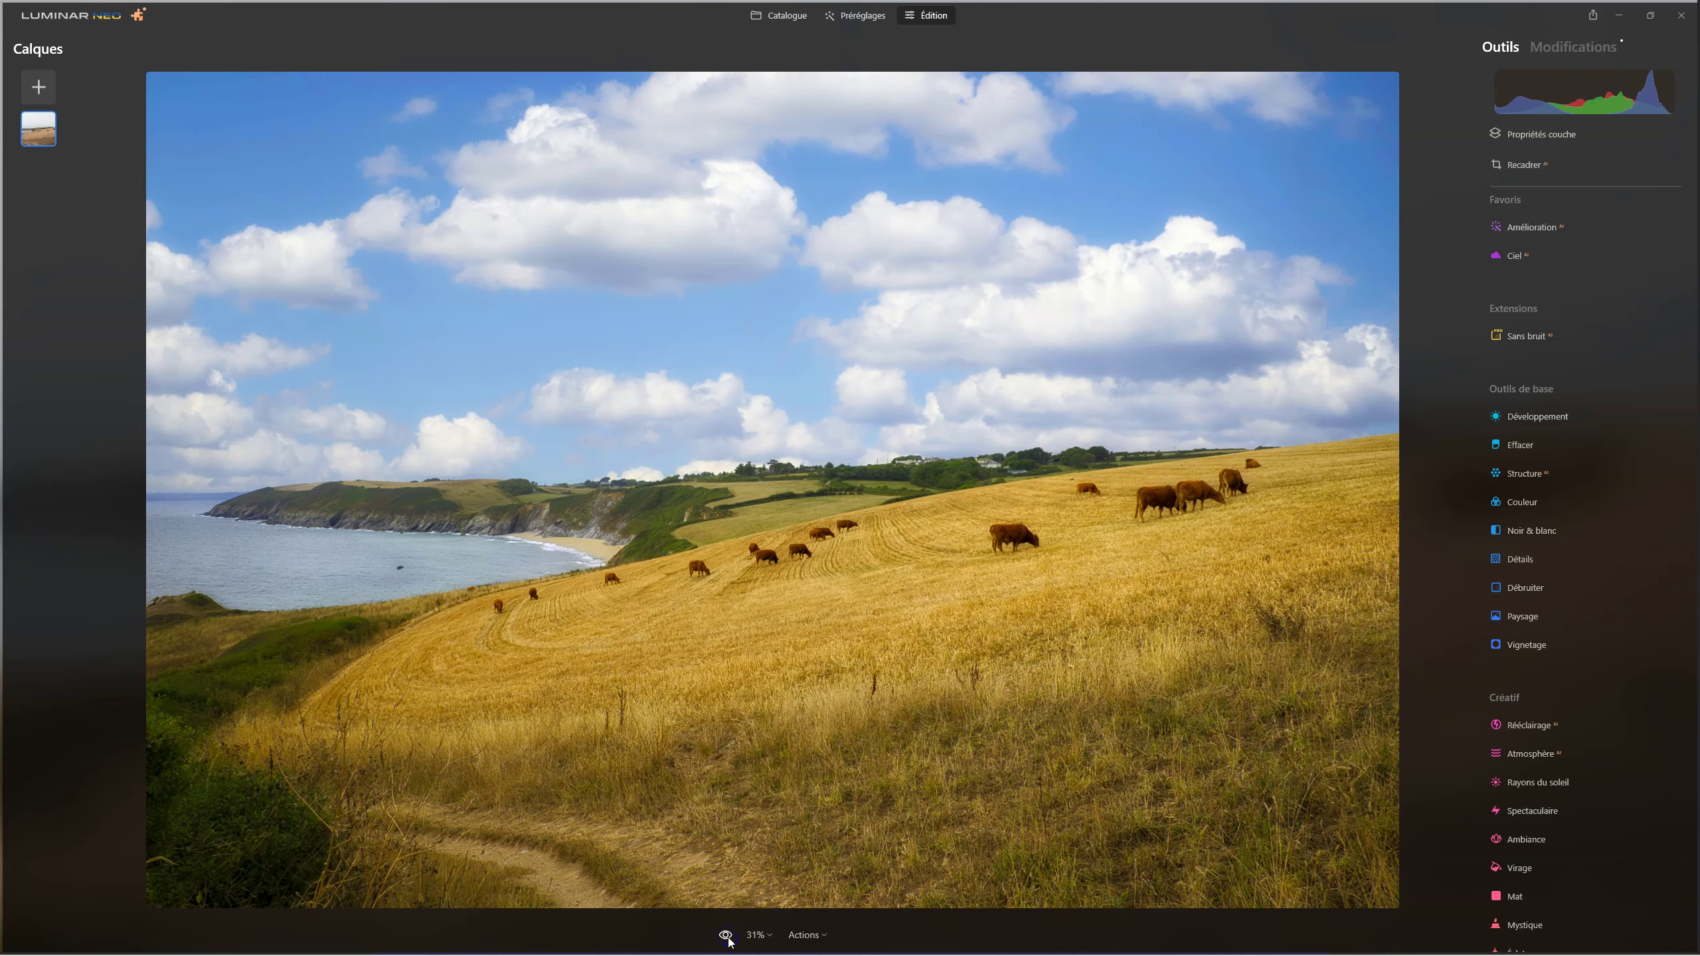
{"action": "left_click", "coordinate": [728, 937]}
{"action": "left_click", "coordinate": [728, 937]}
{"action": "left_click", "coordinate": [727, 937]}
{"action": "left_click", "coordinate": [728, 937]}
{"action": "left_click", "coordinate": [728, 937]}
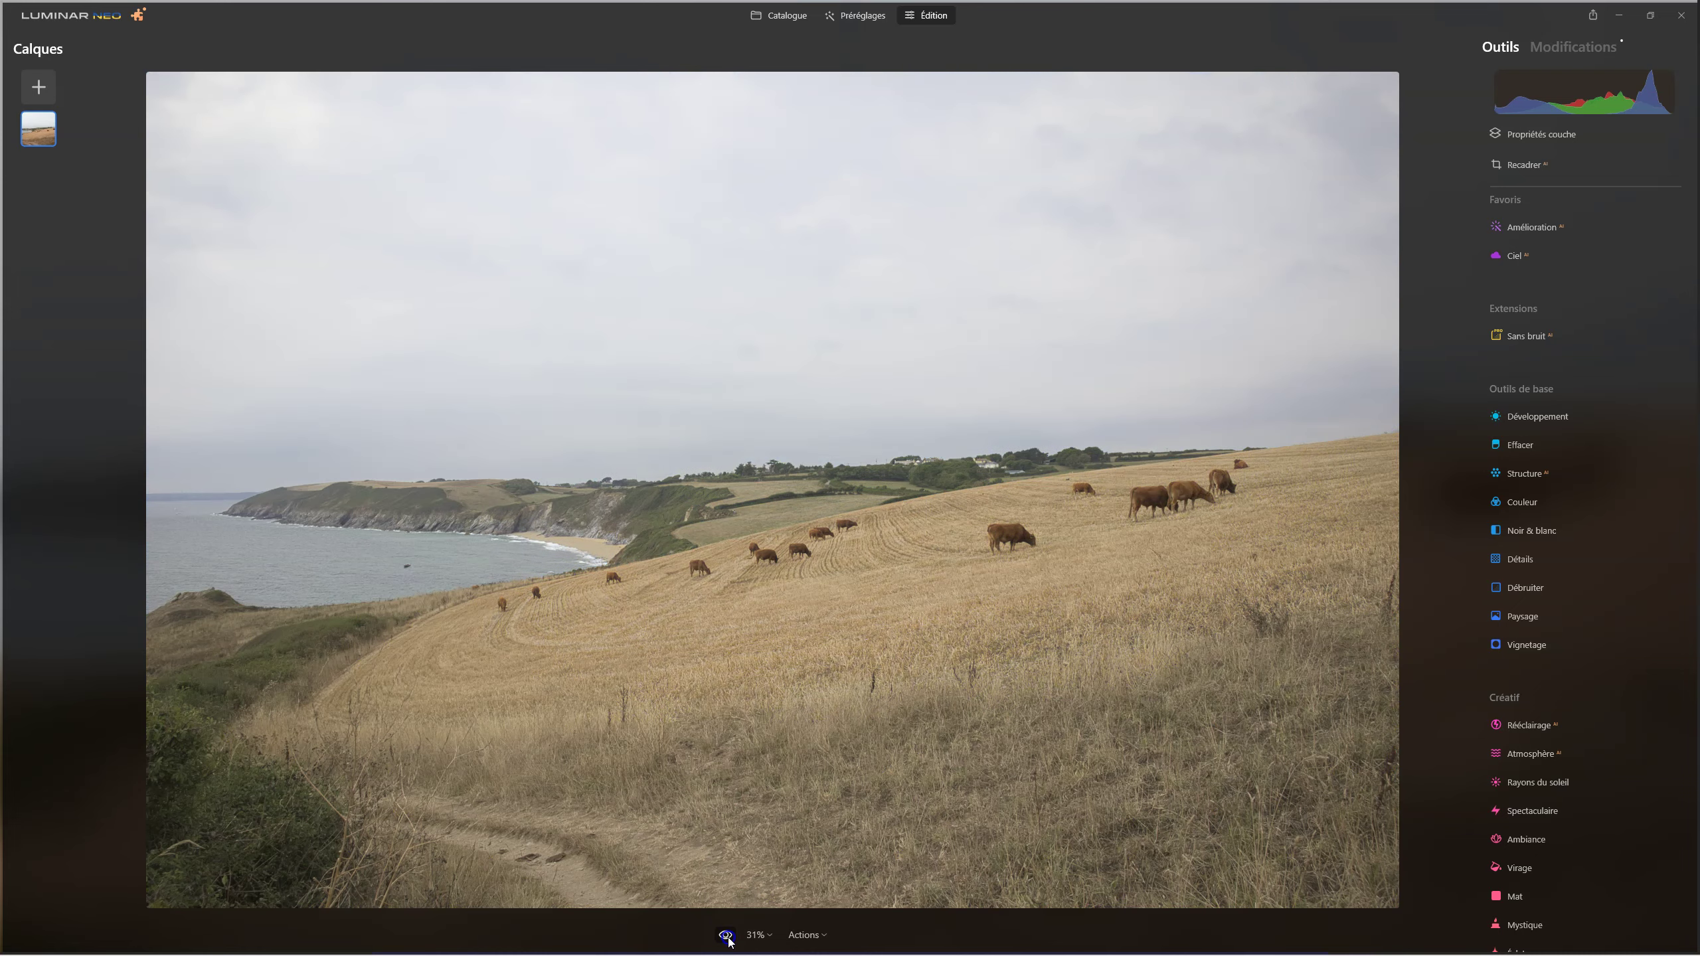
{"action": "left_click", "coordinate": [728, 937]}
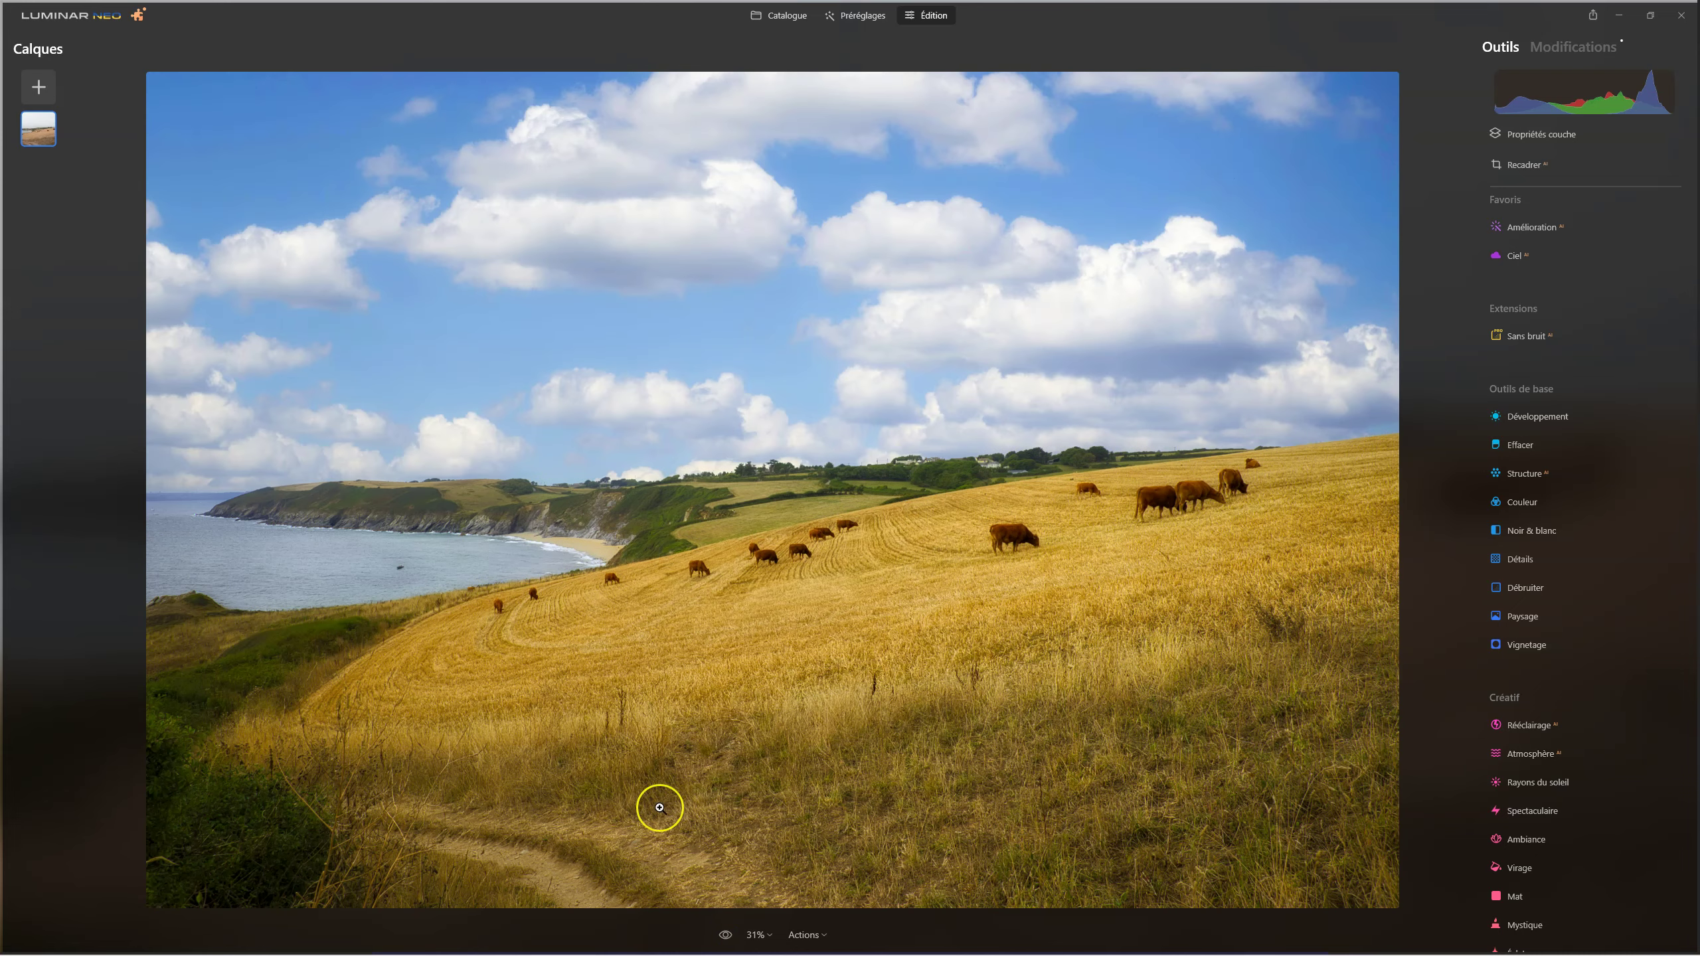
{"action": "left_click", "coordinate": [725, 935]}
{"action": "left_click", "coordinate": [724, 936]}
{"action": "left_click", "coordinate": [724, 936]}
{"action": "left_click", "coordinate": [724, 936]}
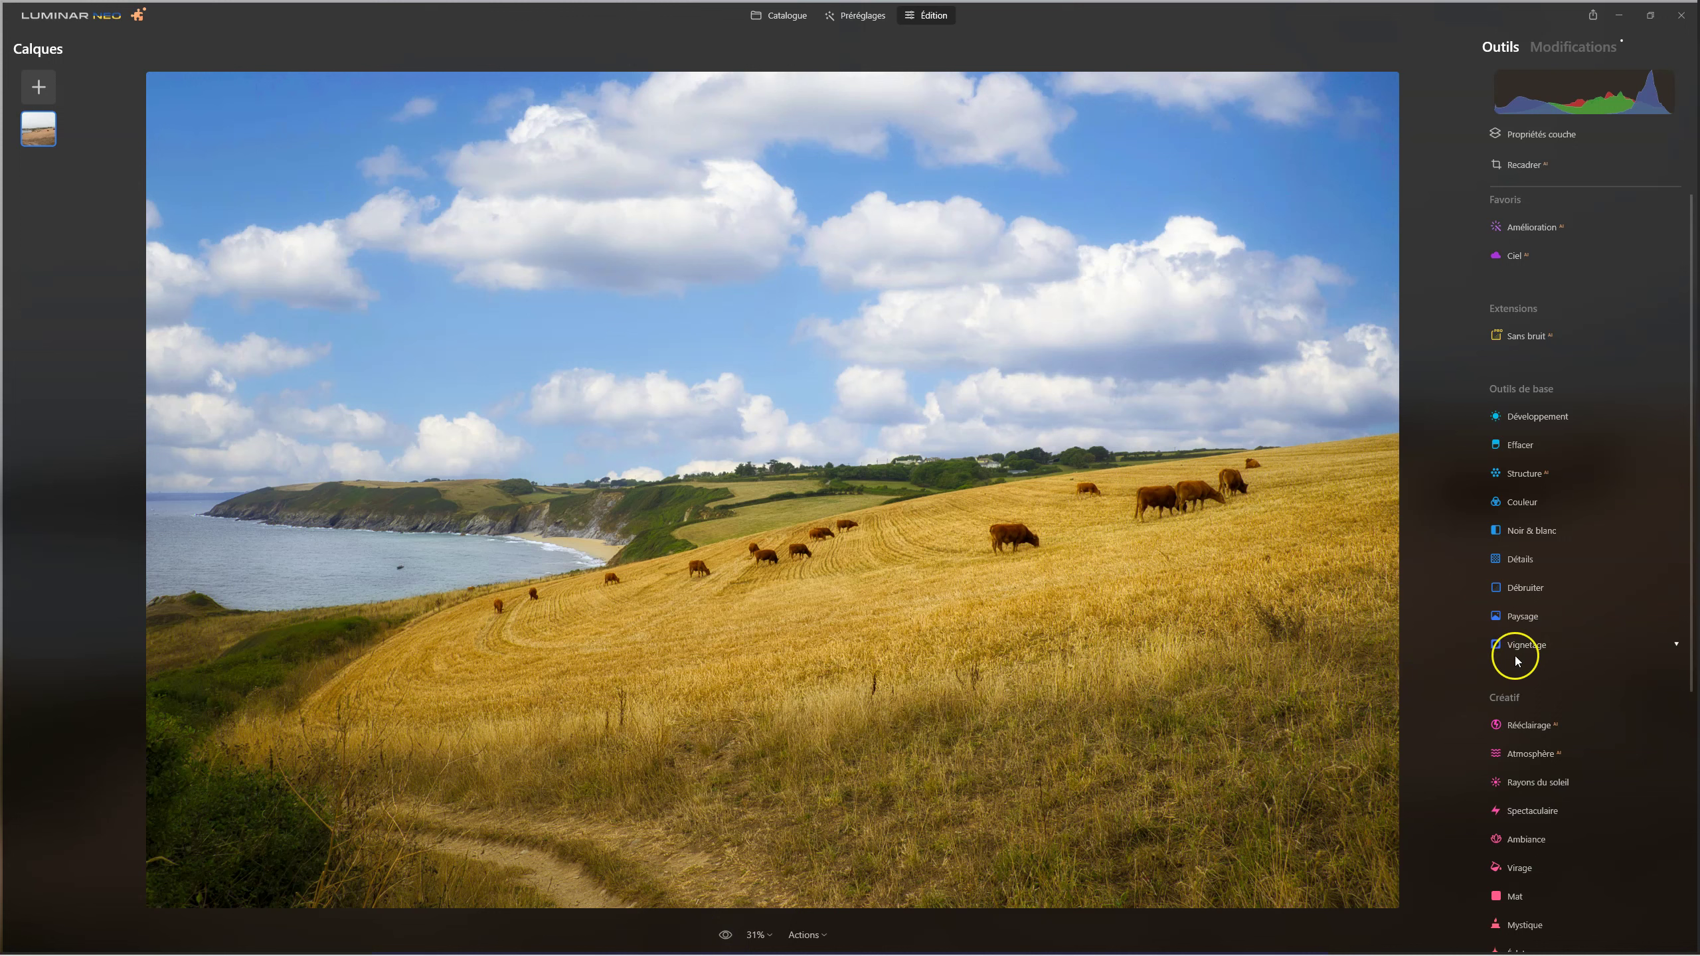
Step: Reduce the photo's vibrance to -21 with the Color tool, and compare the result with and without the adjustment
{"action": "left_click", "coordinate": [1529, 502]}
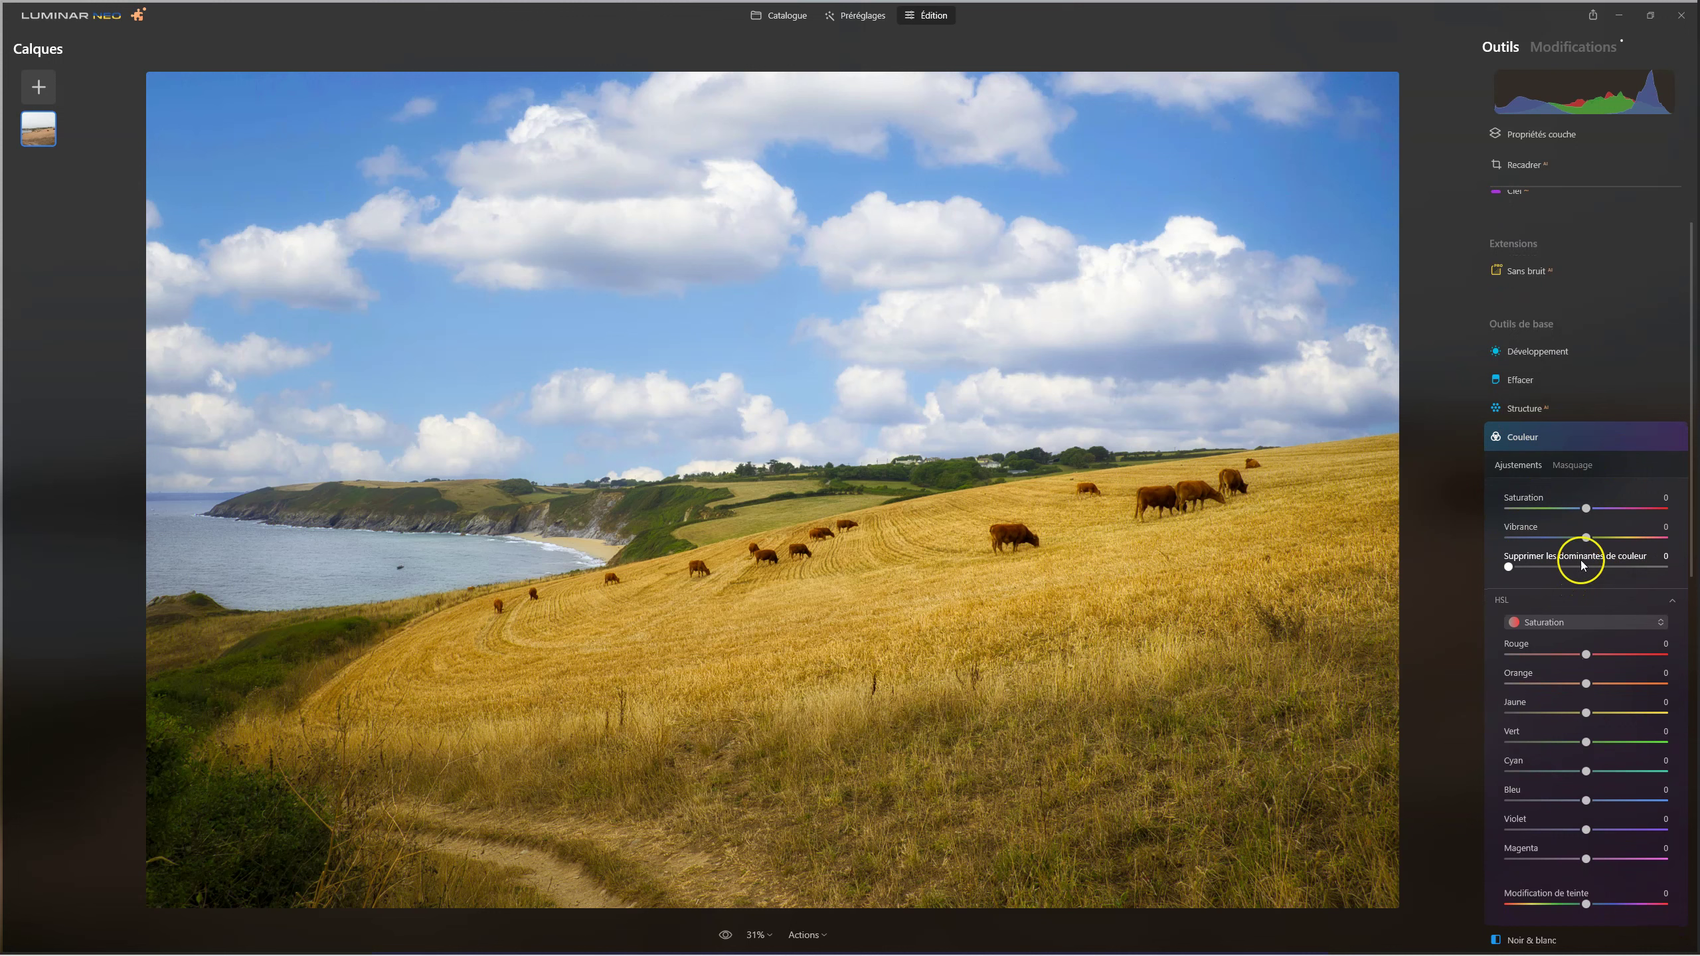
{"action": "left_click_drag", "start_coordinate": [1587, 540], "coordinate": [1569, 540]}
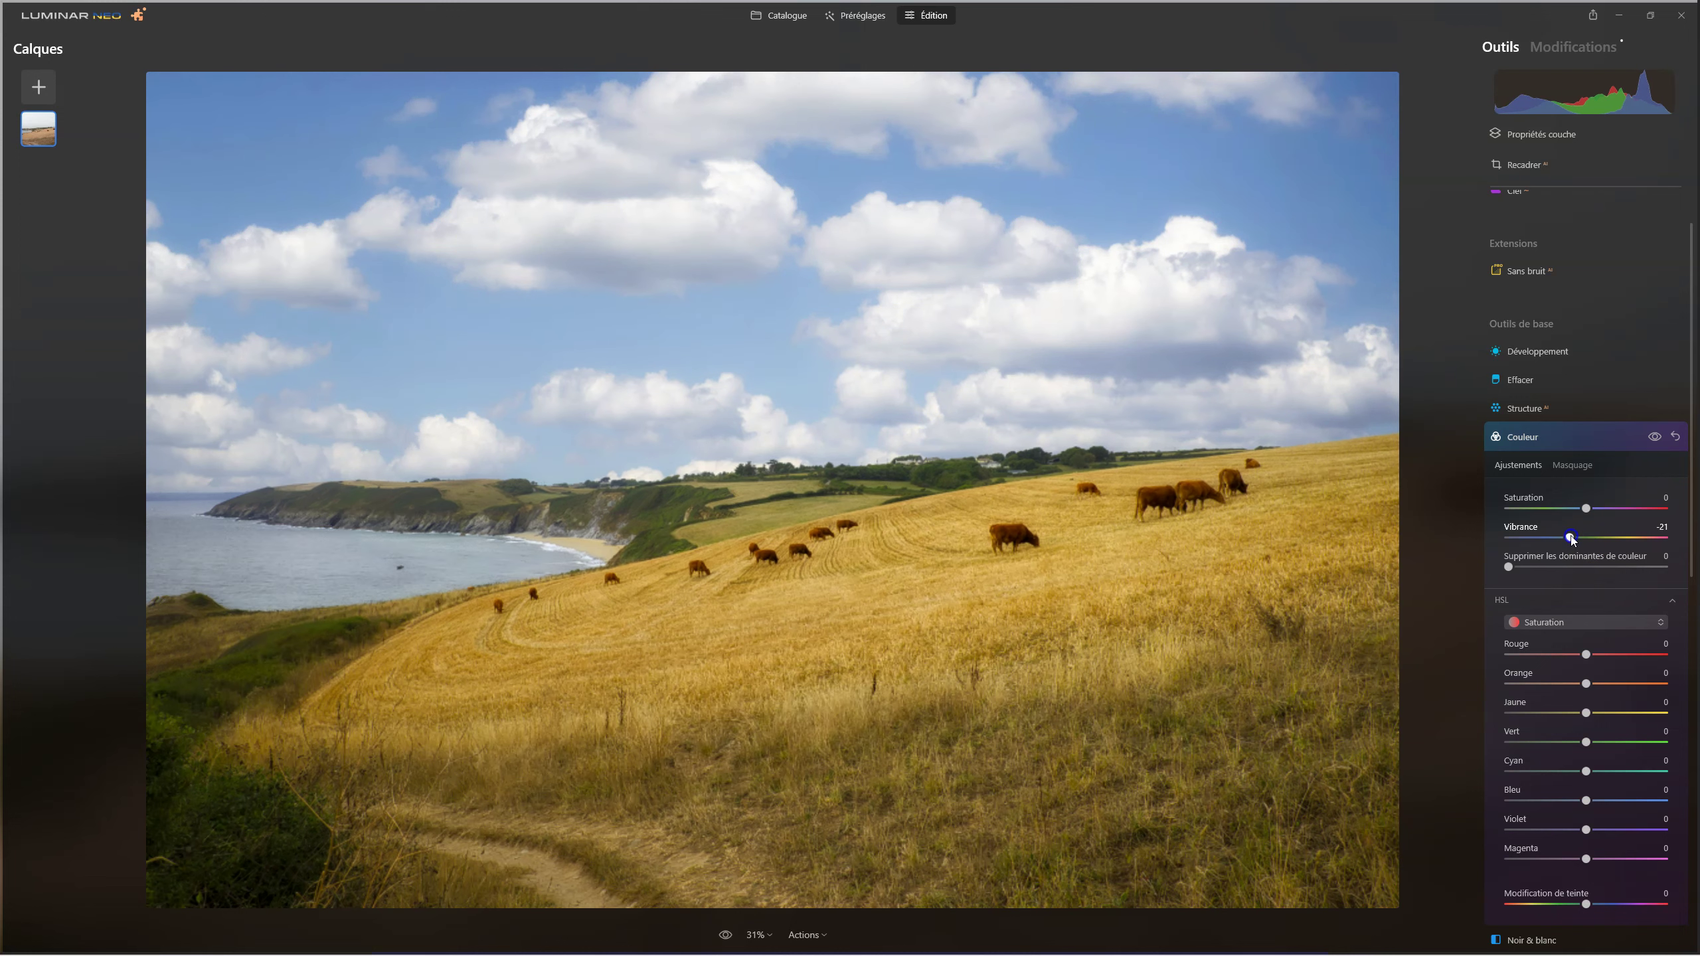
{"action": "left_click", "coordinate": [1652, 439]}
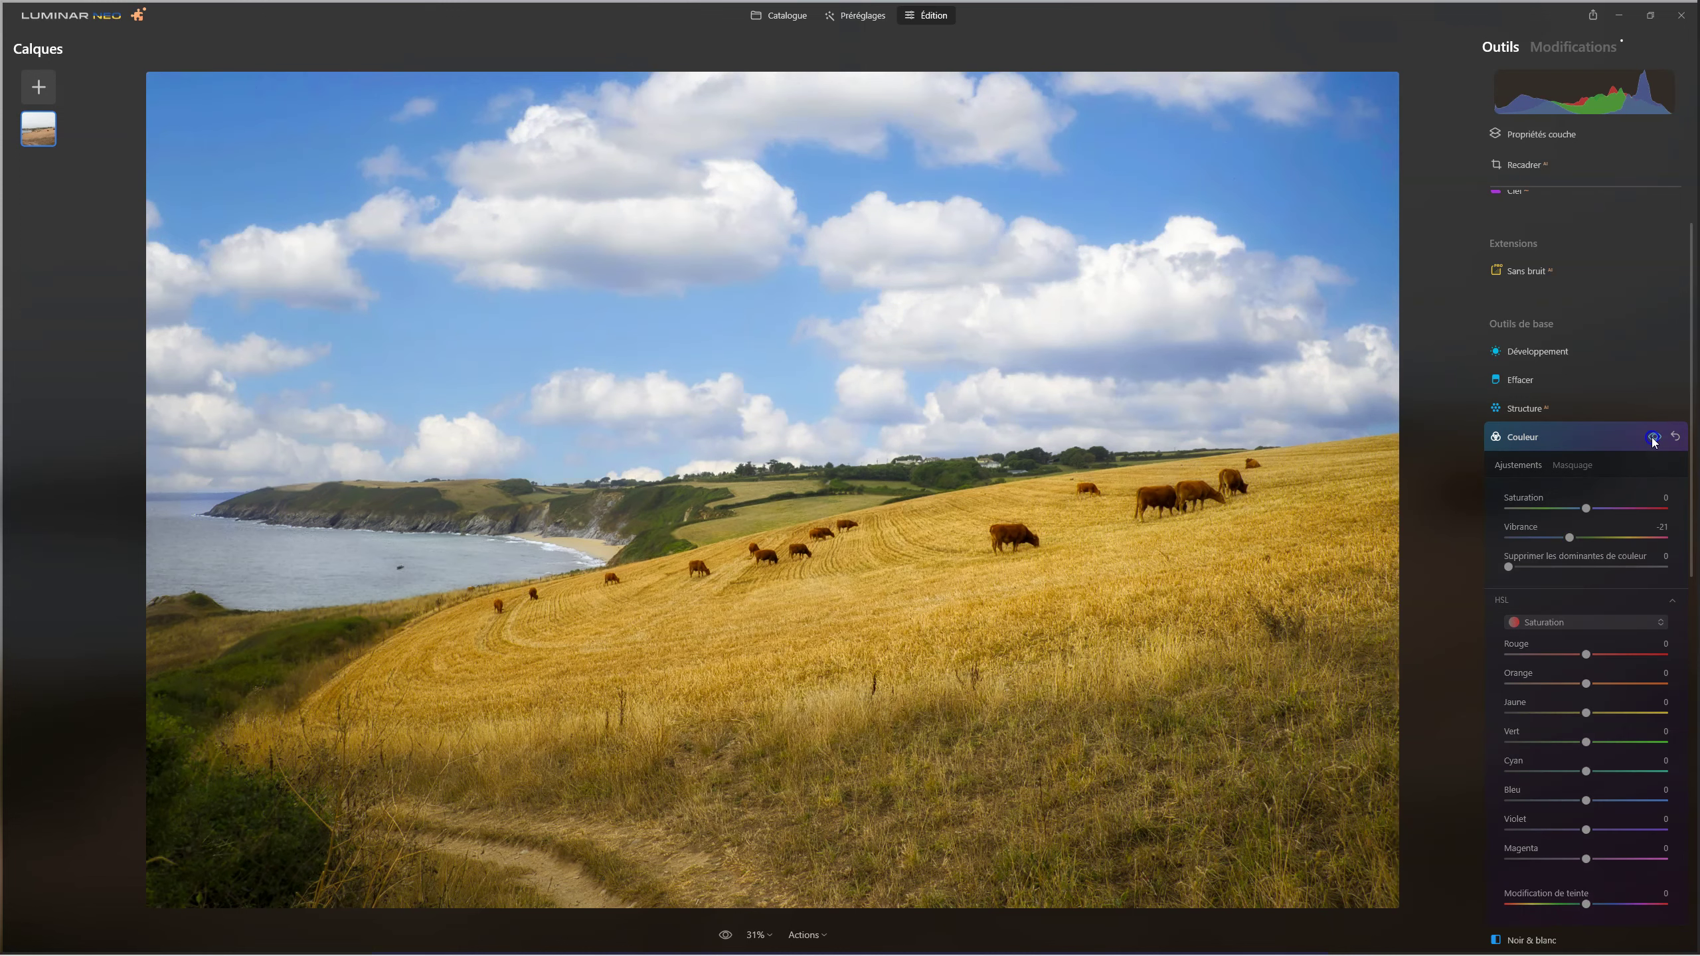
{"action": "left_click", "coordinate": [1653, 439]}
{"action": "left_click", "coordinate": [1652, 439]}
{"action": "left_click", "coordinate": [1652, 439]}
{"action": "left_click", "coordinate": [1653, 439]}
{"action": "left_click", "coordinate": [1652, 439]}
Step: Set the vibrance to -10, compare the photo with and without the colour adjustment, and close the Color settings
{"action": "left_click_drag", "start_coordinate": [1569, 537], "coordinate": [1581, 539]}
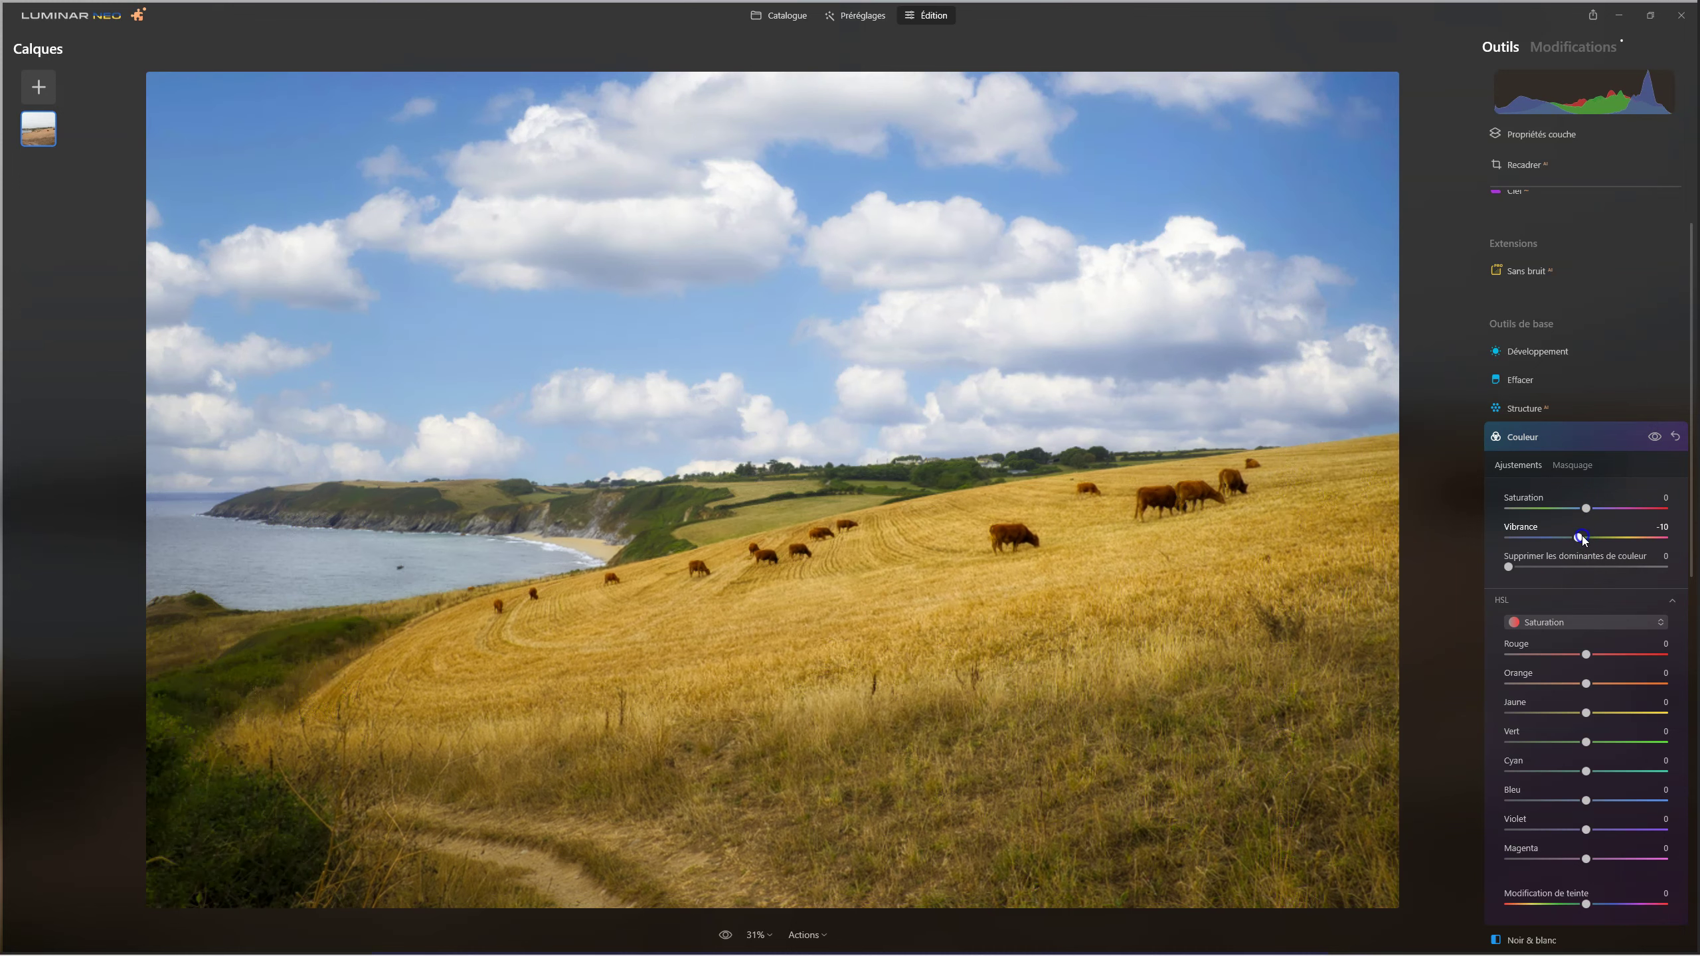
{"action": "left_click", "coordinate": [1652, 439]}
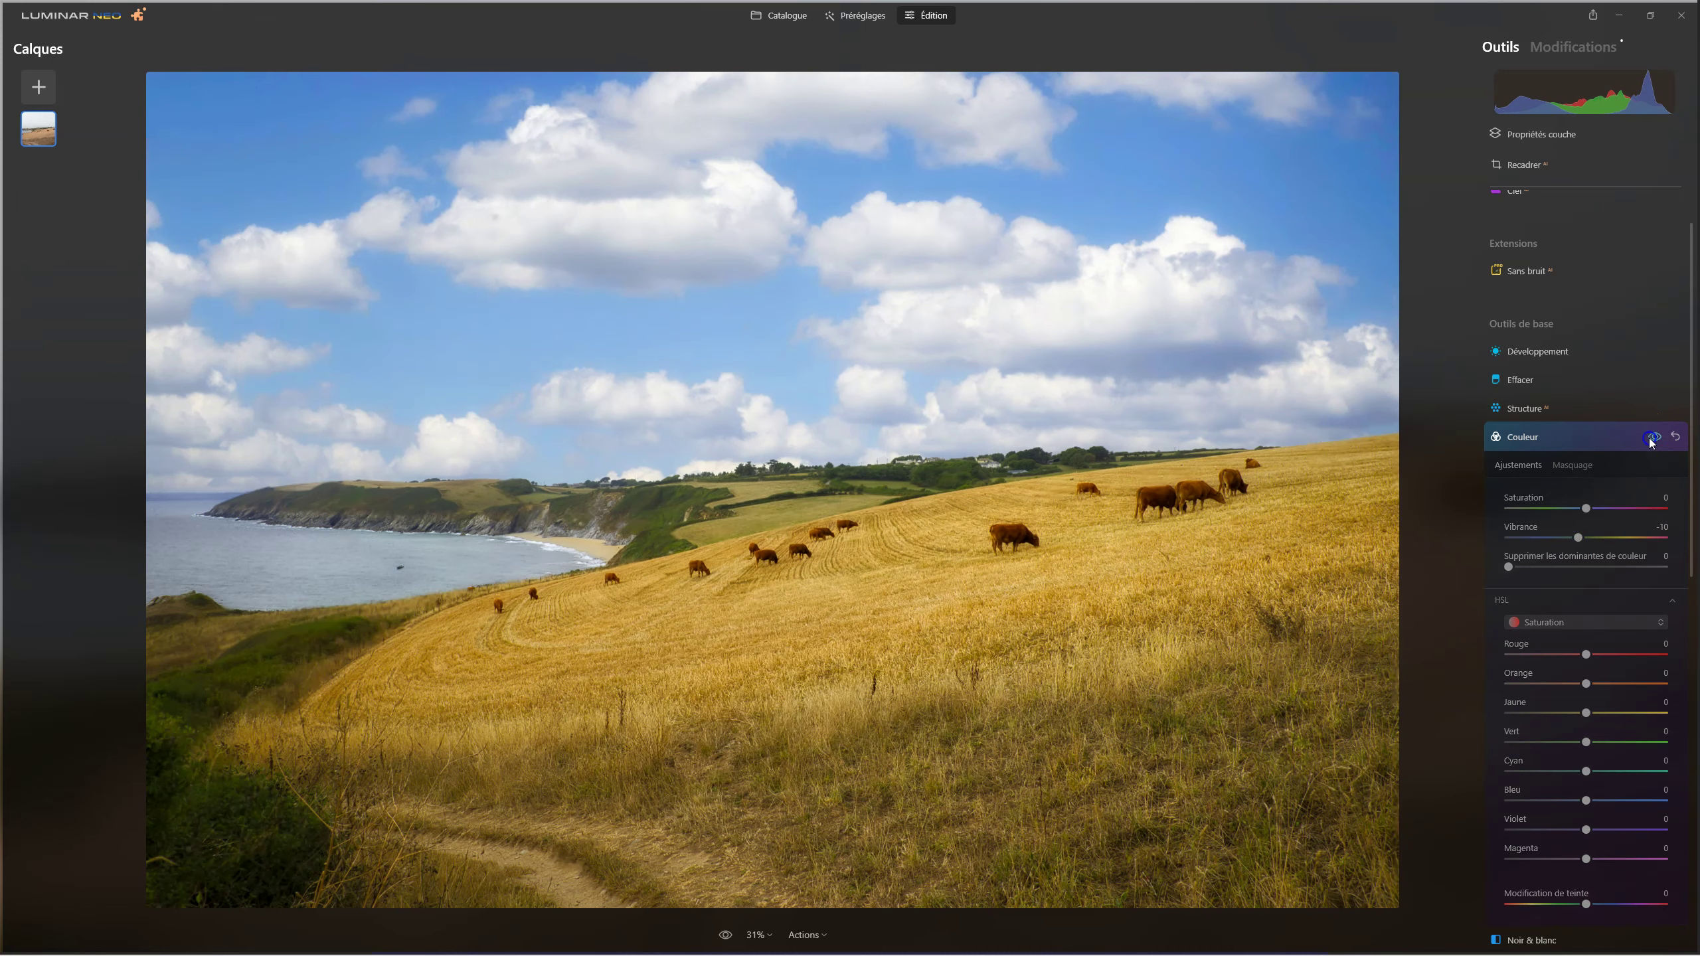
{"action": "left_click", "coordinate": [1651, 439]}
{"action": "left_click", "coordinate": [1651, 439]}
{"action": "left_click", "coordinate": [1652, 438]}
{"action": "left_click", "coordinate": [1535, 441]}
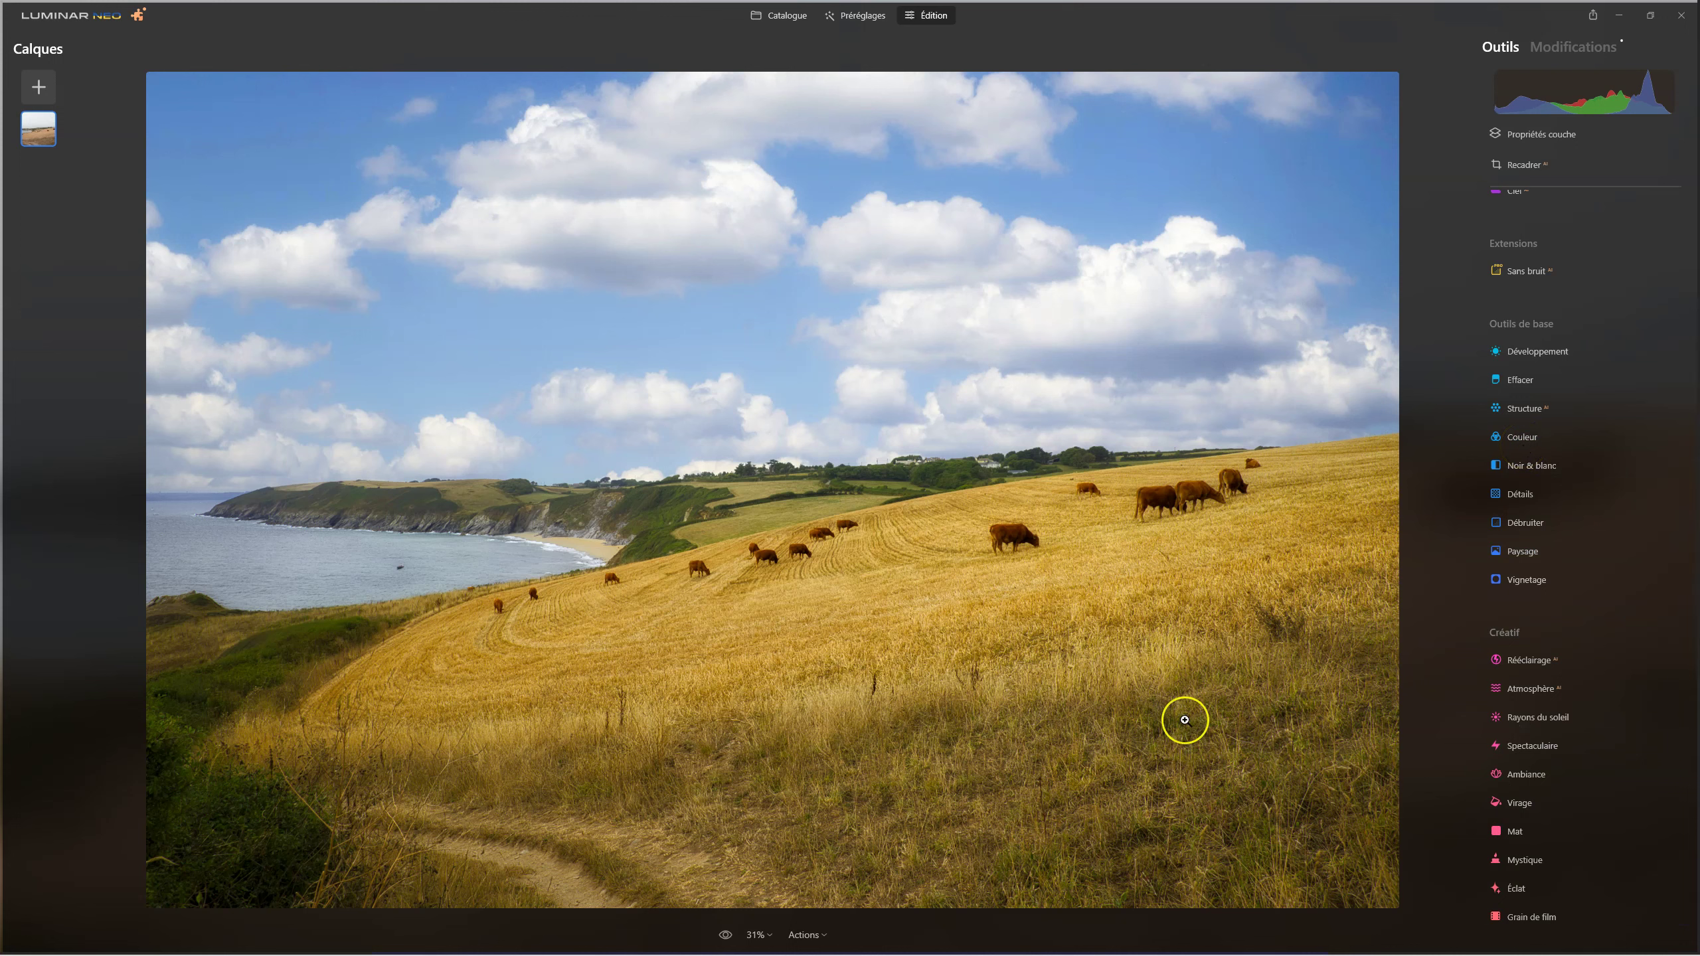
Step: Check the finished photo with its reduced vibrance against the unedited original
{"action": "left_click", "coordinate": [726, 935]}
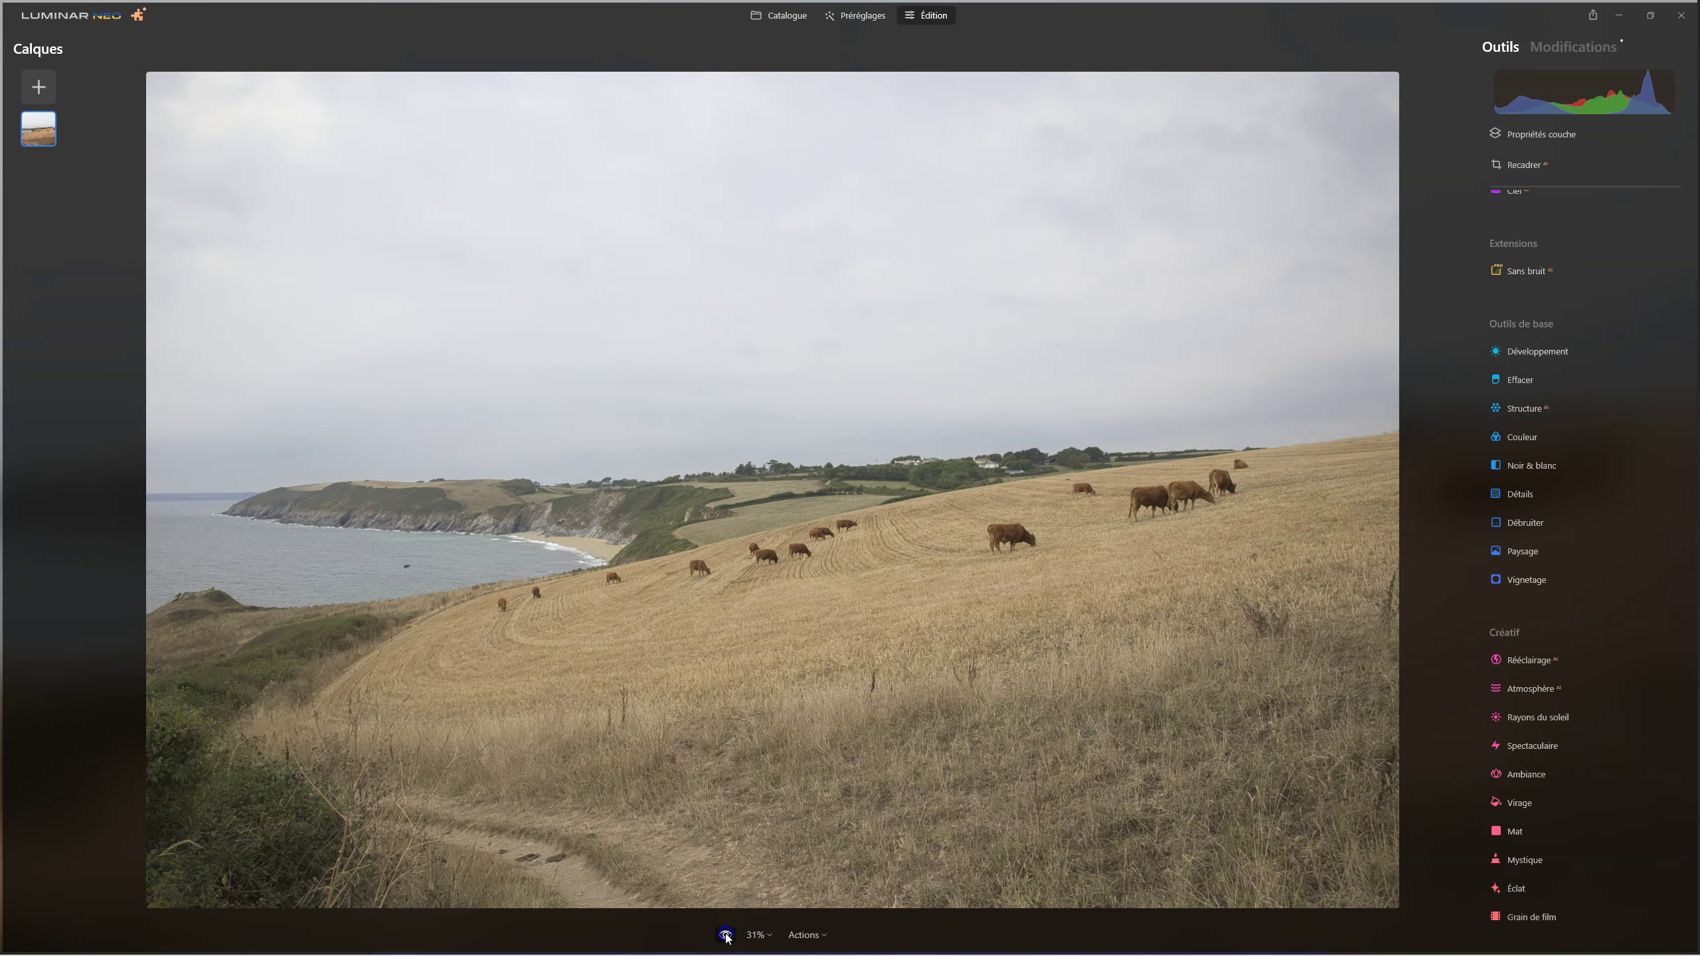
{"action": "left_click", "coordinate": [726, 935]}
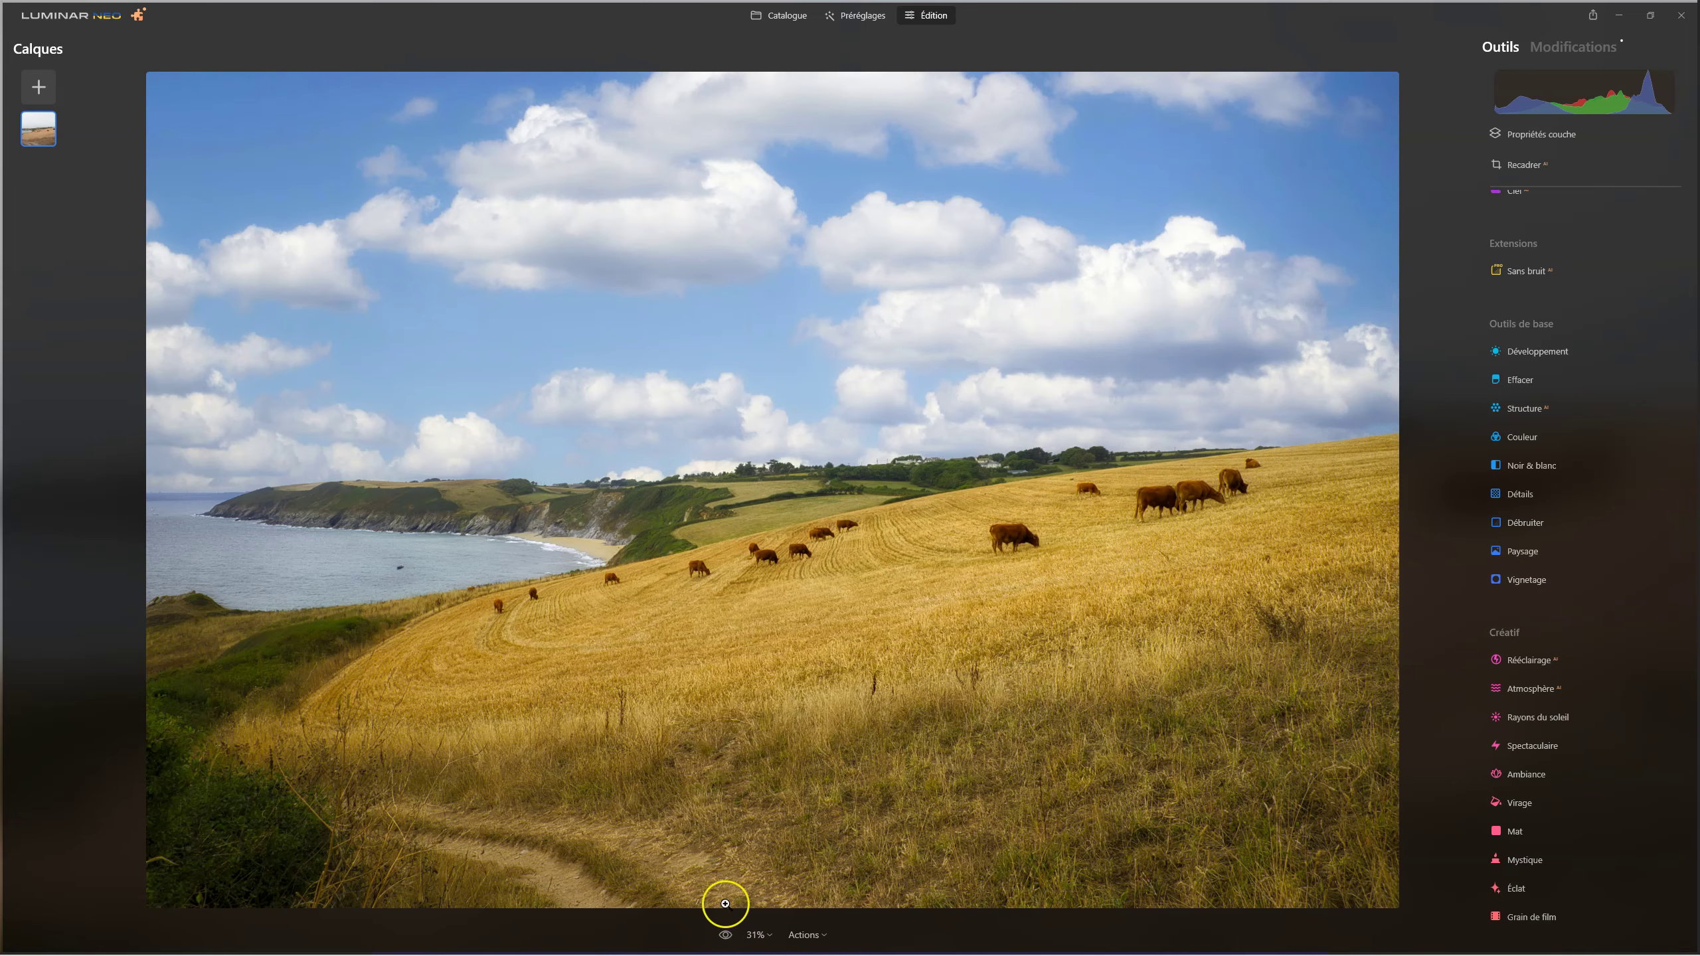